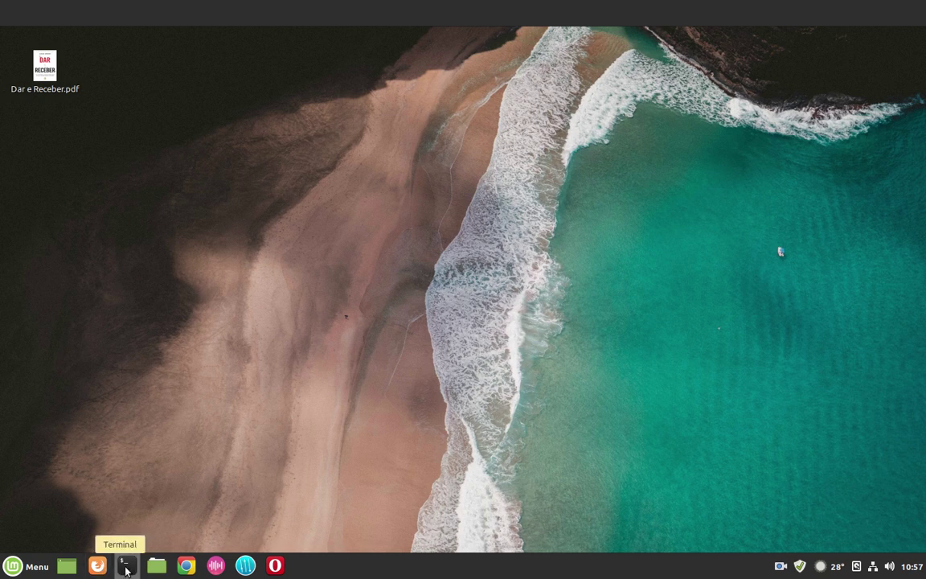
# Step: Open a terminal window from the panel launcher and add a second terminal window
pyautogui.click(124, 569)
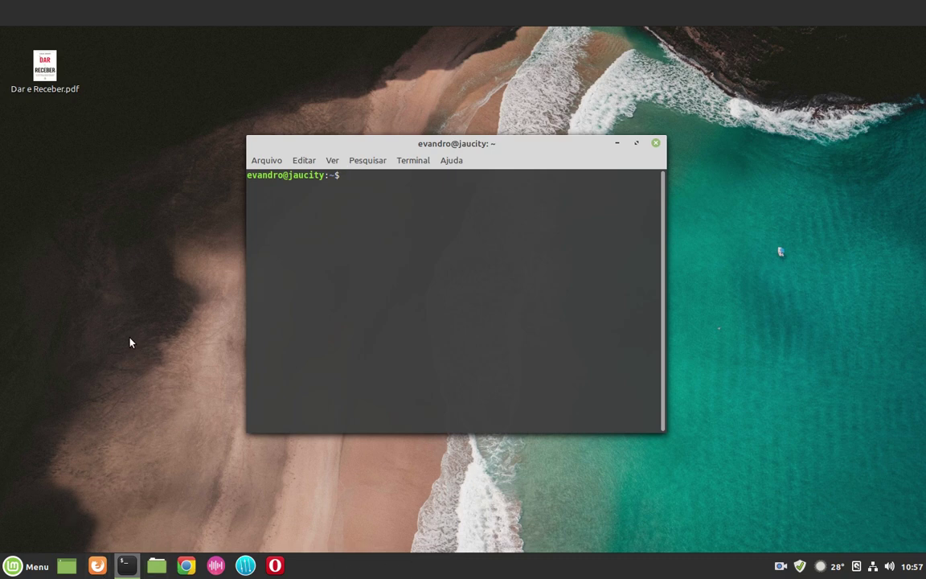
pyautogui.moveTo(125, 567)
pyautogui.click(127, 565)
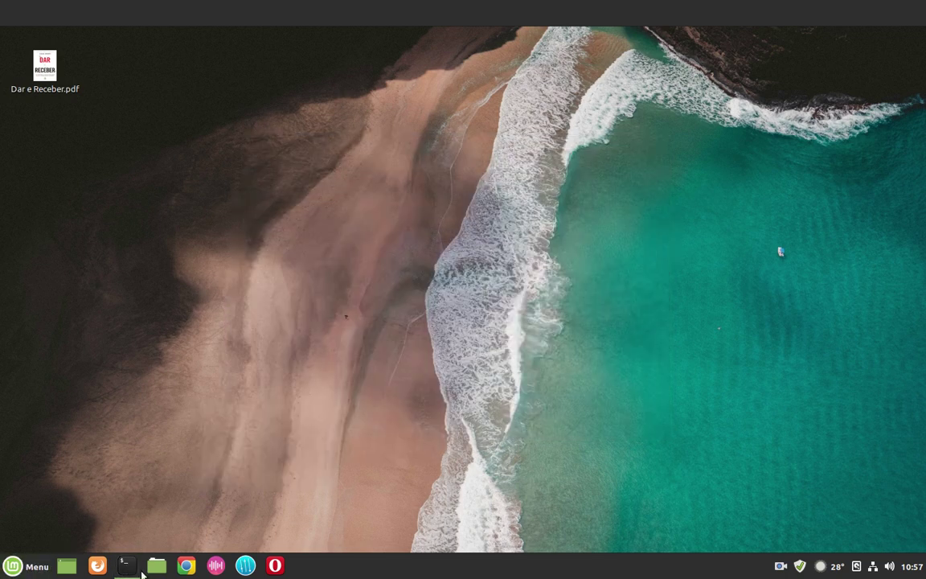
pyautogui.click(124, 569)
pyautogui.rightClick(126, 570)
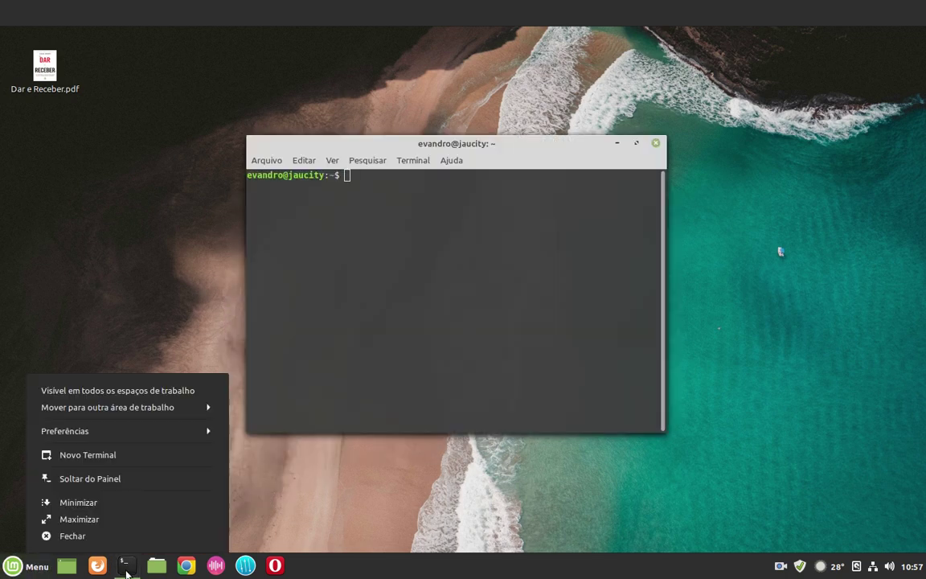
pyautogui.click(122, 455)
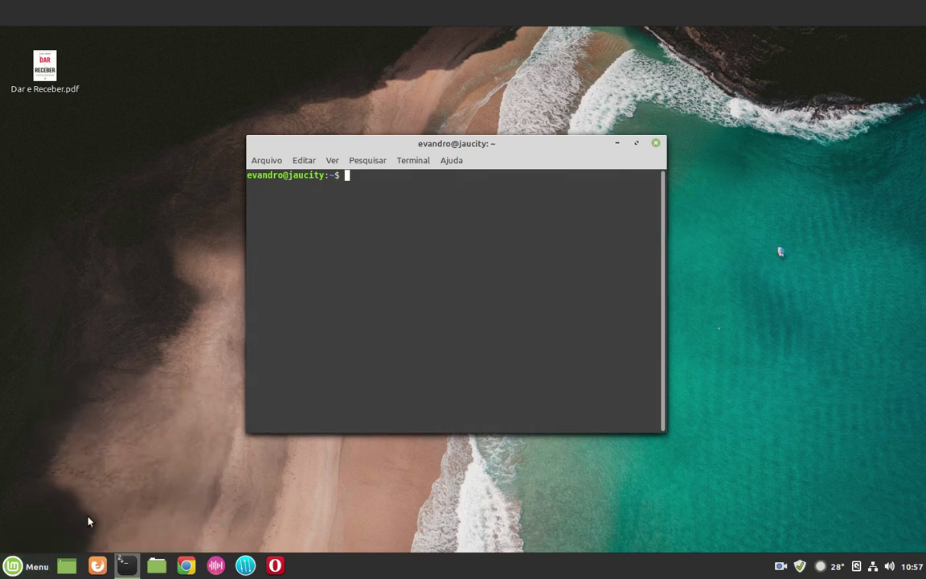
# Step: Bring one of the terminal windows forward and move it aside so that both windows can be seen
pyautogui.moveTo(120, 565)
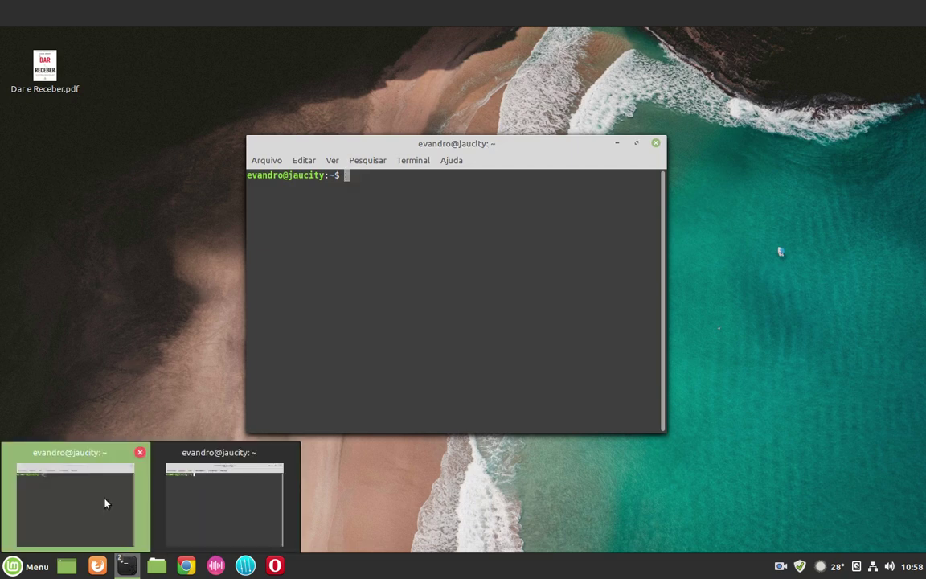
pyautogui.click(129, 488)
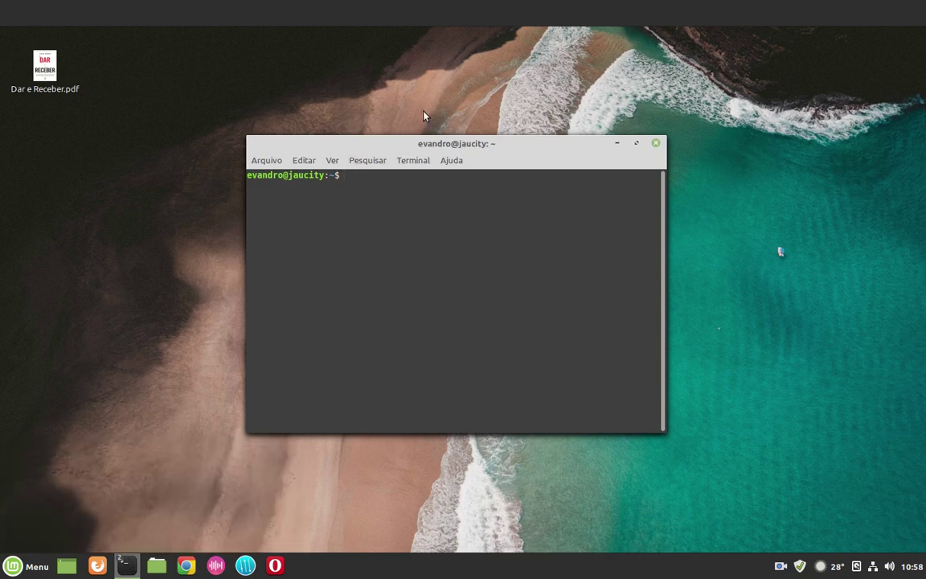
pyautogui.hotkey('ctrl', 'shift', 'n')
pyautogui.moveTo(461, 179); pyautogui.dragTo(584, 229)
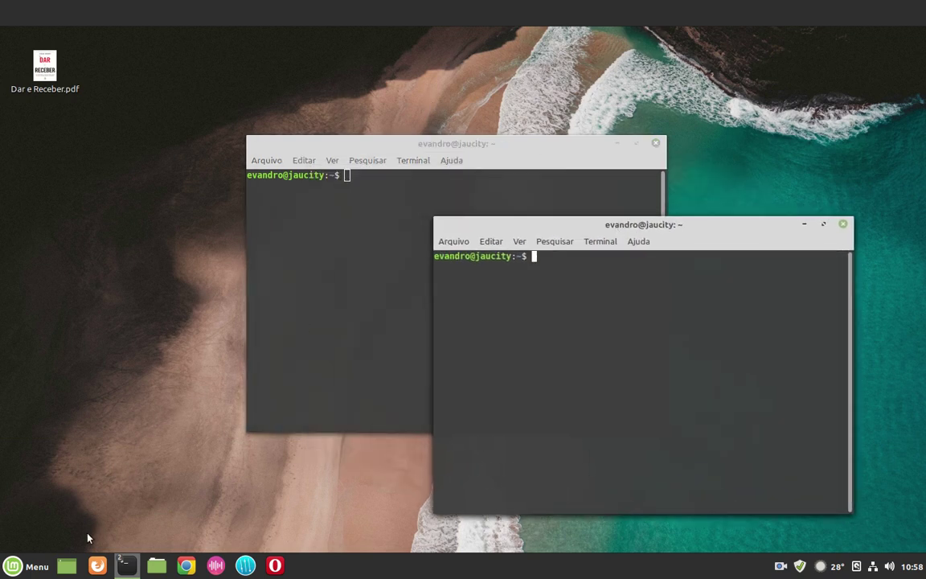
# Step: Preview the grouped terminal windows from the panel, and close both of them
pyautogui.moveTo(125, 562)
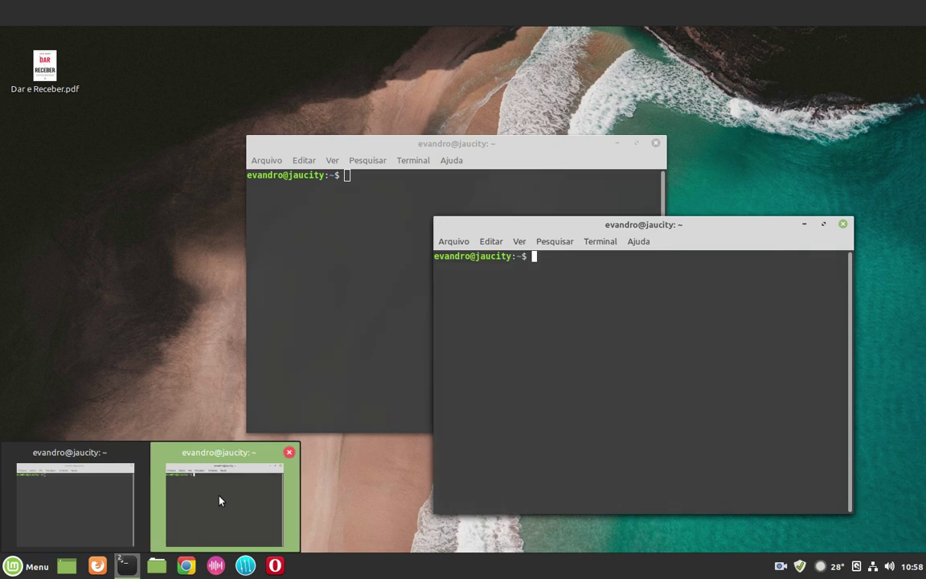
pyautogui.click(126, 568)
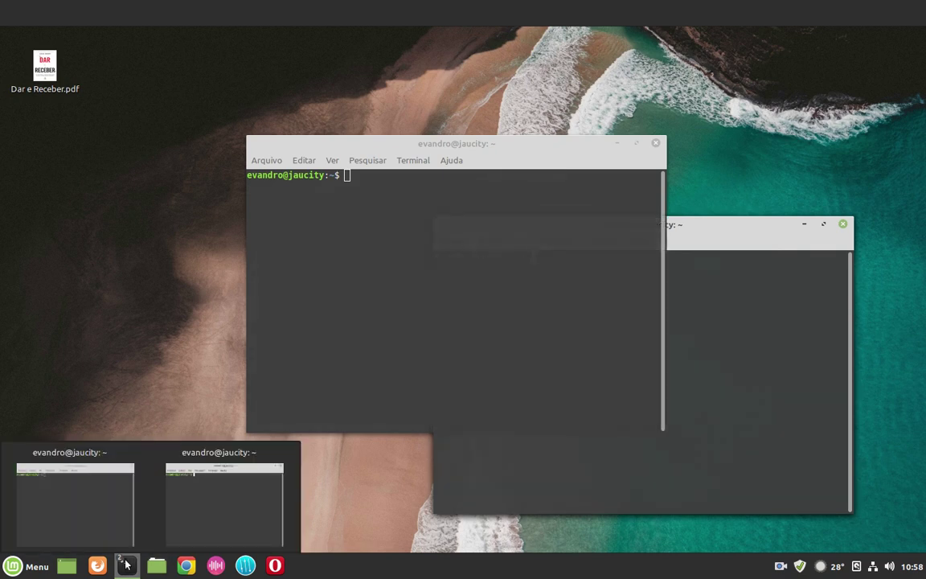
pyautogui.moveTo(125, 567)
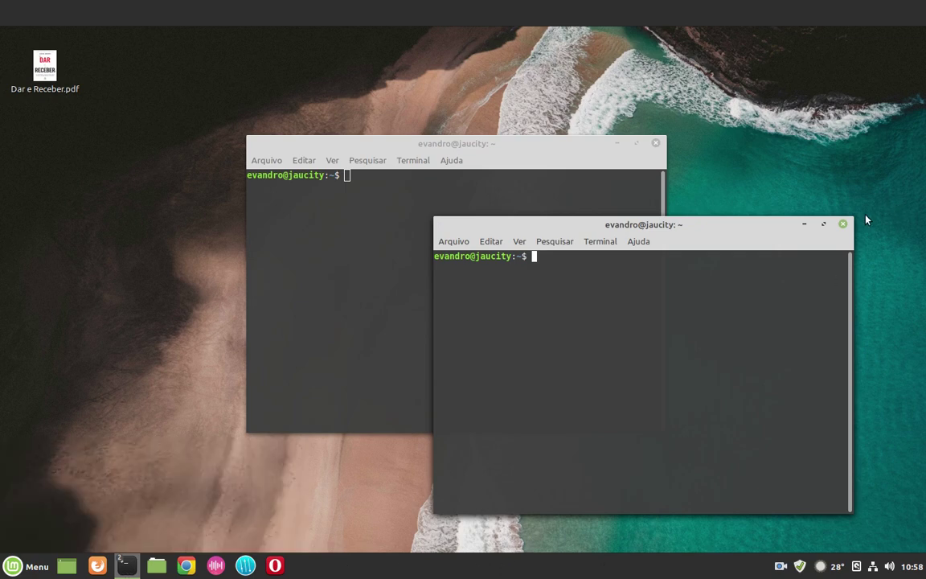
pyautogui.click(843, 224)
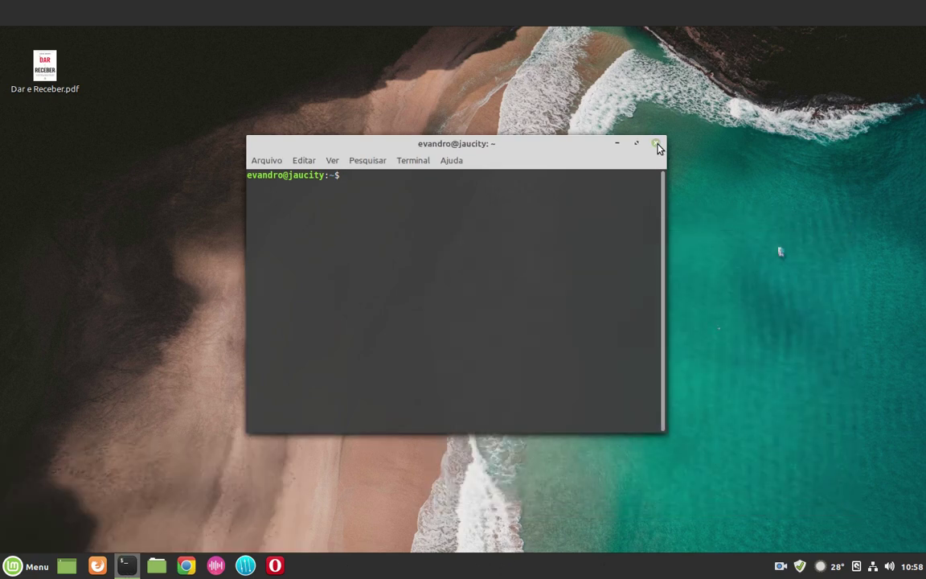
pyautogui.click(656, 145)
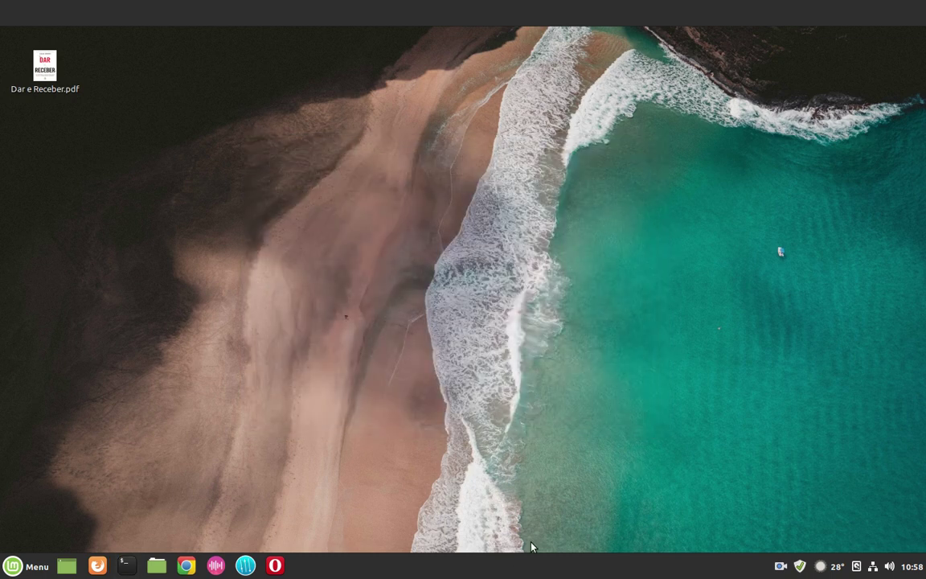
# Step: Restore all Cinnamon settings to their defaults through the panel's troubleshooting options
pyautogui.rightClick(541, 570)
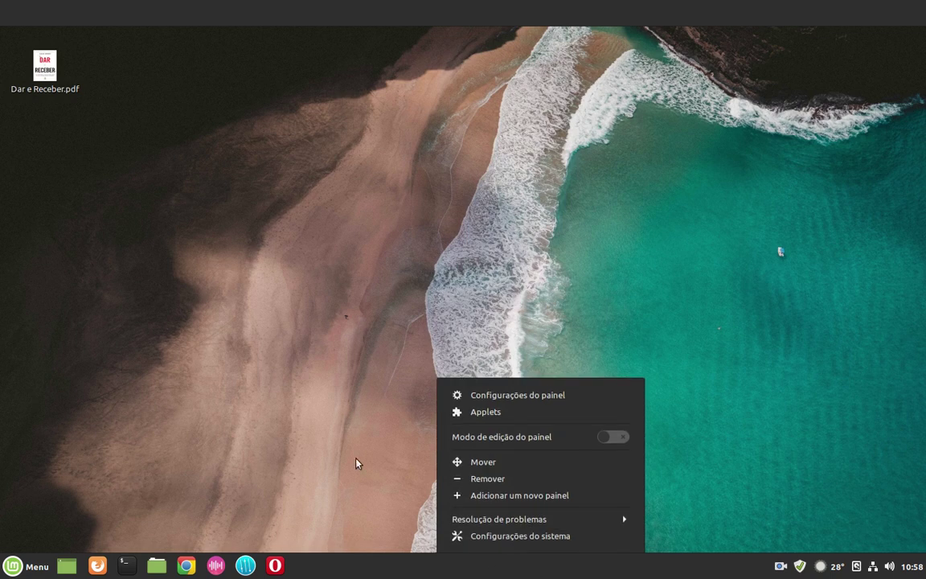
pyautogui.click(358, 460)
pyautogui.rightClick(562, 571)
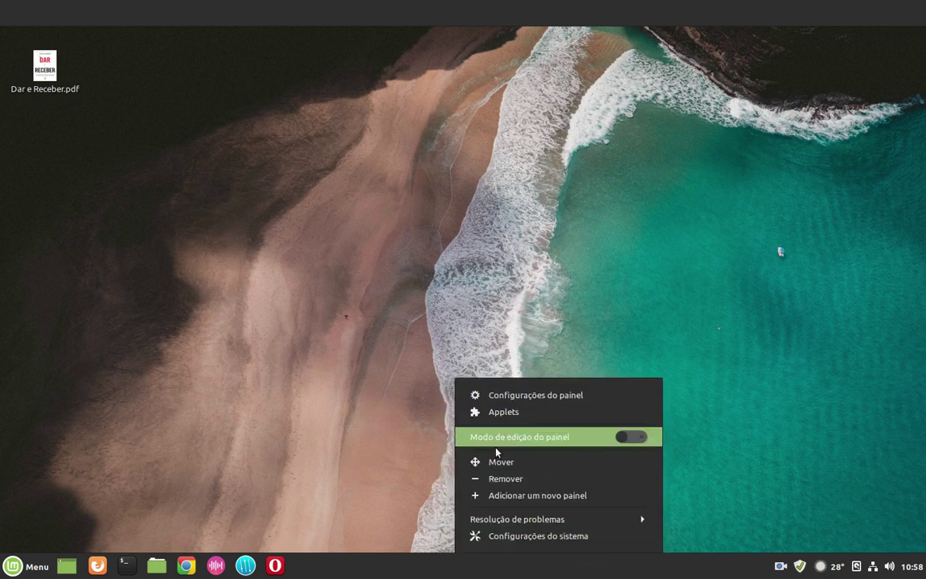
pyautogui.click(538, 527)
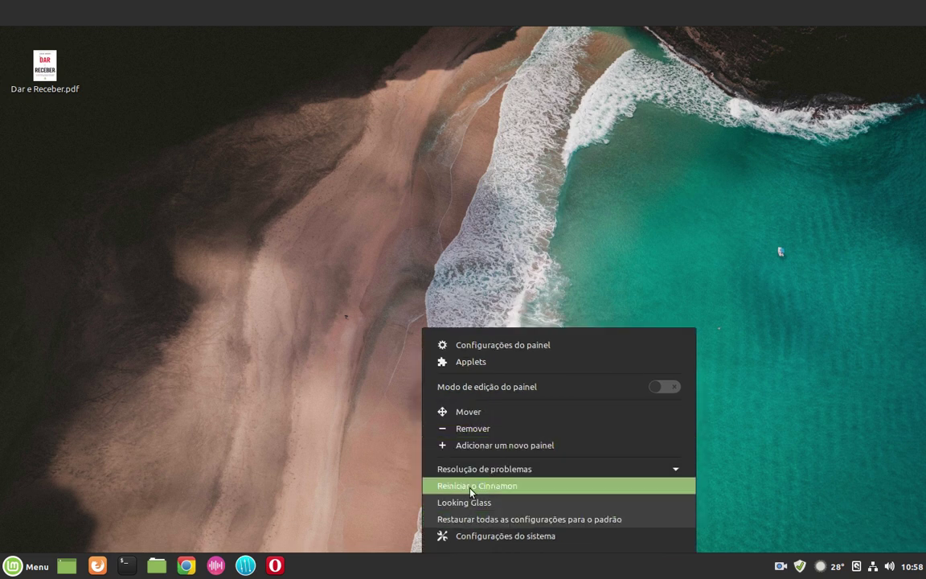
pyautogui.click(567, 520)
pyautogui.click(604, 314)
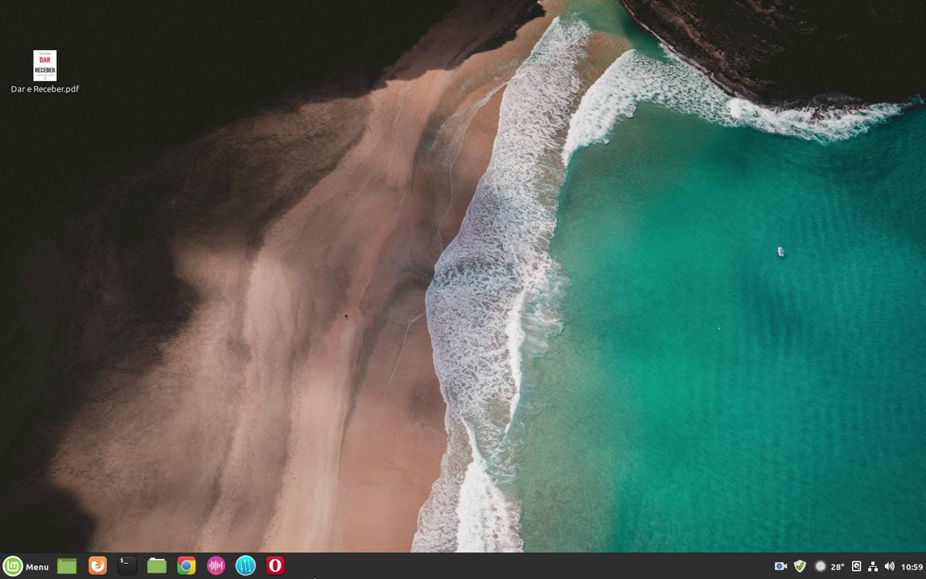
pyautogui.click(24, 566)
pyautogui.click(25, 566)
pyautogui.rightClick(491, 574)
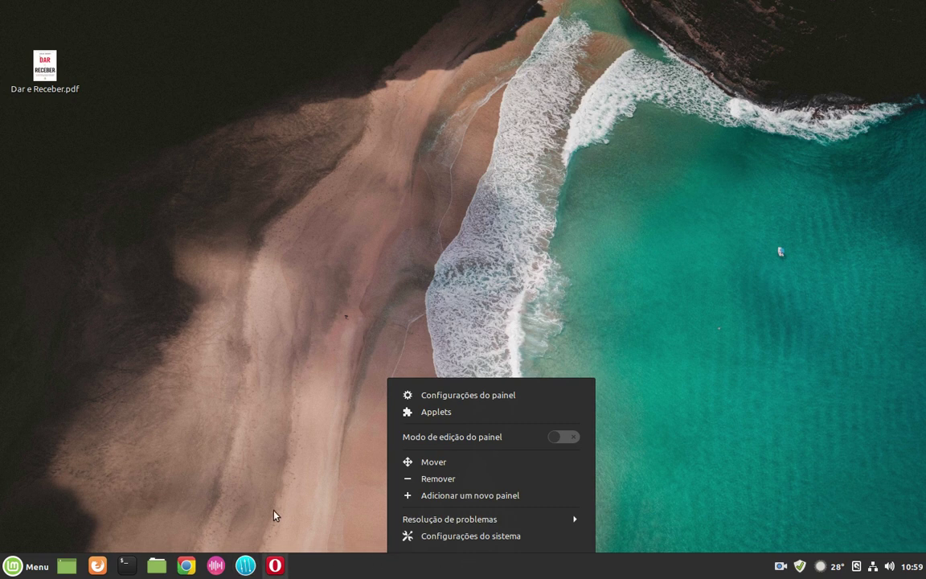
pyautogui.press('Escape')
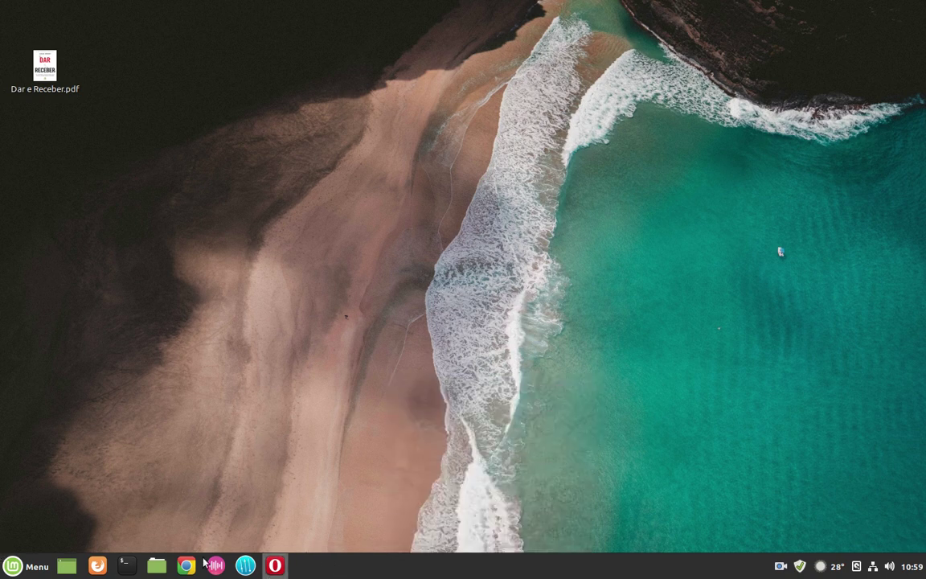
# Step: Add a new panel along the top edge of the desktop
pyautogui.rightClick(482, 569)
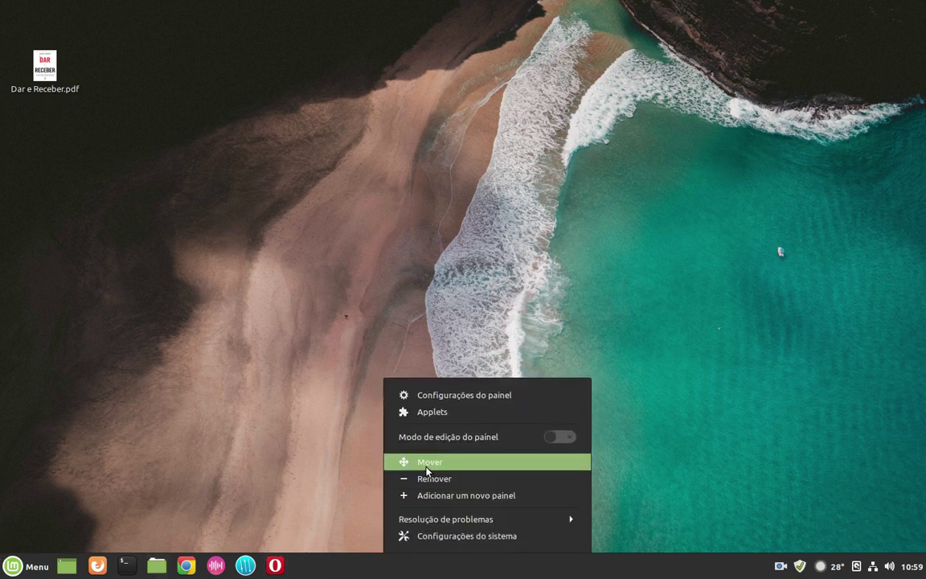
pyautogui.click(438, 495)
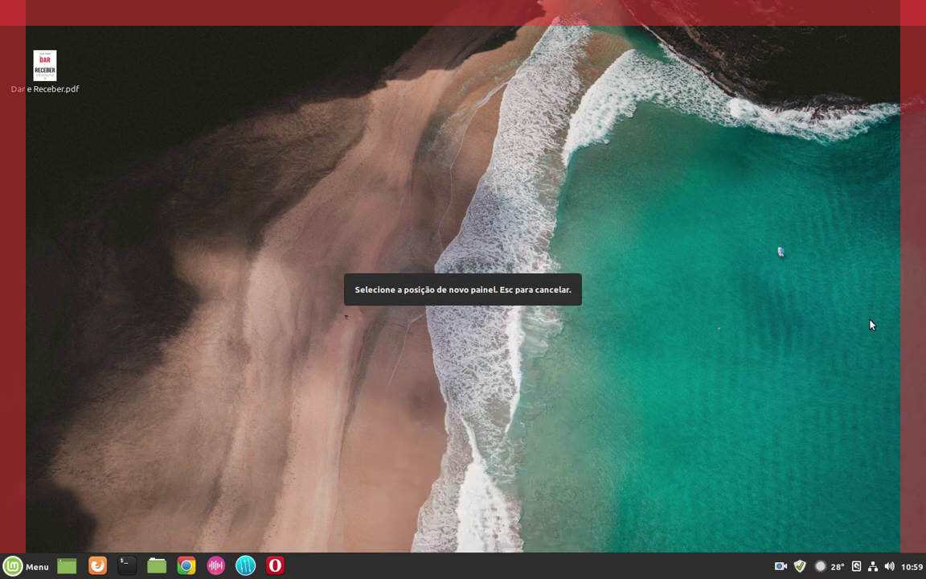
pyautogui.click(496, 14)
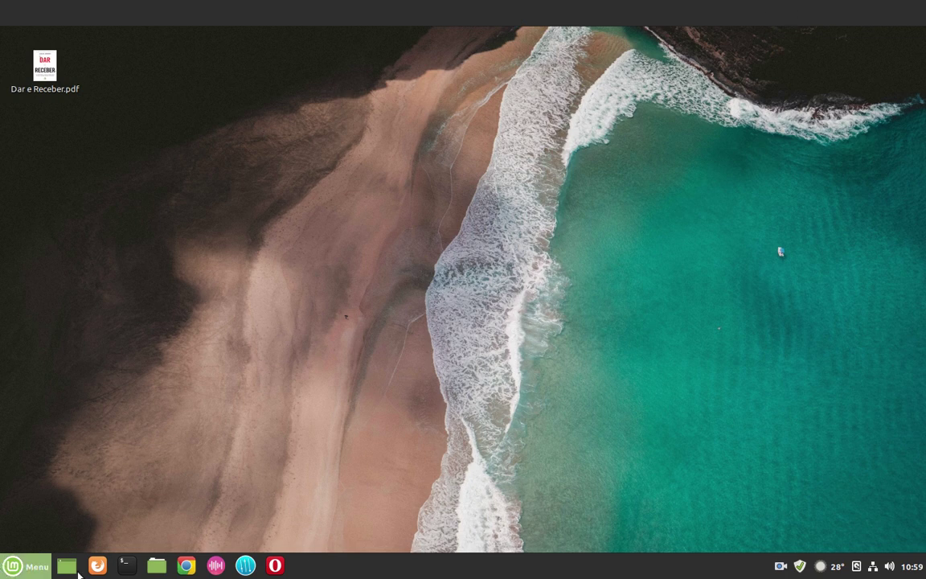
pyautogui.rightClick(419, 568)
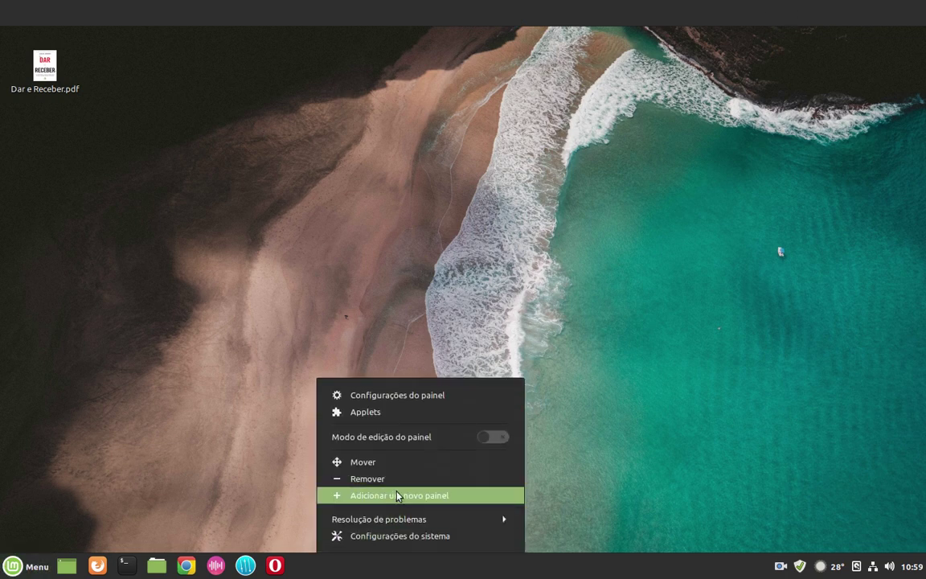
pyautogui.click(681, 376)
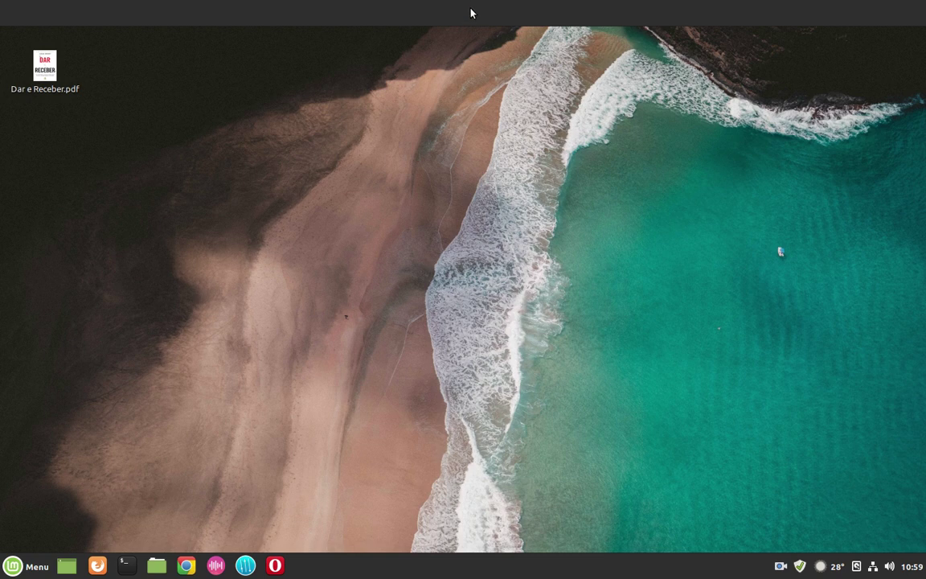
pyautogui.rightClick(455, 5)
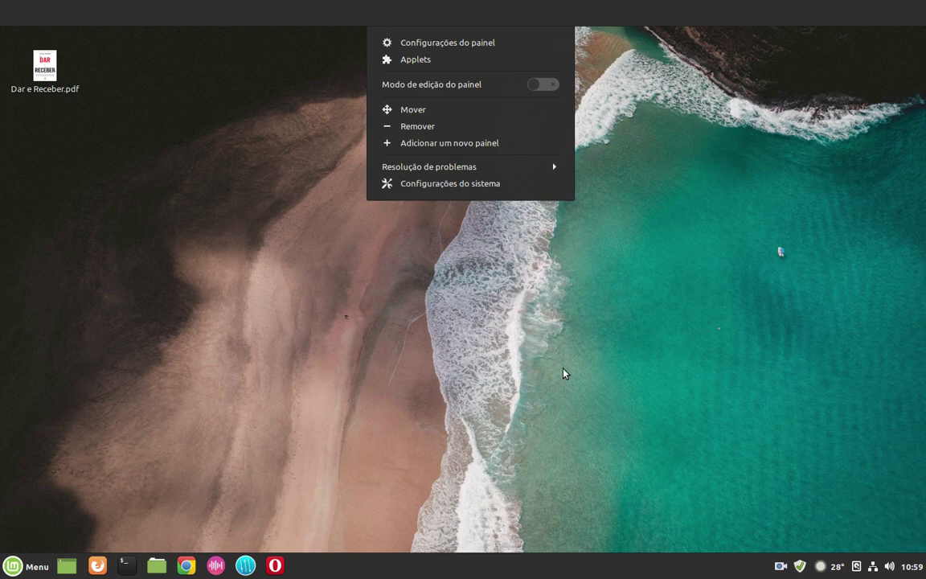
pyautogui.click(547, 336)
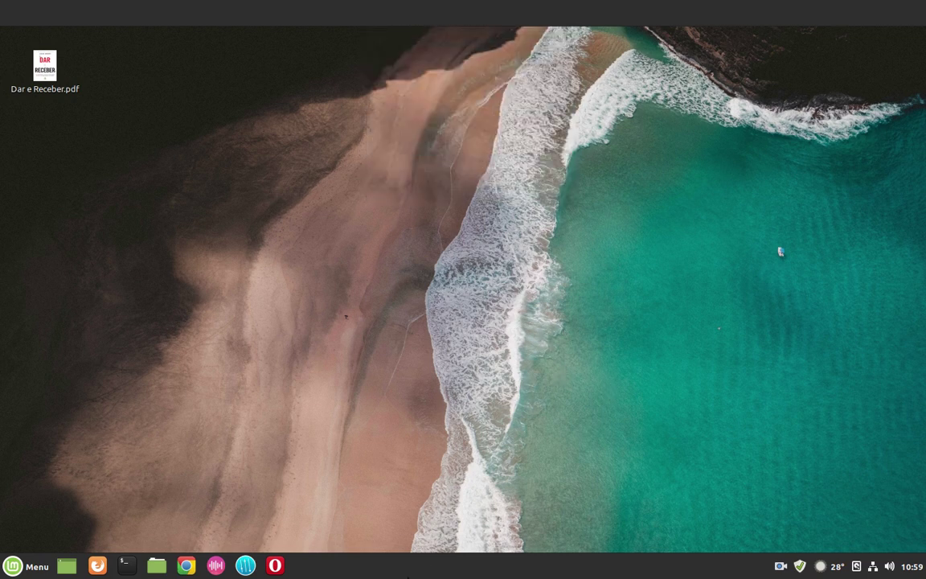
pyautogui.click(9, 568)
pyautogui.click(28, 566)
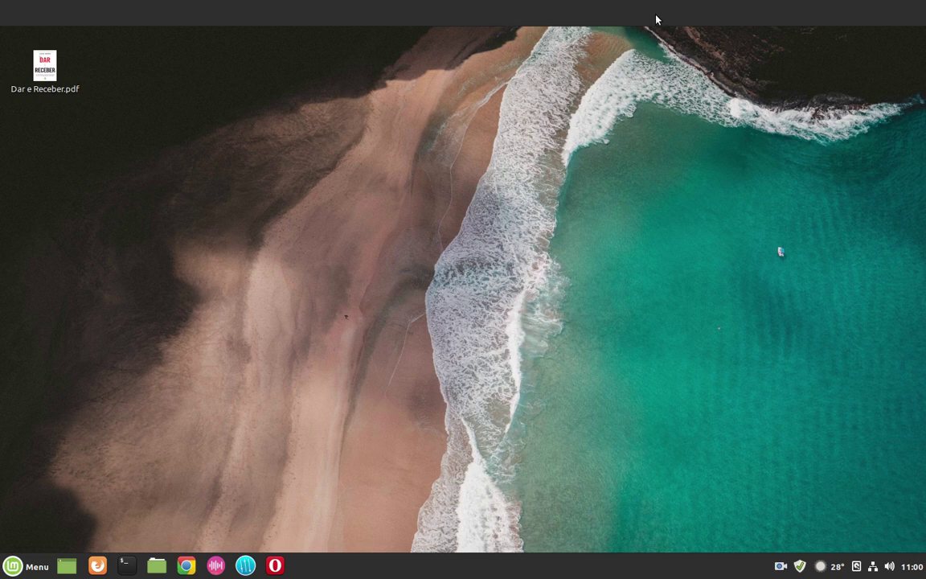
# Step: Open the Applets manager for the new empty panel and look through the whole list of installed applets
pyautogui.rightClick(545, 17)
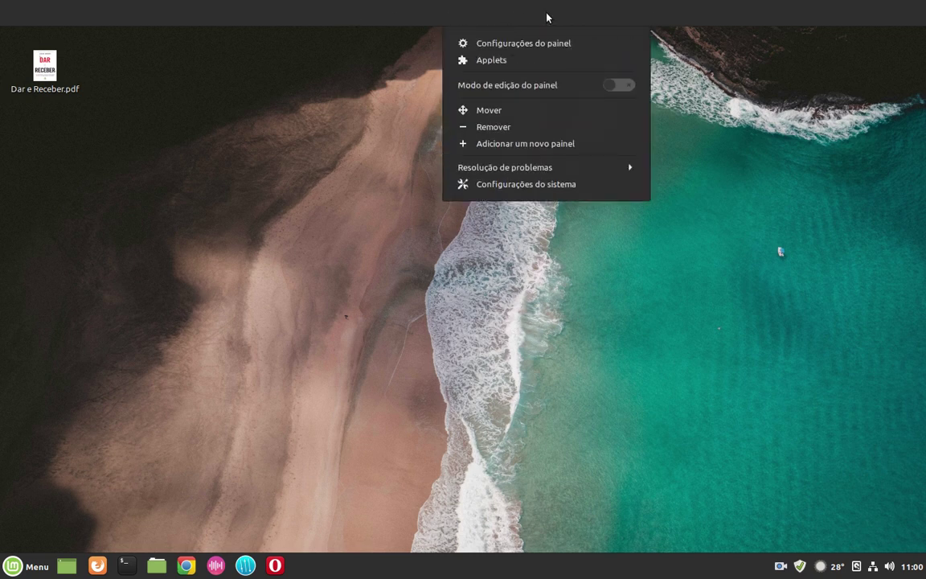
pyautogui.click(503, 62)
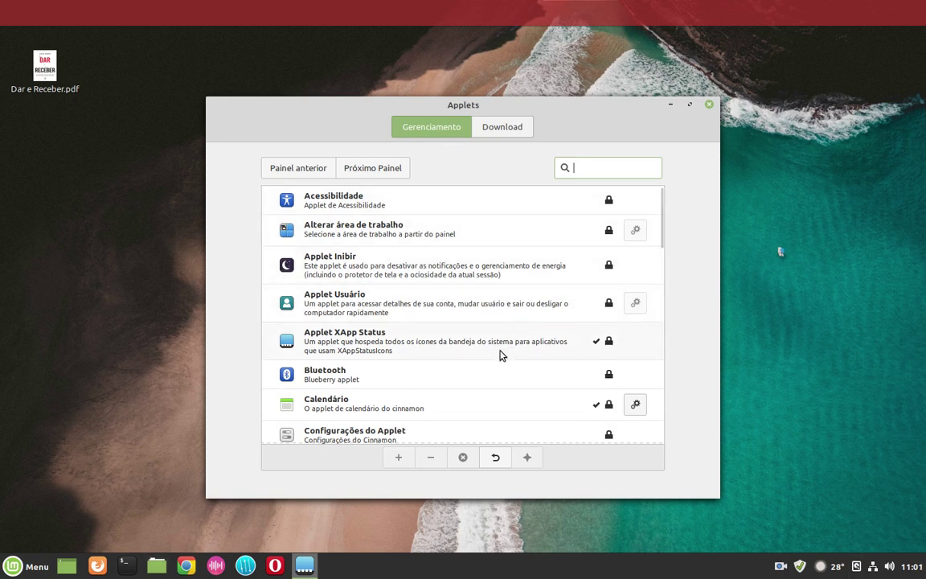
pyautogui.scroll(-3, 482, 350)
pyautogui.scroll(3, 438, 343)
pyautogui.scroll(-4, 418, 346)
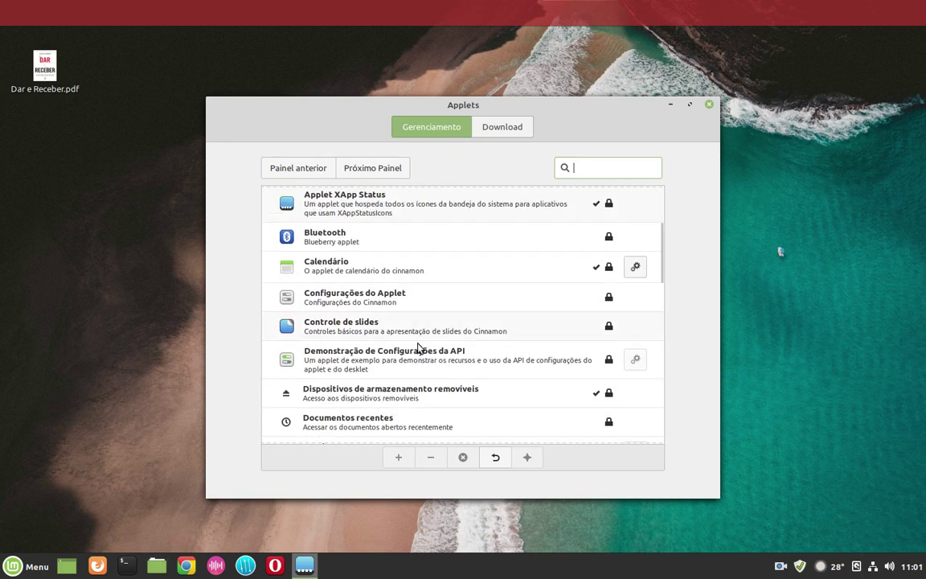
pyautogui.scroll(-3, 416, 351)
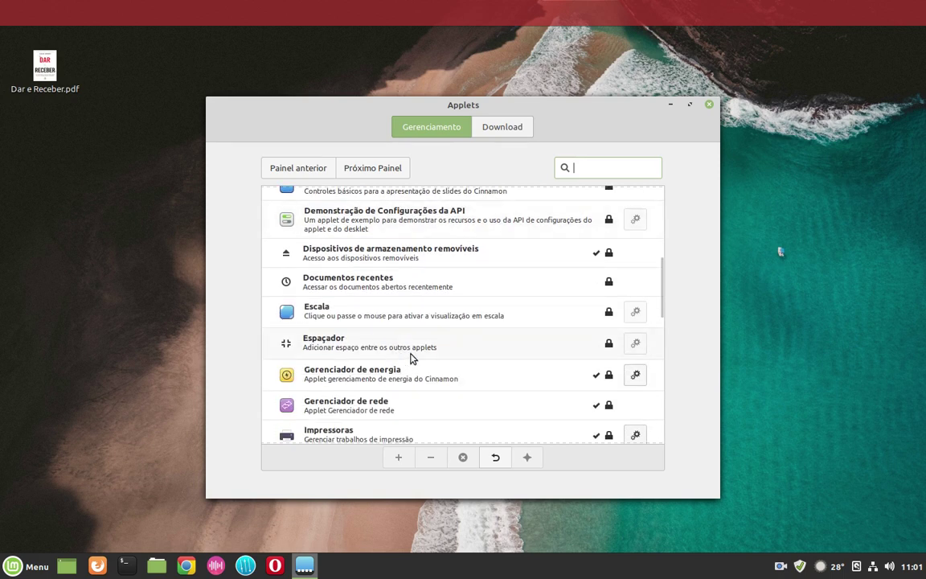
pyautogui.scroll(-6, 406, 370)
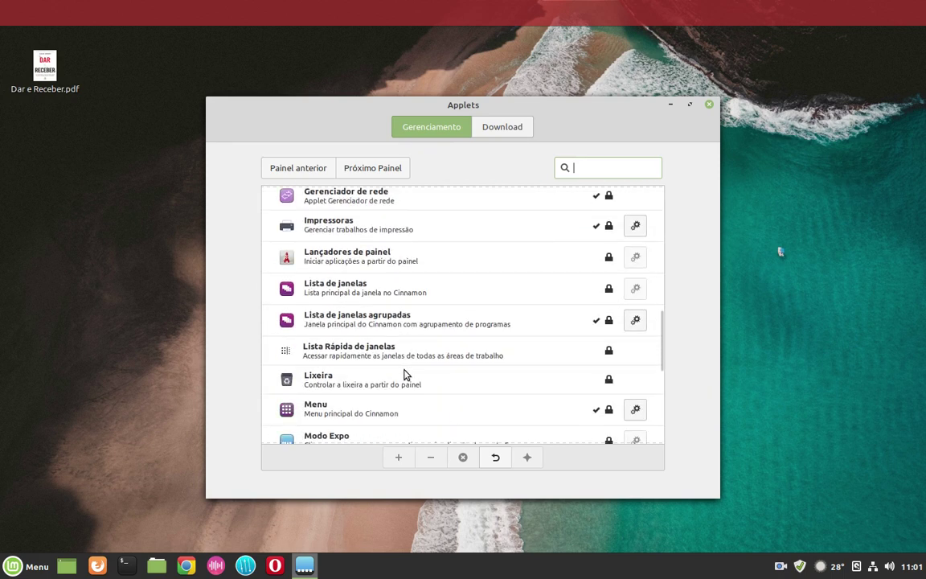
pyautogui.scroll(-5, 404, 375)
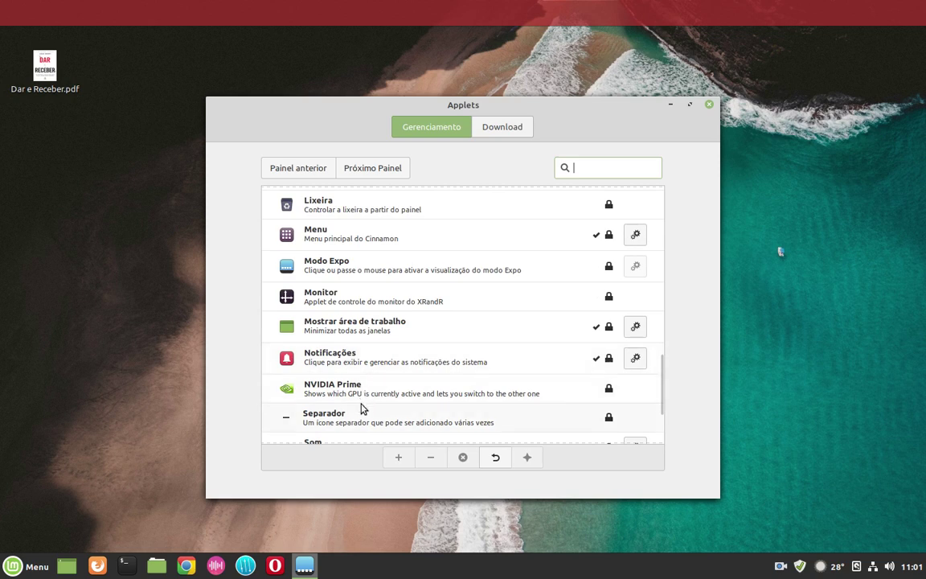
pyautogui.scroll(-3, 357, 398)
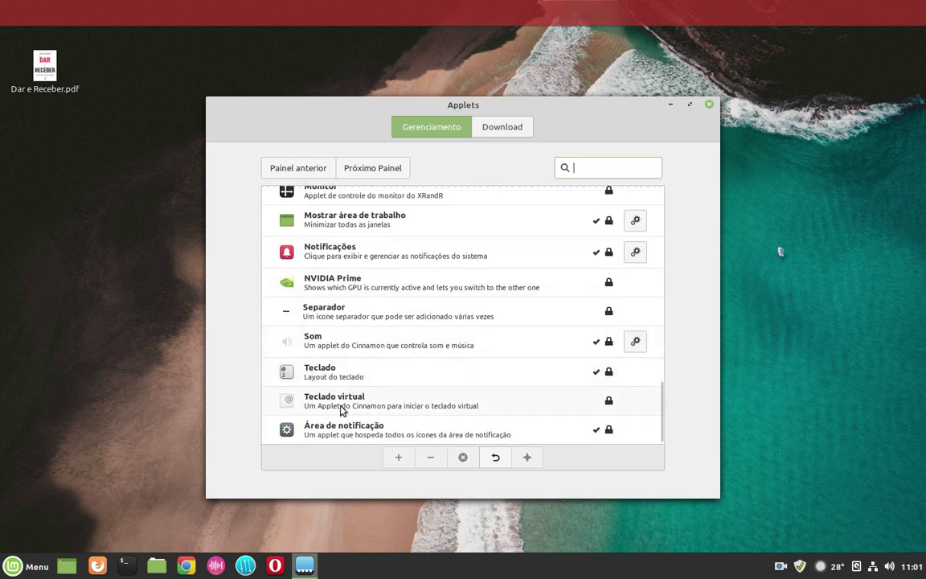
pyautogui.scroll(5, 346, 411)
pyautogui.scroll(15, 347, 394)
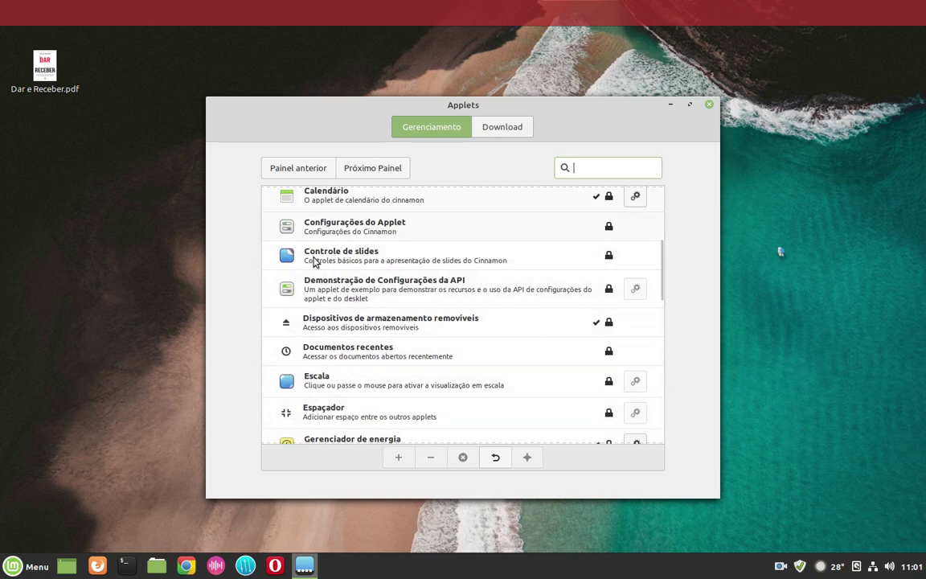
pyautogui.scroll(1, 361, 242)
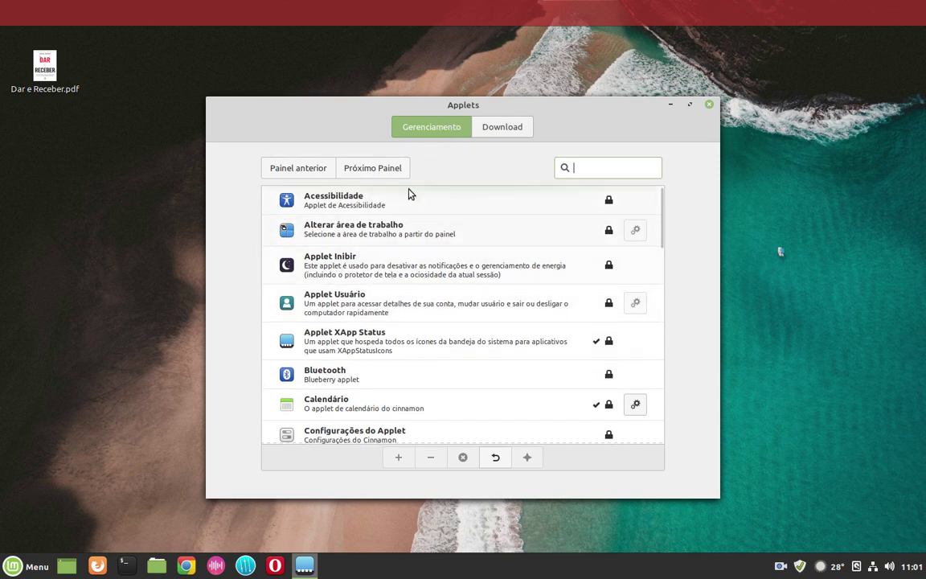
# Step: Update the outdated cache of downloadable applets and browse the online list sorted by popularity
pyautogui.click(493, 131)
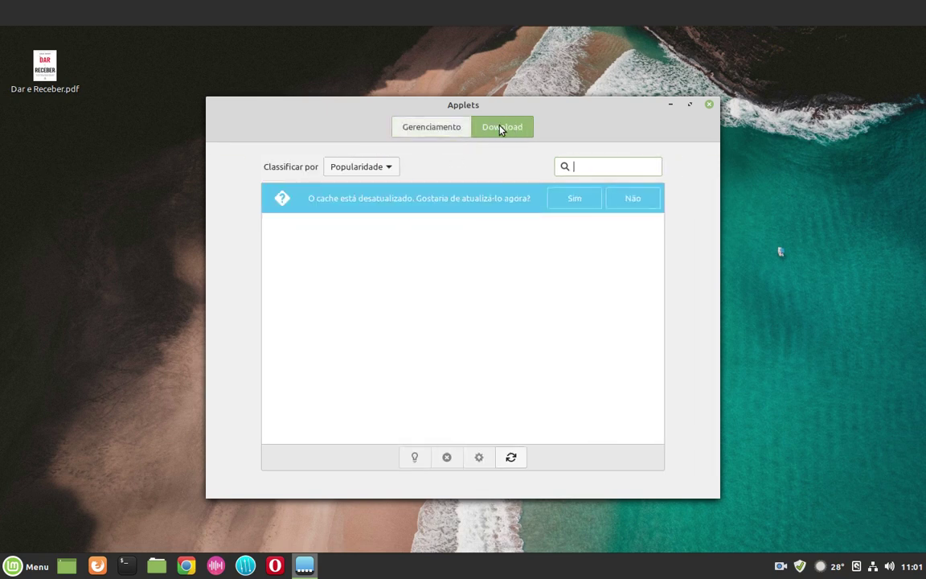
pyautogui.click(574, 198)
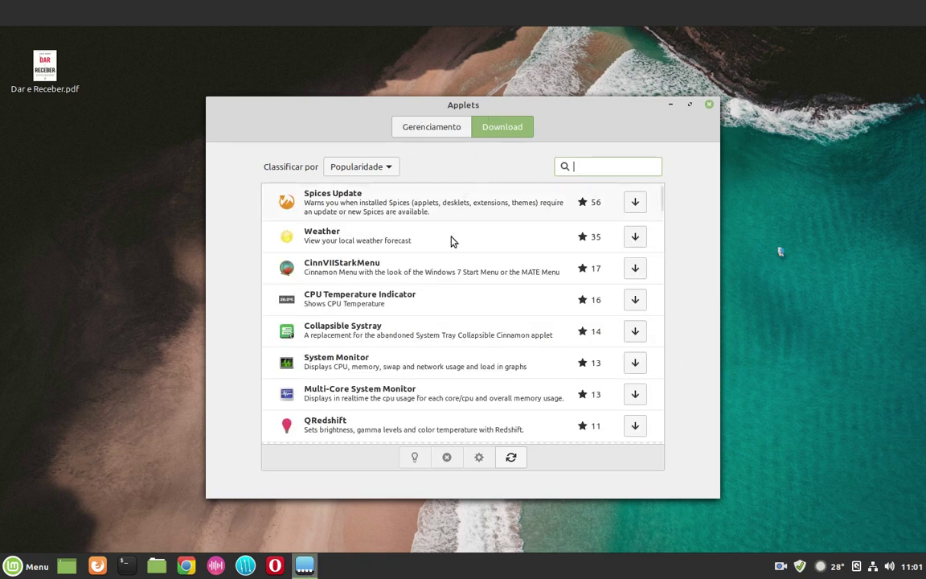
pyautogui.scroll(-10, 440, 248)
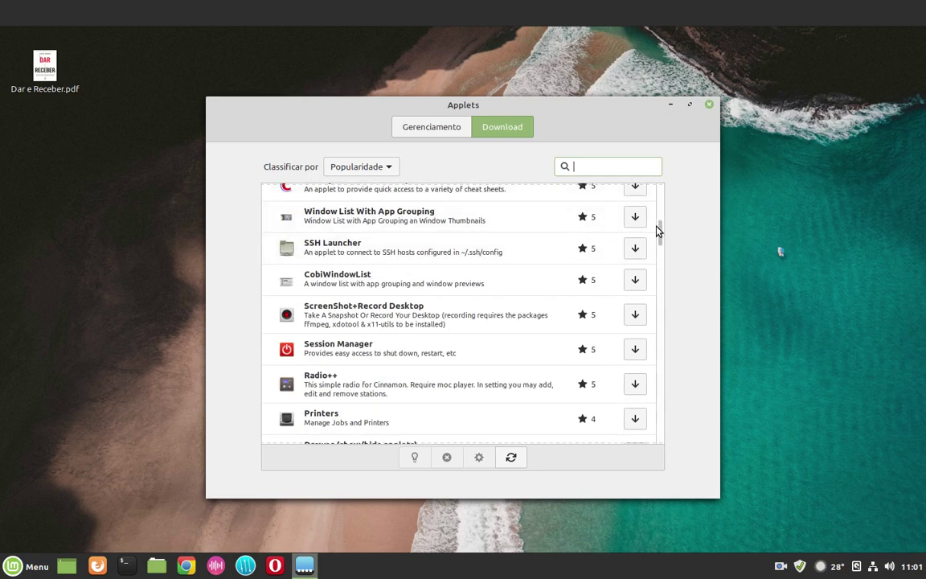
pyautogui.moveTo(657, 230); pyautogui.dragTo(694, 149)
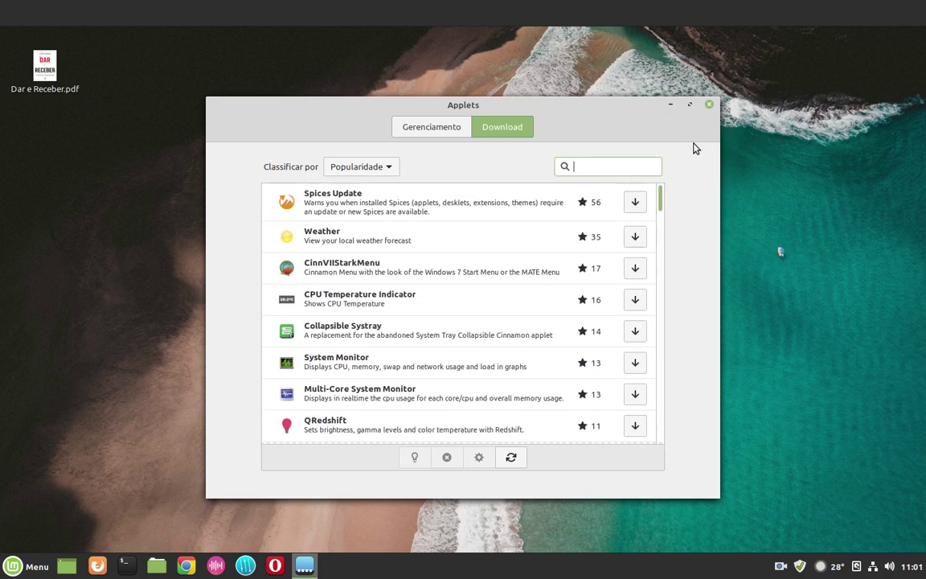
# Step: Return to the installed applets and examine the entries from Acessibilidade to Applet XApp Status, including their lock and check marks
pyautogui.click(434, 133)
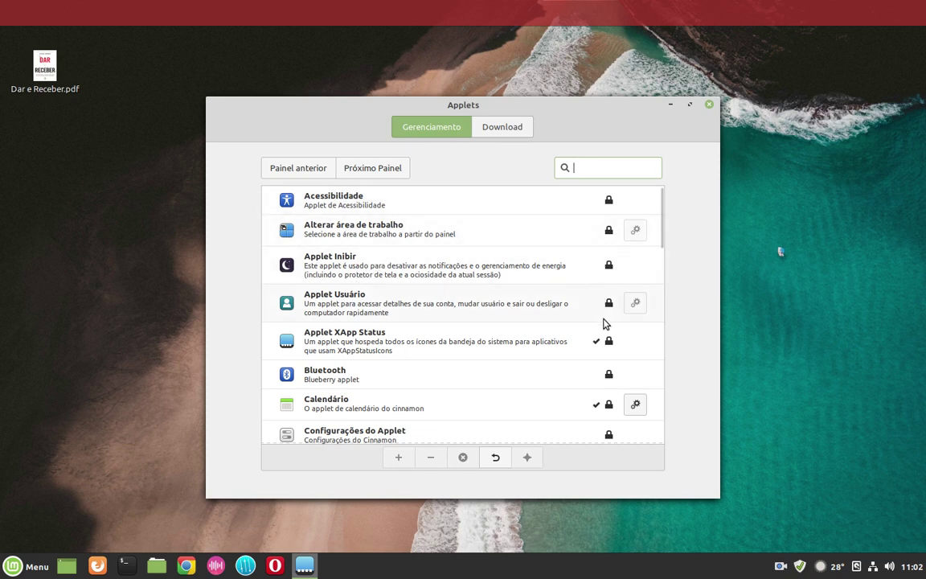
pyautogui.click(607, 204)
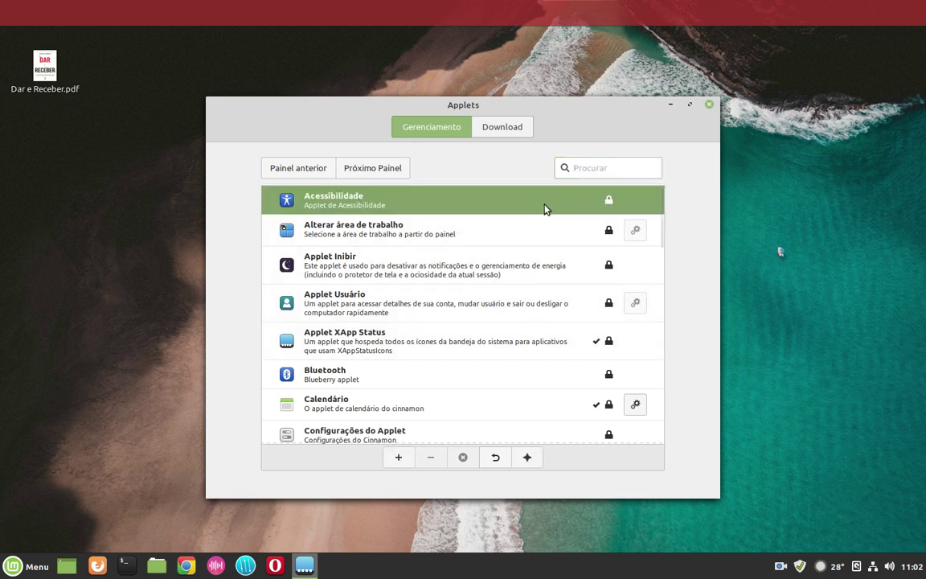
pyautogui.click(521, 236)
pyautogui.click(521, 207)
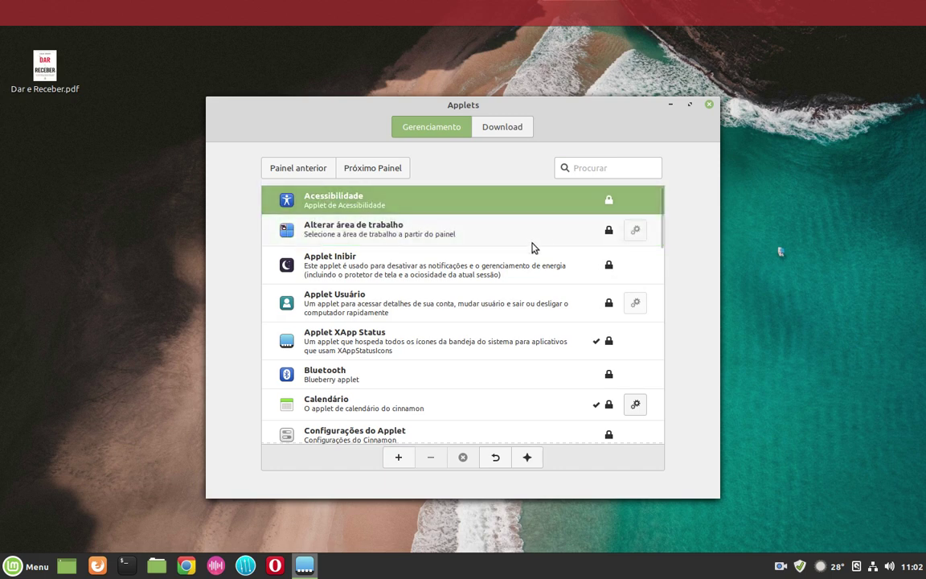
pyautogui.click(535, 241)
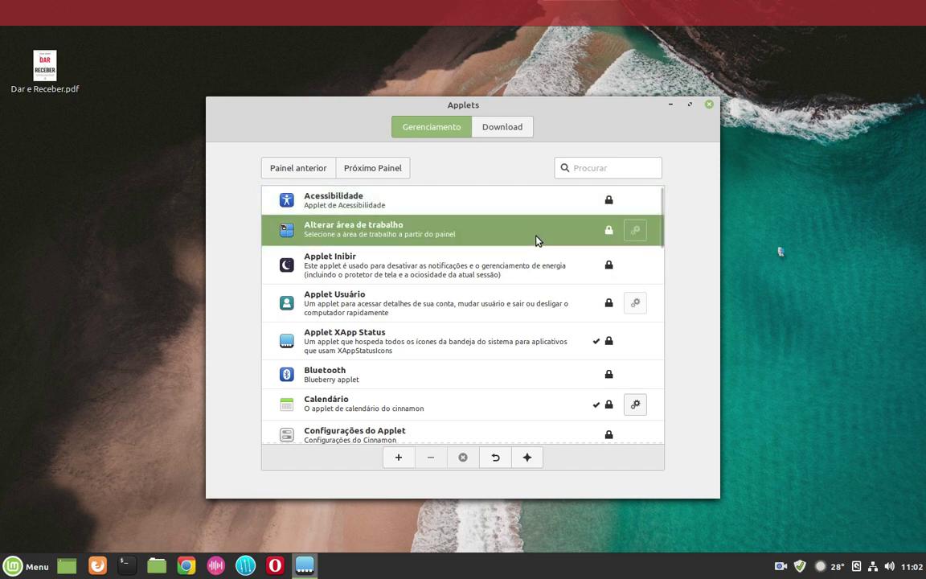
pyautogui.click(588, 271)
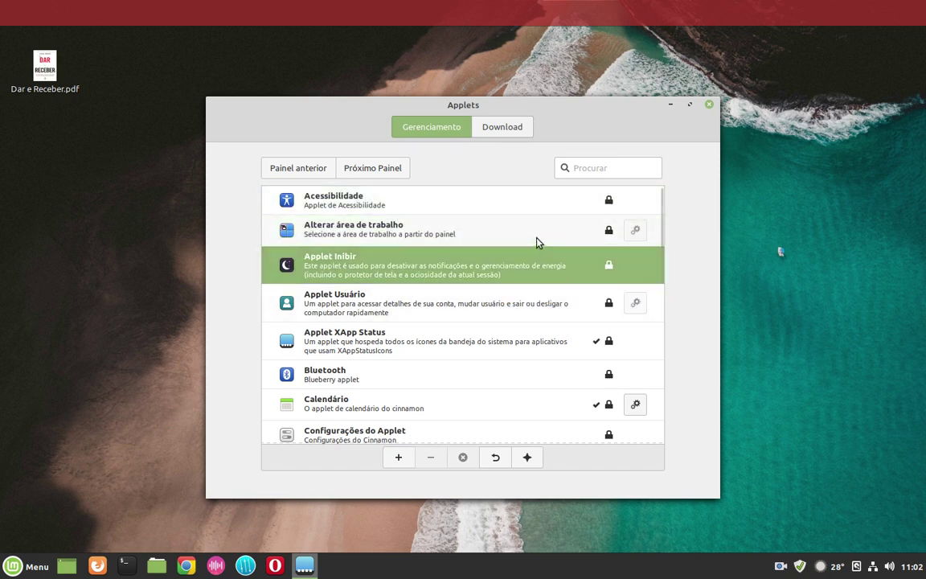
pyautogui.click(578, 238)
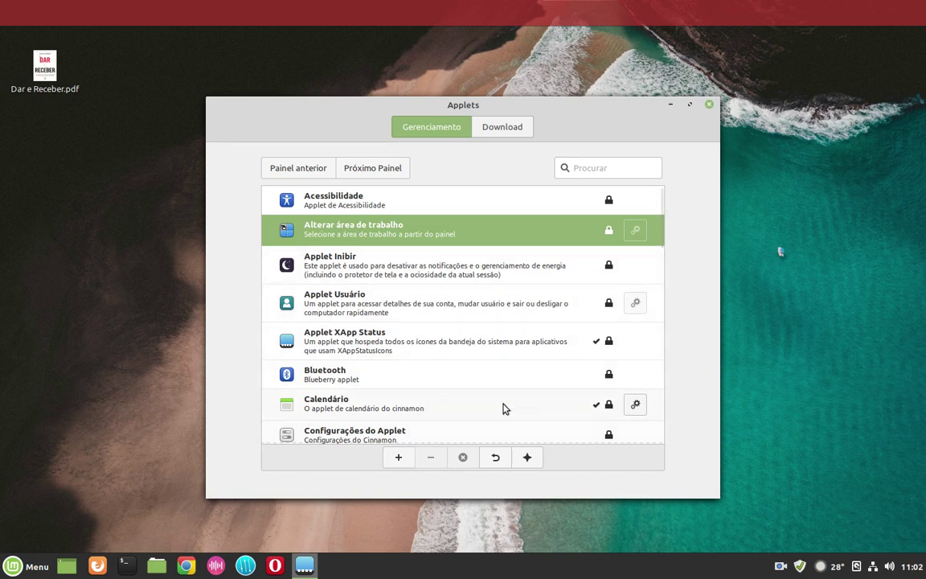
pyautogui.click(434, 340)
pyautogui.scroll(-1, 441, 333)
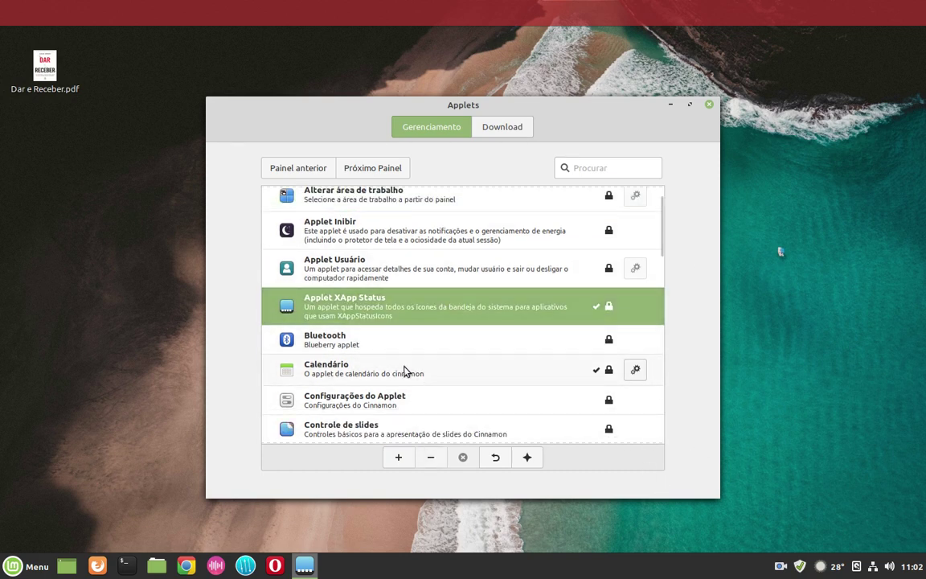
# Step: View the configuration options of the Calendário applet and close them without changes
pyautogui.click(598, 380)
pyautogui.click(635, 369)
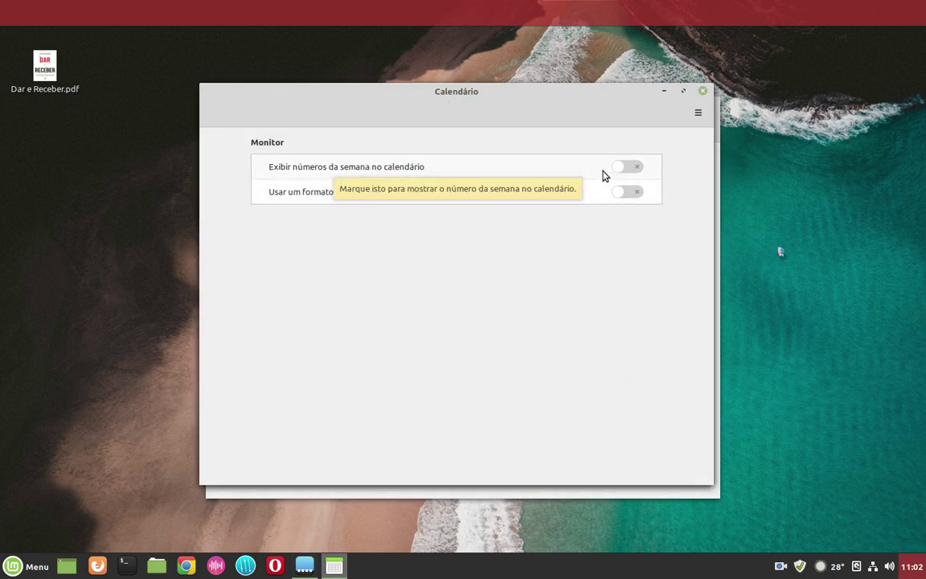
pyautogui.click(701, 92)
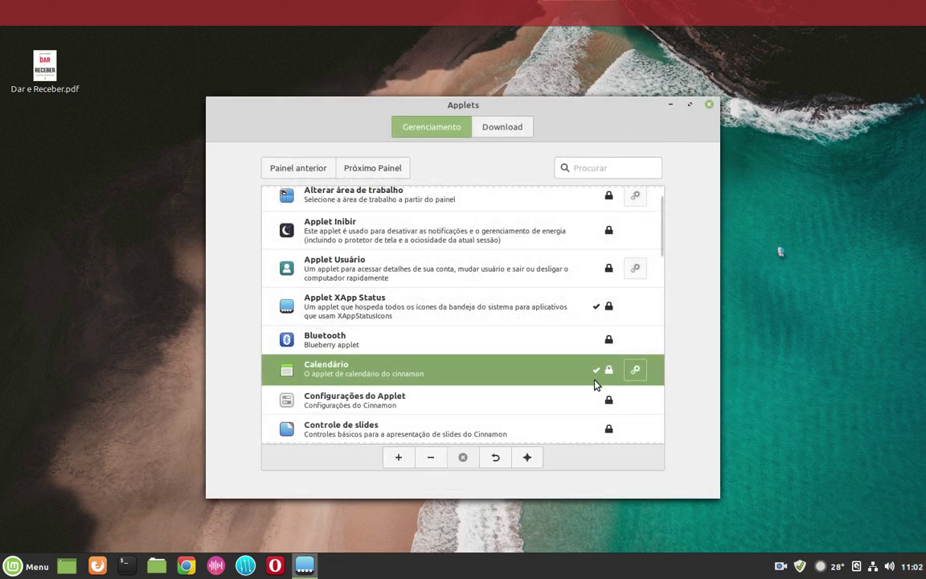
# Step: Look through the installed applets again, comparing them with the list of applets available for download
pyautogui.scroll(-2, 596, 385)
pyautogui.scroll(4, 602, 242)
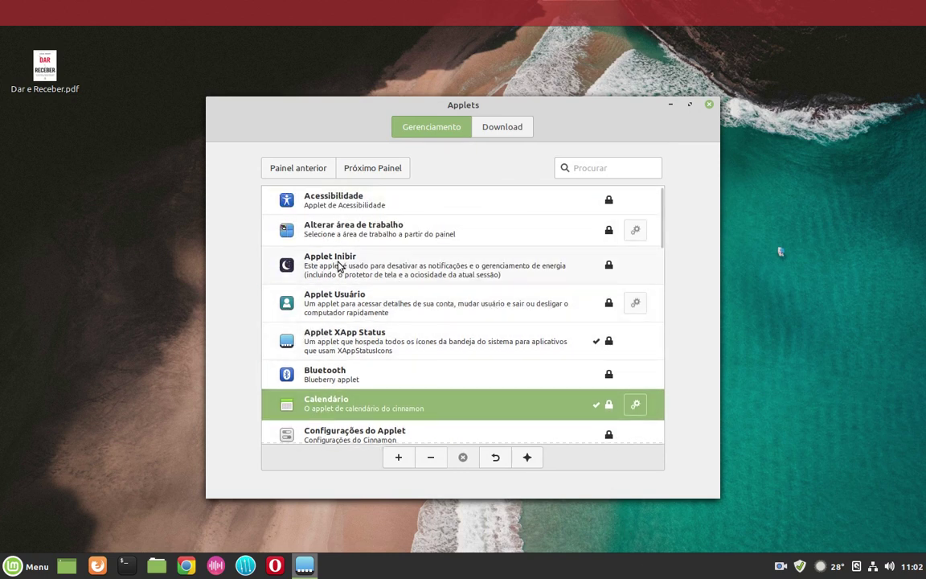
pyautogui.scroll(-4, 397, 314)
pyautogui.scroll(2, 434, 257)
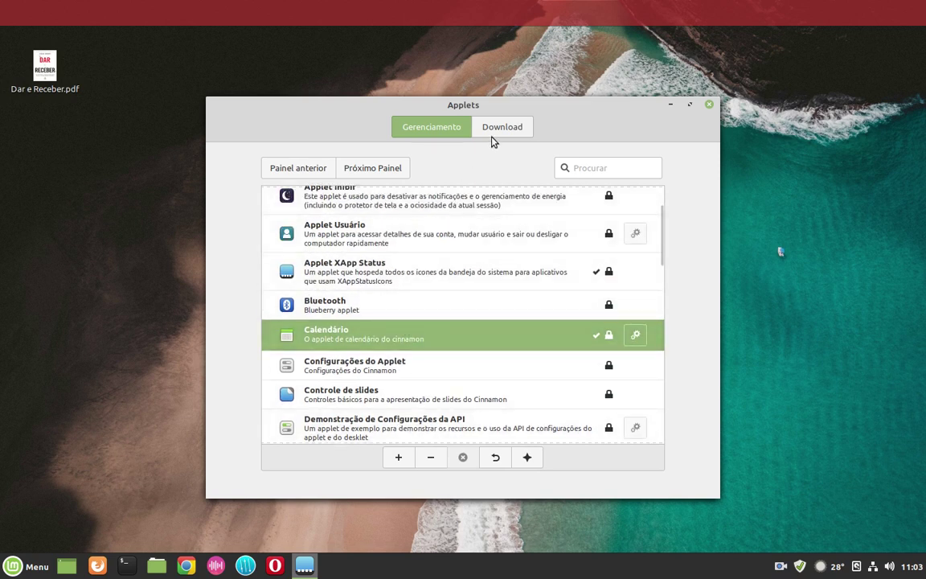
pyautogui.click(502, 129)
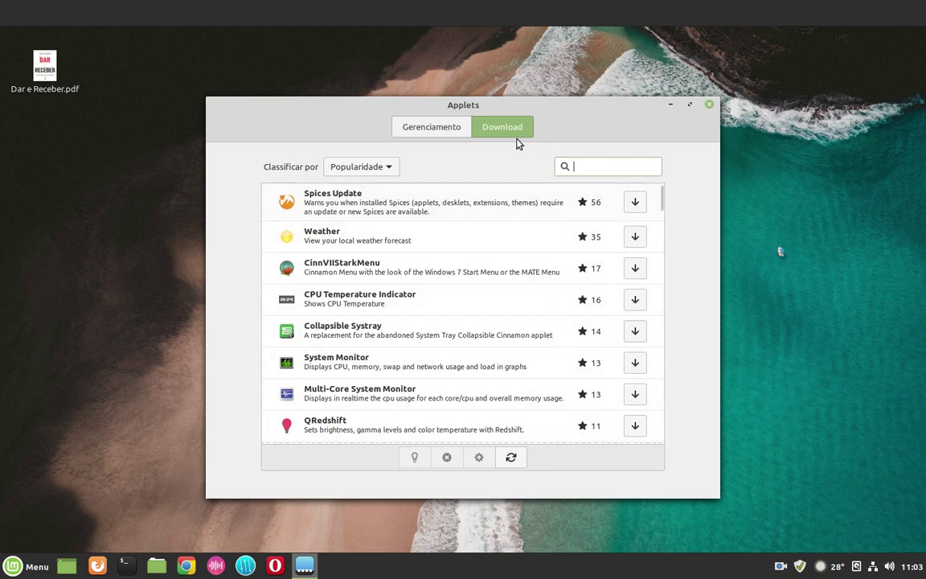
pyautogui.click(437, 129)
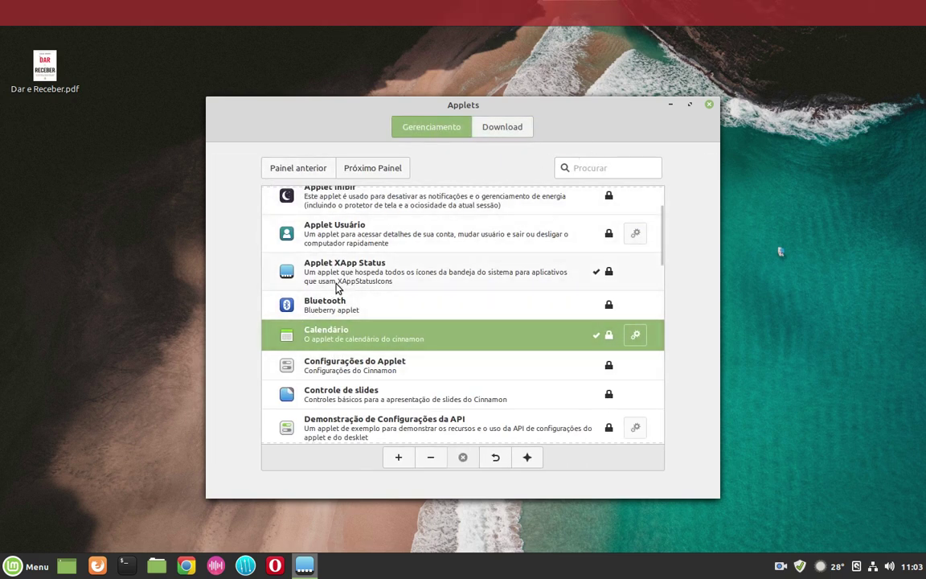
pyautogui.scroll(2, 338, 287)
pyautogui.scroll(-2, 348, 262)
# Step: Add the Applet XApp Status to the new top panel
pyautogui.click(355, 274)
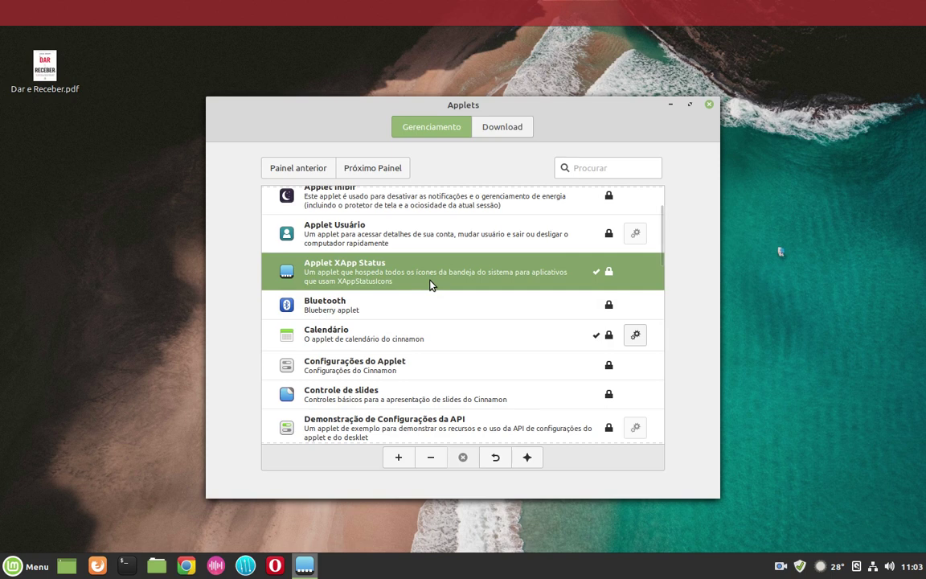
pyautogui.click(369, 320)
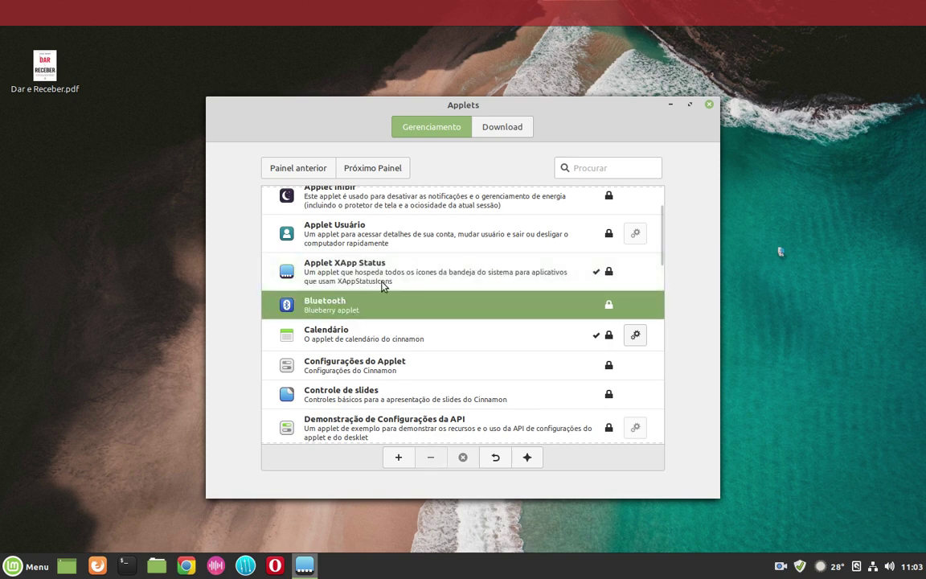
pyautogui.click(387, 281)
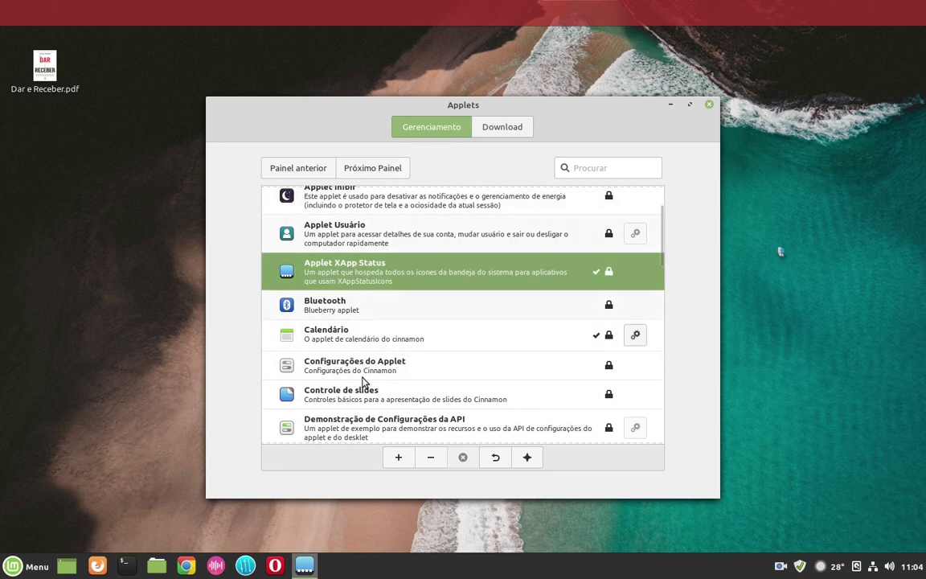
pyautogui.click(398, 456)
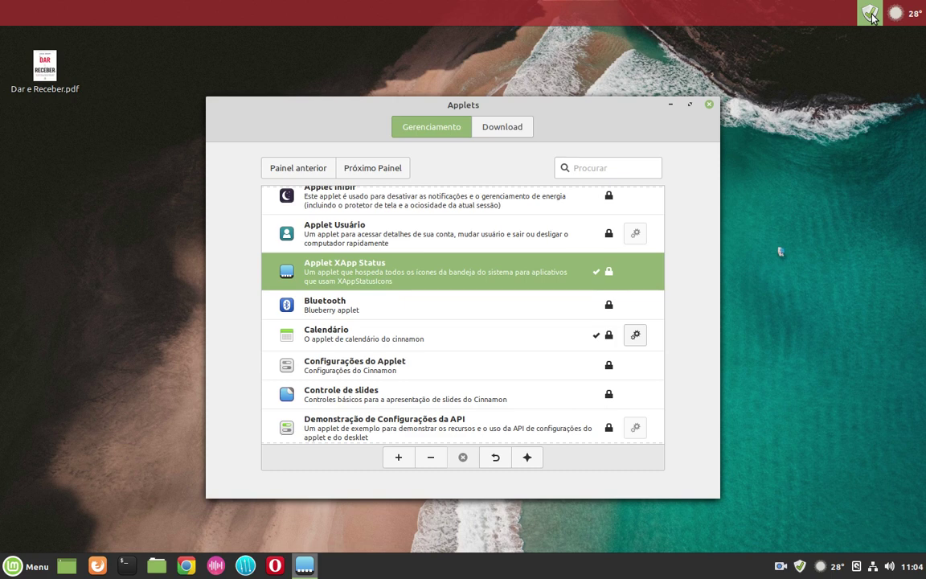
# Step: Add the Calendário applet to the top panel, and remove all of its enabled instances from both panels
pyautogui.click(340, 311)
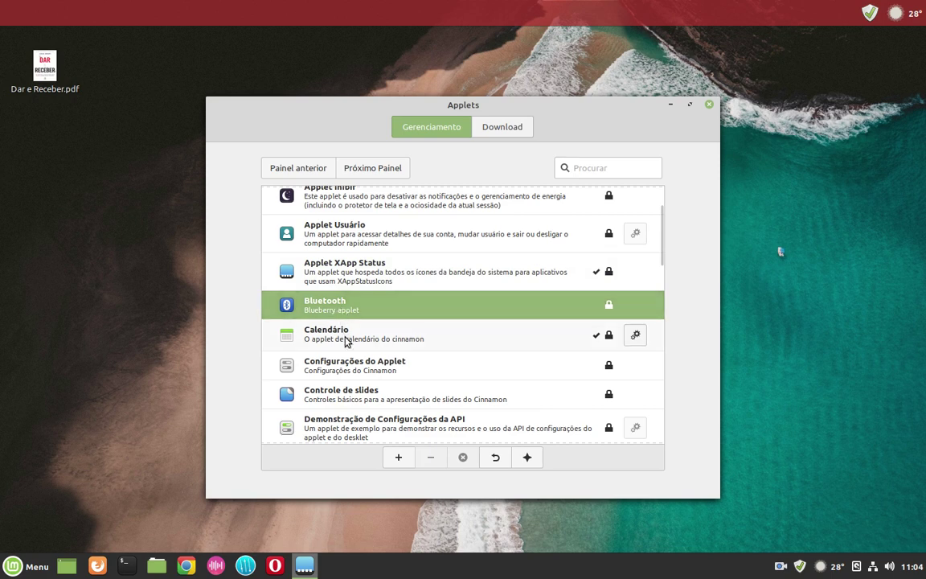
pyautogui.click(348, 334)
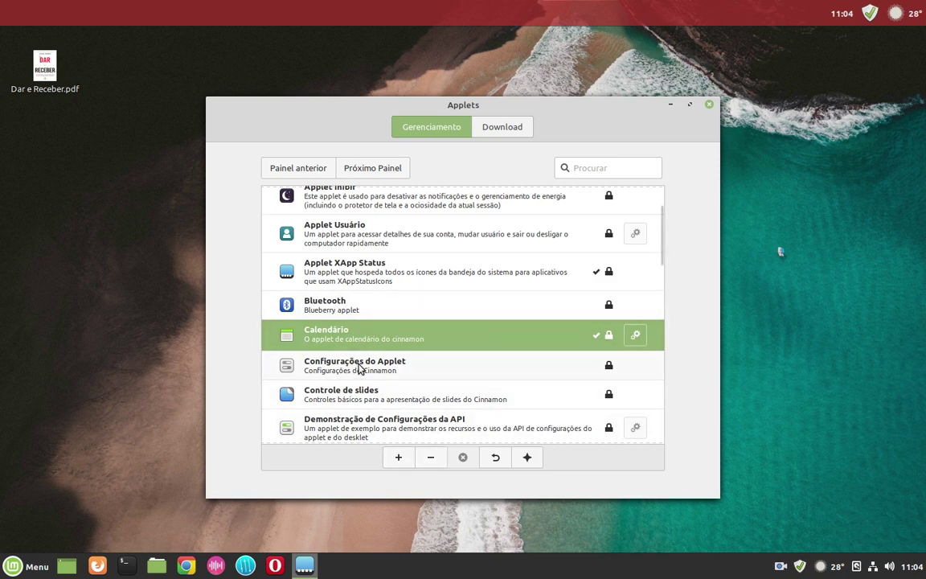
pyautogui.click(432, 458)
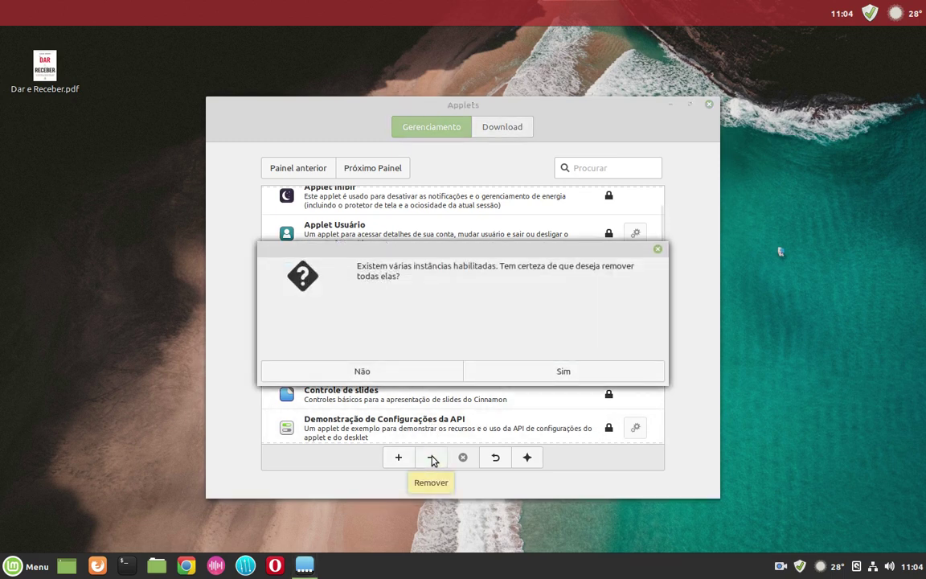
pyautogui.click(522, 371)
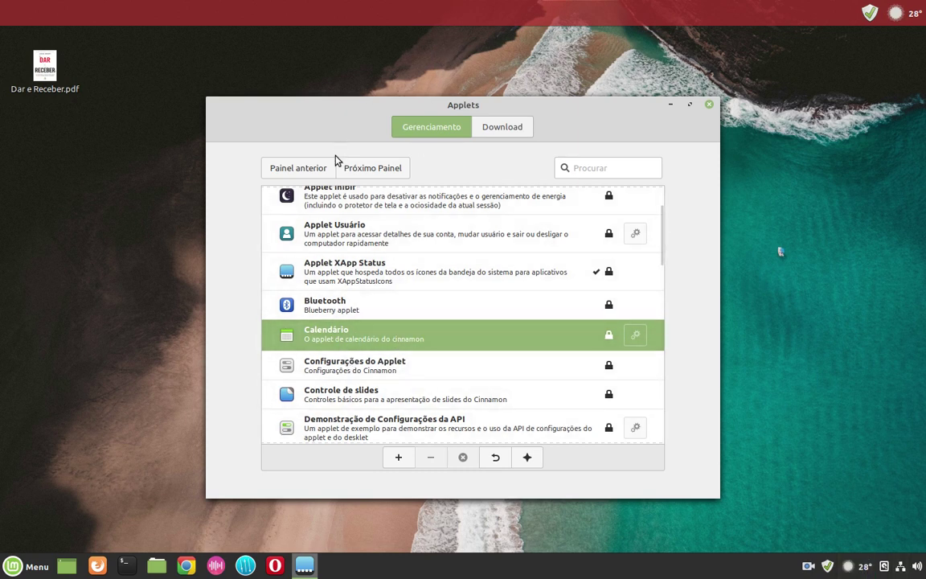
# Step: Add the Calendário applet to the top panel and to the bottom panel, ending with the top panel as the target
pyautogui.click(312, 166)
pyautogui.click(374, 170)
pyautogui.click(394, 461)
pyautogui.click(305, 171)
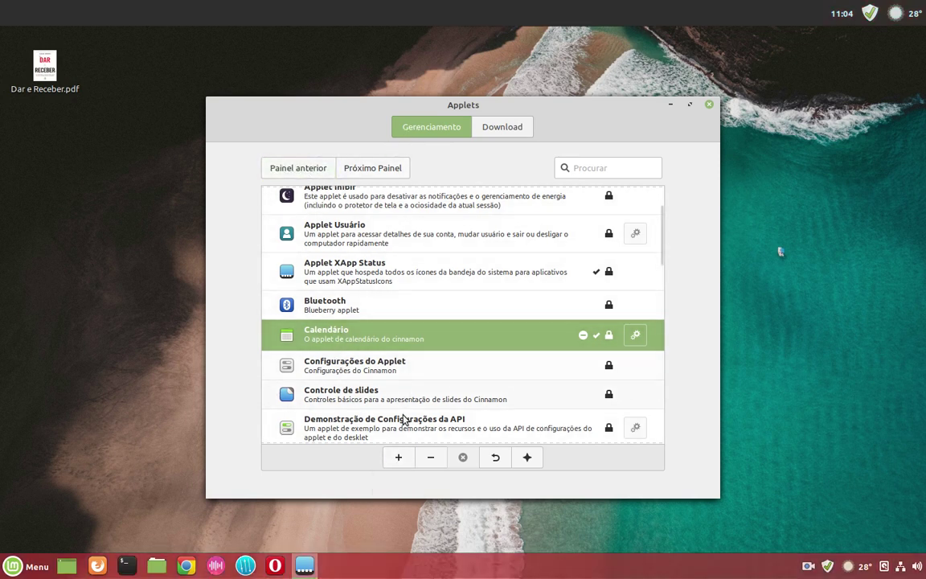
pyautogui.click(397, 460)
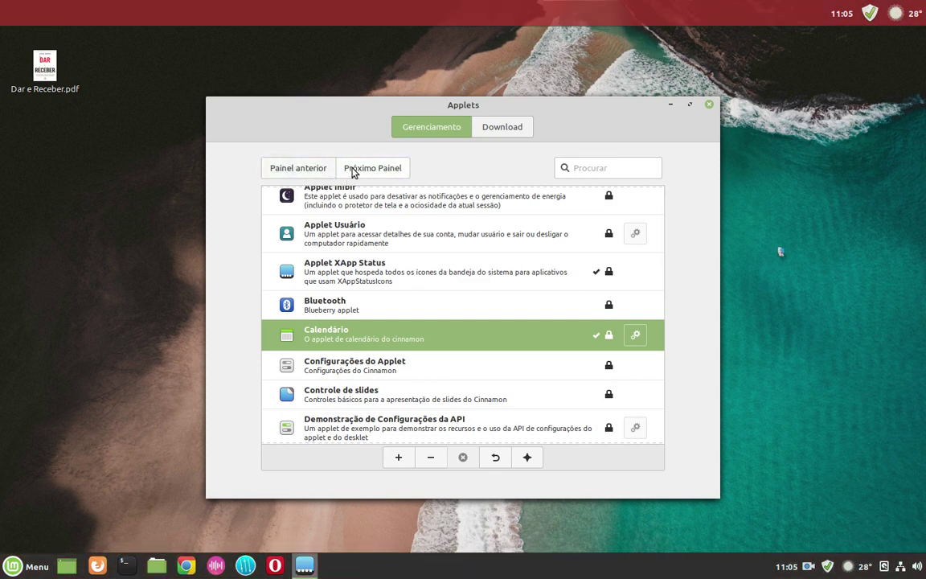
pyautogui.click(305, 168)
pyautogui.click(369, 173)
# Step: Add the Dispositivos de armazenamento removíveis applet to the top panel
pyautogui.click(356, 370)
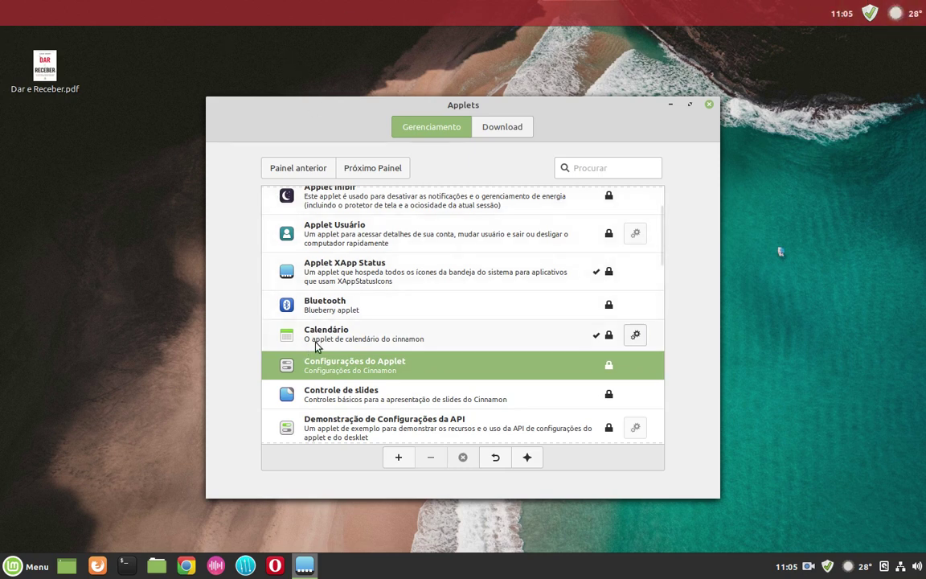
pyautogui.scroll(-1, 338, 344)
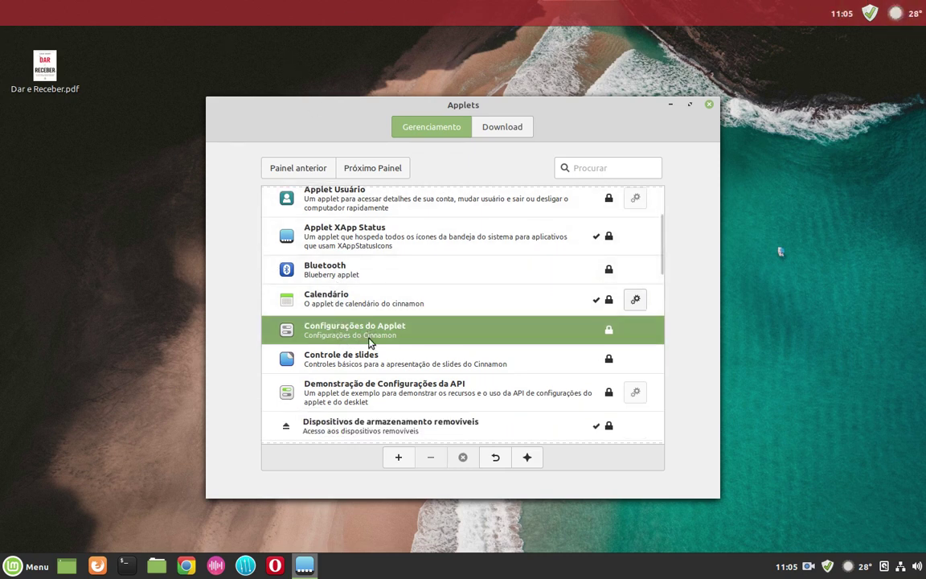
pyautogui.scroll(-1, 369, 338)
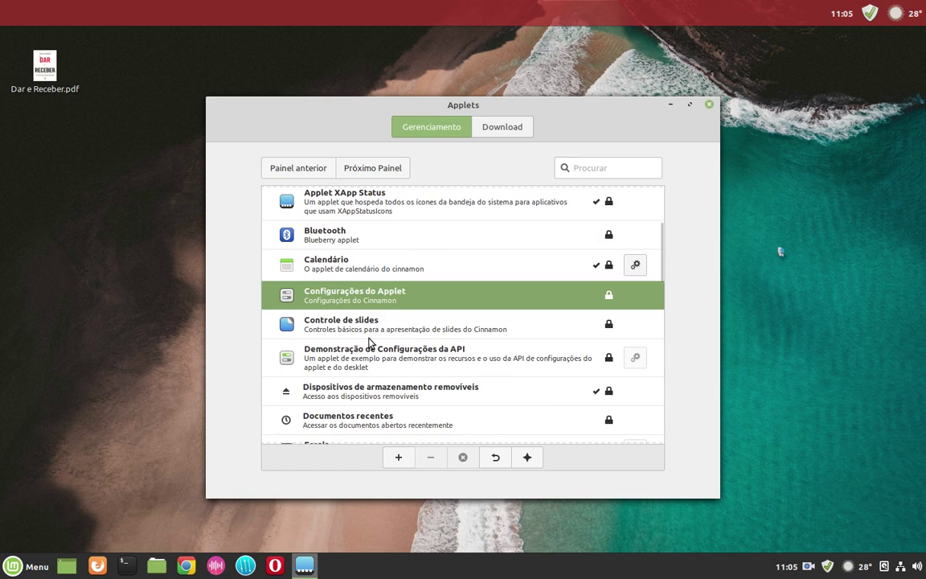
pyautogui.scroll(-1, 369, 344)
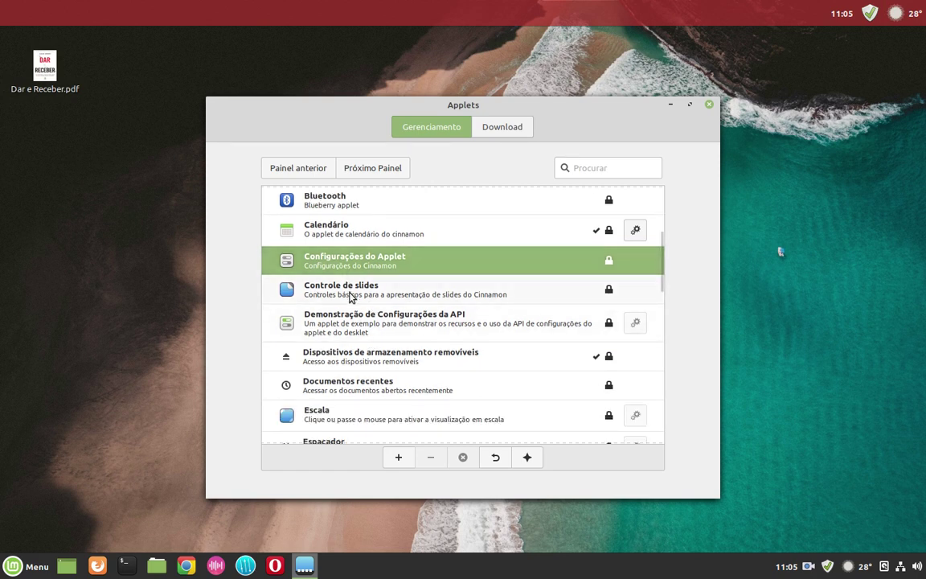
pyautogui.click(348, 328)
pyautogui.scroll(-2, 348, 330)
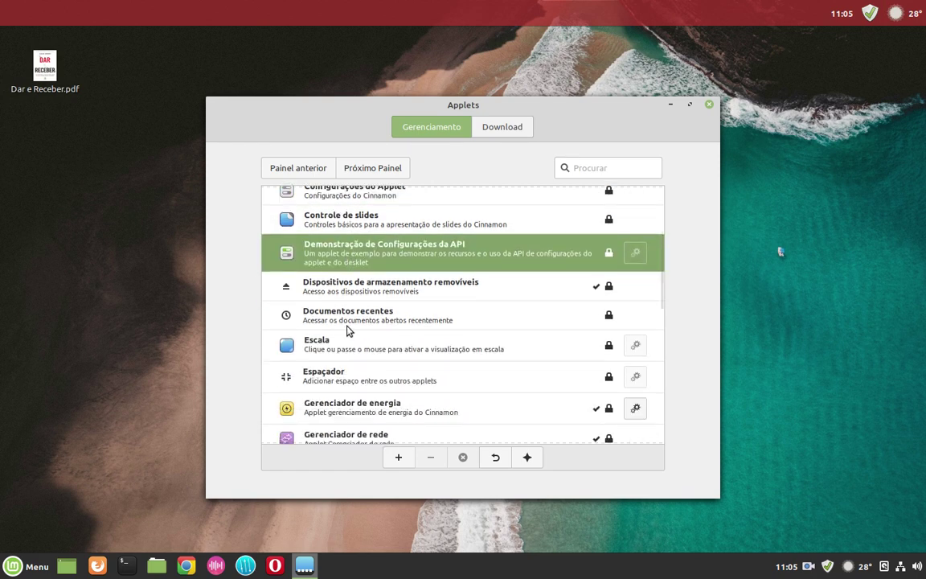
pyautogui.click(369, 288)
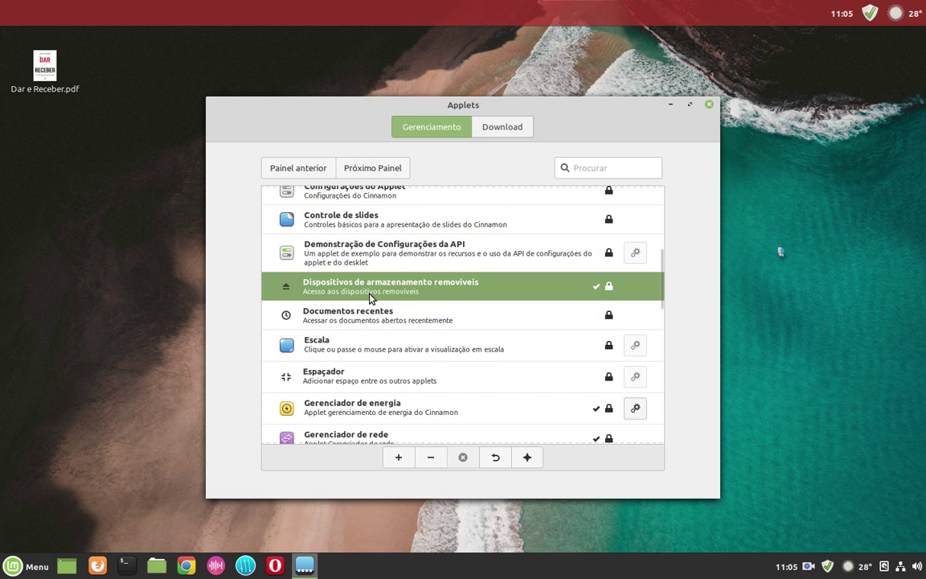
pyautogui.click(399, 458)
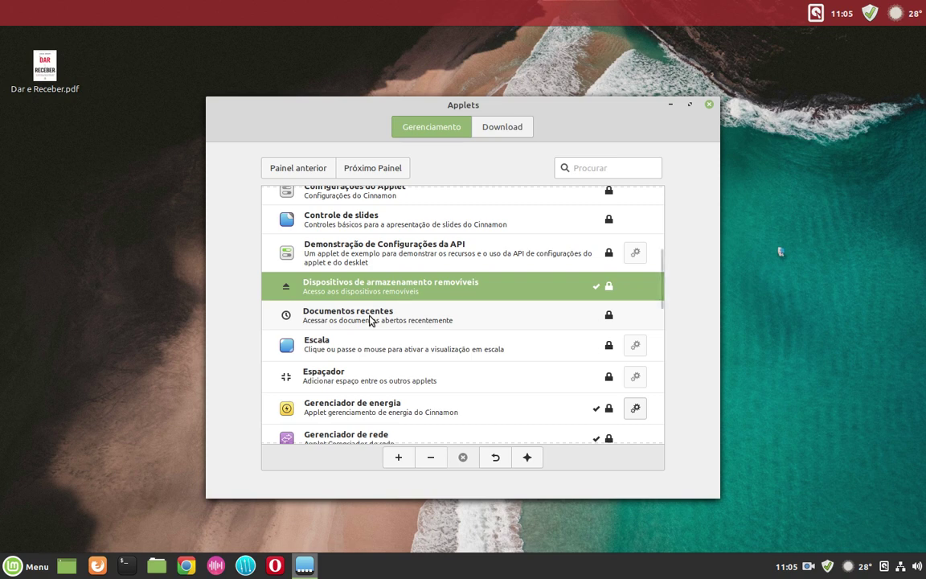
# Step: Review the Escala, Gerenciador de energia, Gerenciador de rede and Impressoras entries among the installed applets
pyautogui.click(351, 348)
pyautogui.scroll(-3, 351, 273)
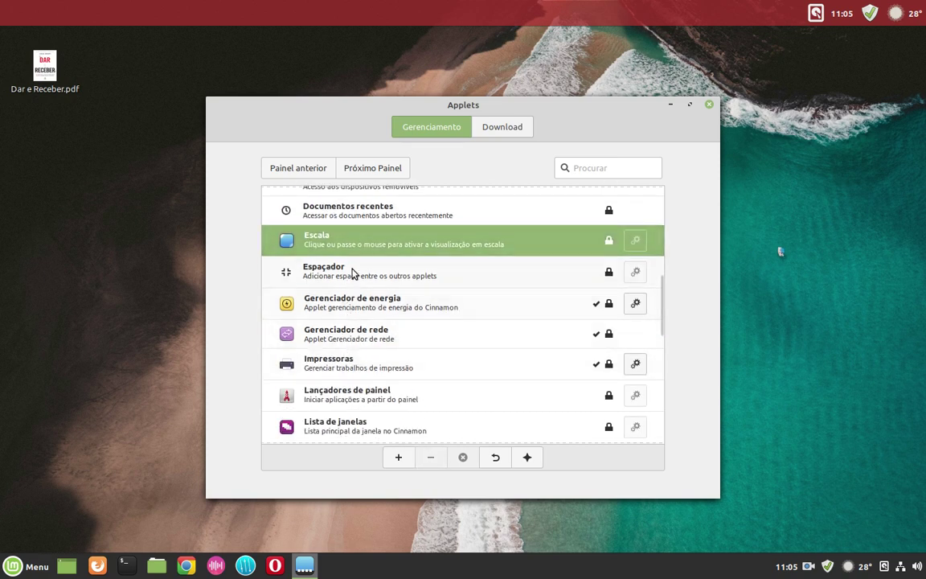
pyautogui.click(355, 307)
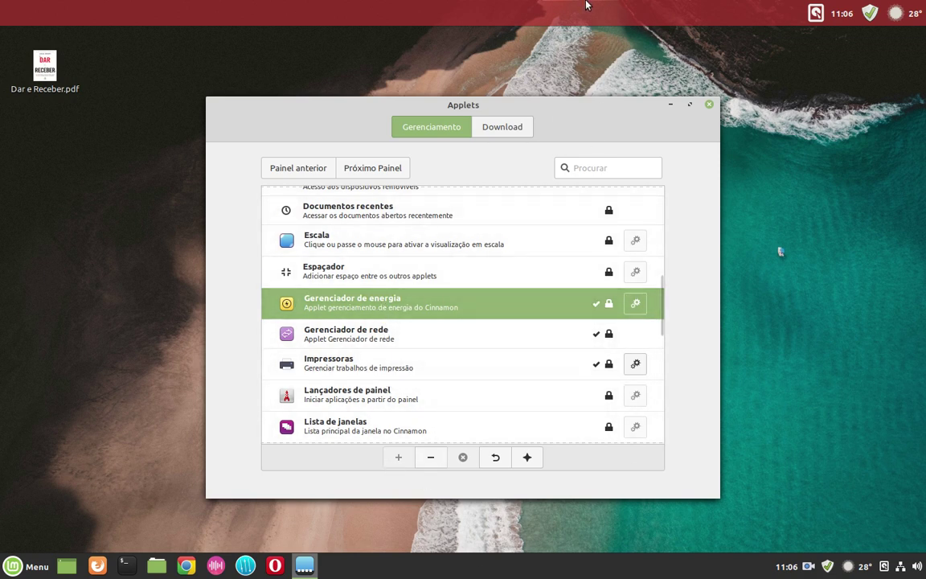
pyautogui.click(373, 331)
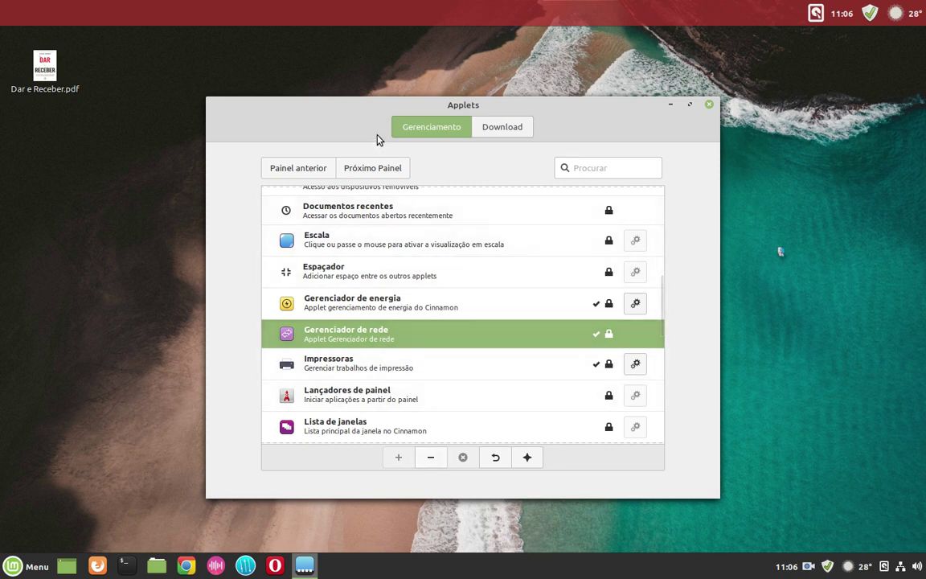
pyautogui.click(333, 367)
pyautogui.scroll(-1, 333, 367)
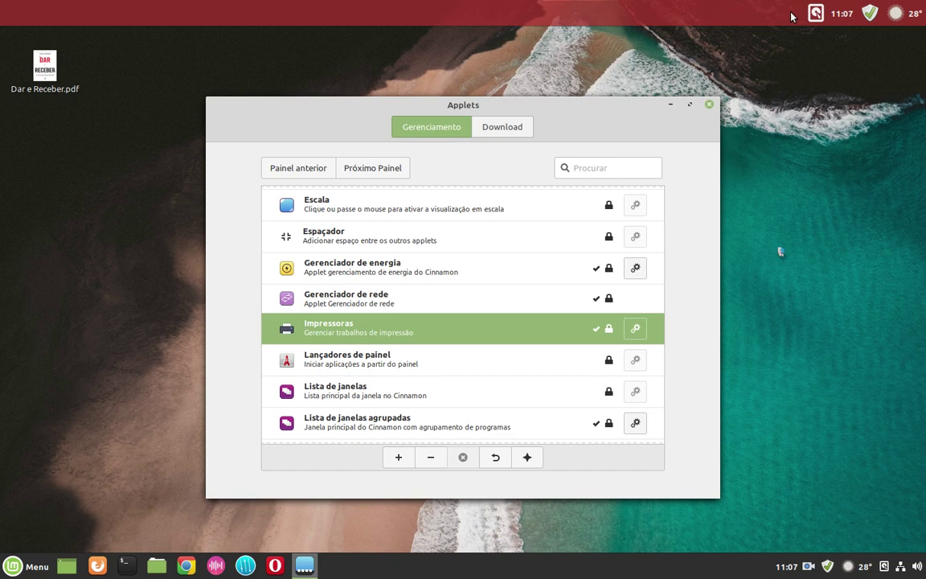
# Step: Add the Lista de janelas applet to the top panel
pyautogui.click(341, 361)
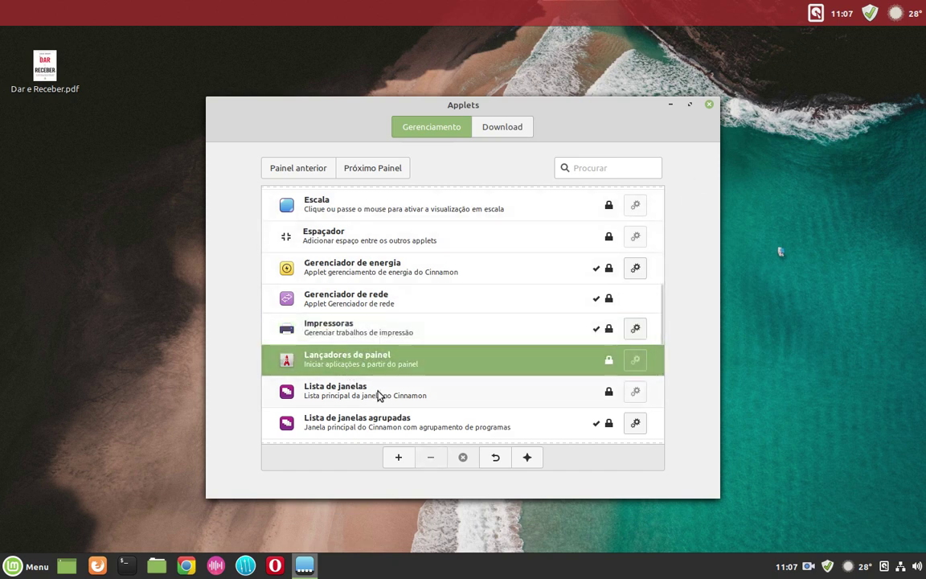
pyautogui.scroll(-1, 377, 384)
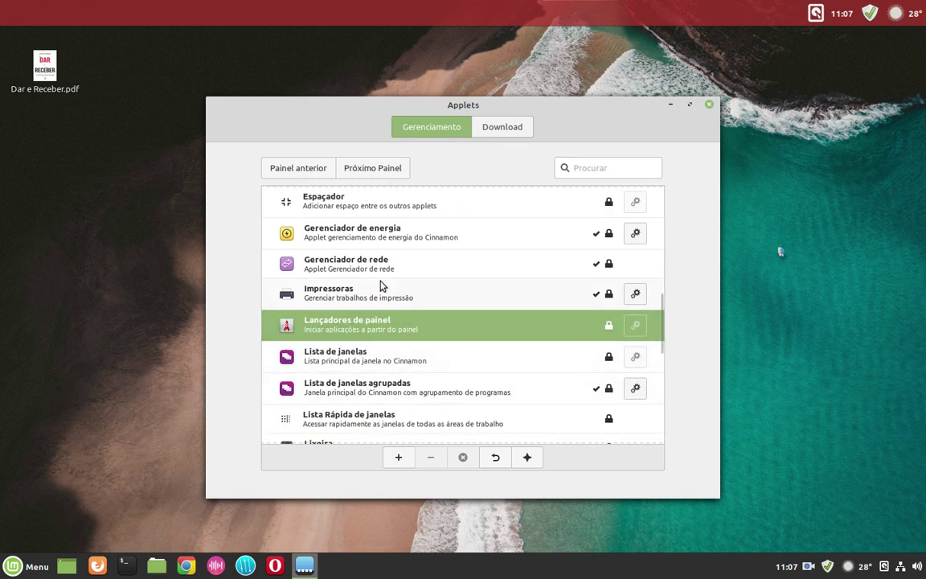
pyautogui.scroll(-1, 383, 333)
pyautogui.click(373, 326)
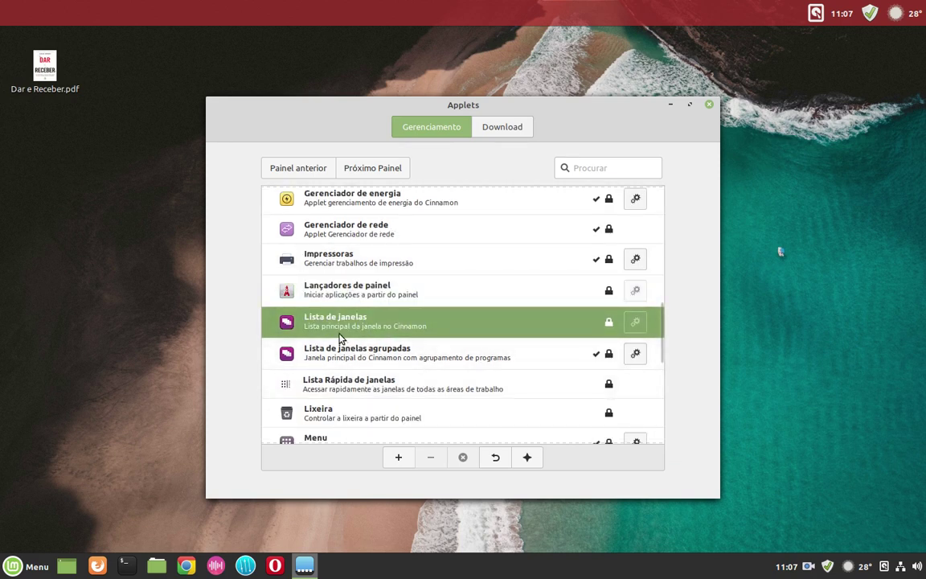
pyautogui.click(398, 457)
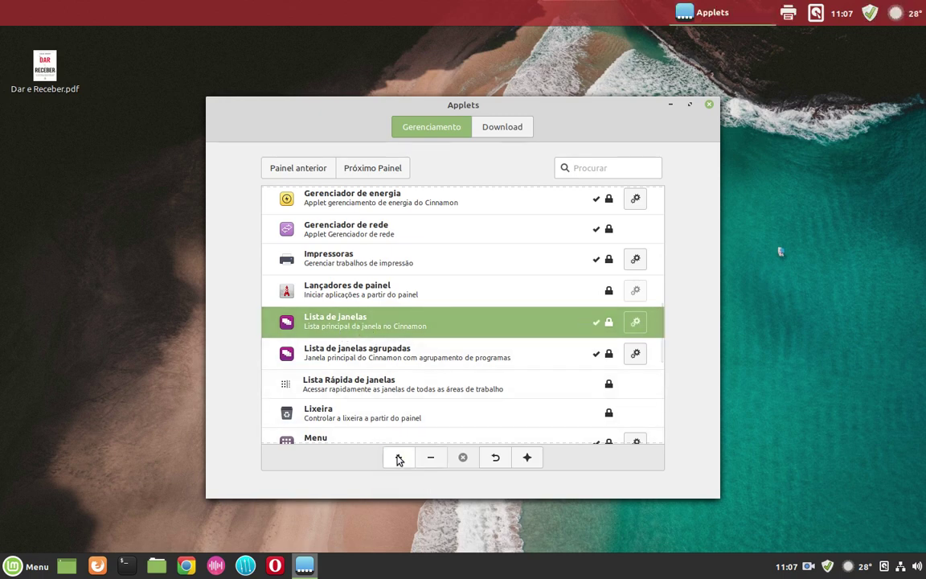
# Step: Test the top panel's window list by repeatedly minimizing and restoring the Applets window, leaving it open
pyautogui.click(711, 13)
pyautogui.click(735, 13)
pyautogui.click(736, 14)
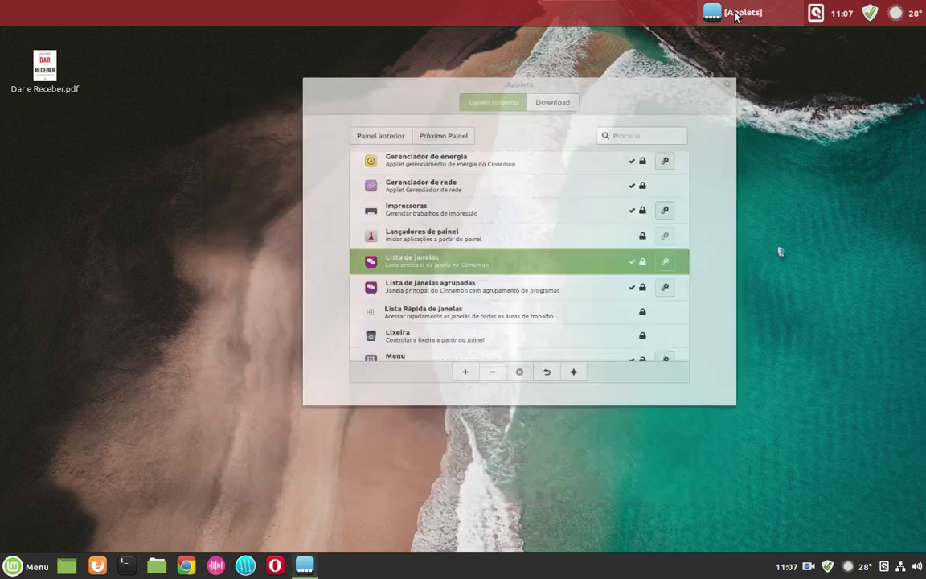
pyautogui.click(736, 13)
pyautogui.click(735, 14)
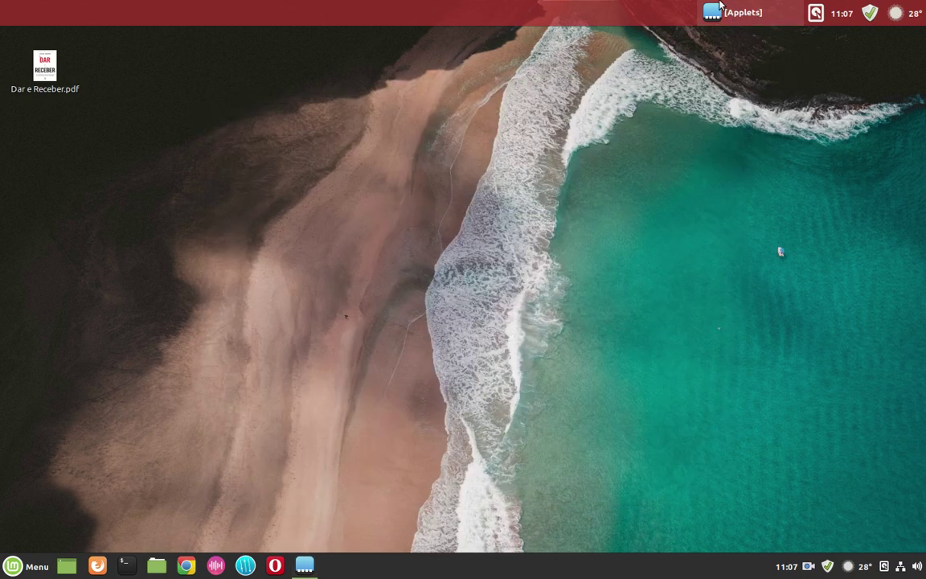
pyautogui.click(735, 13)
pyautogui.click(735, 13)
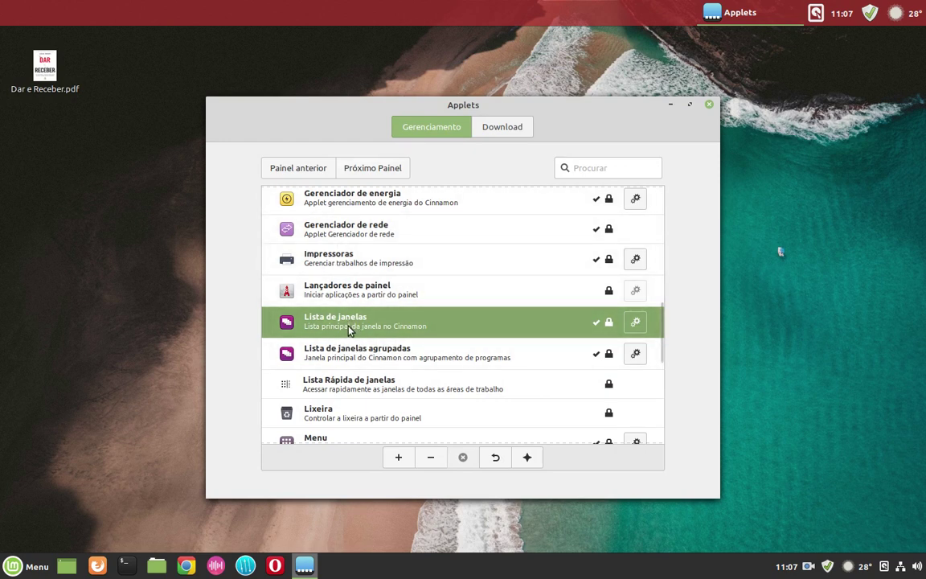
# Step: Add the Menu applet, Cinnamon's main menu, to the top panel
pyautogui.click(353, 361)
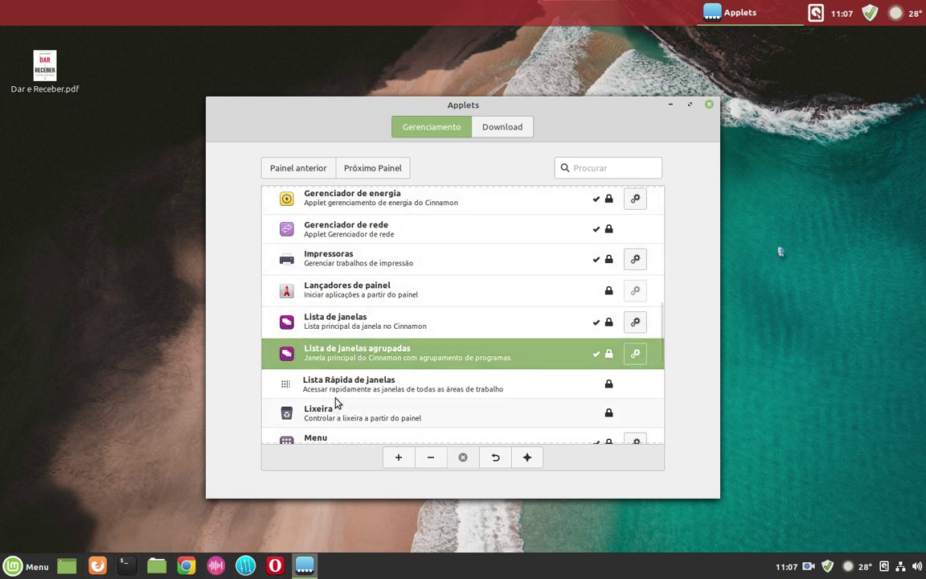
pyautogui.click(359, 389)
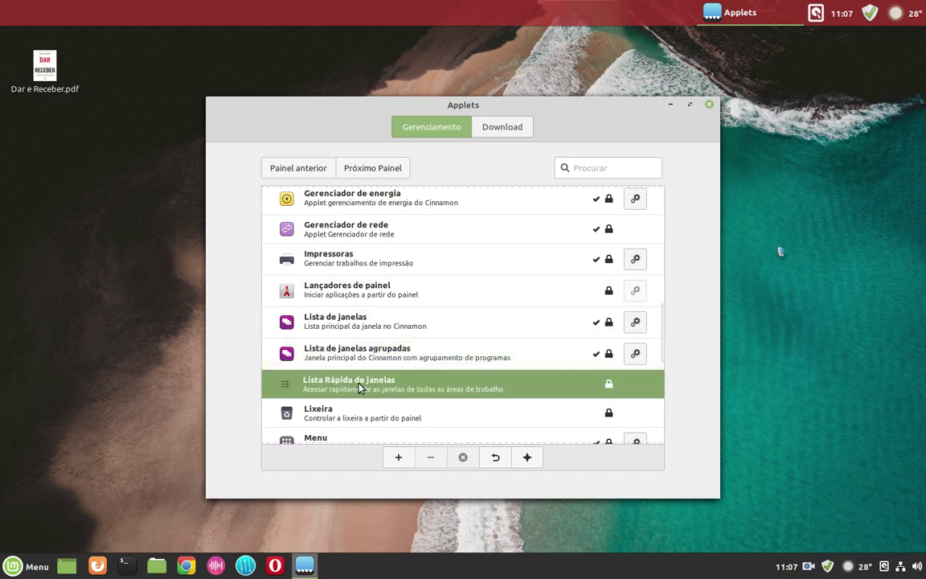
pyautogui.scroll(-1, 362, 392)
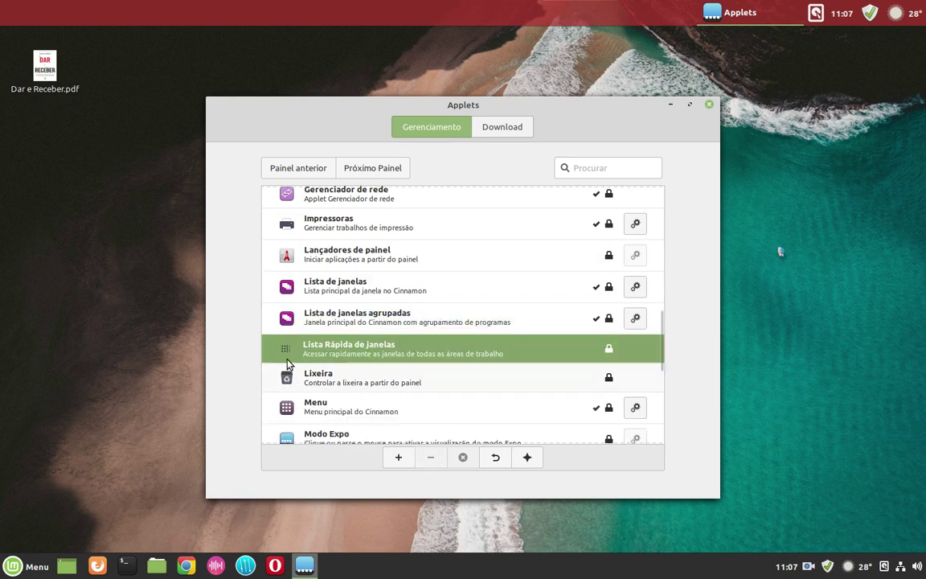
pyautogui.click(291, 379)
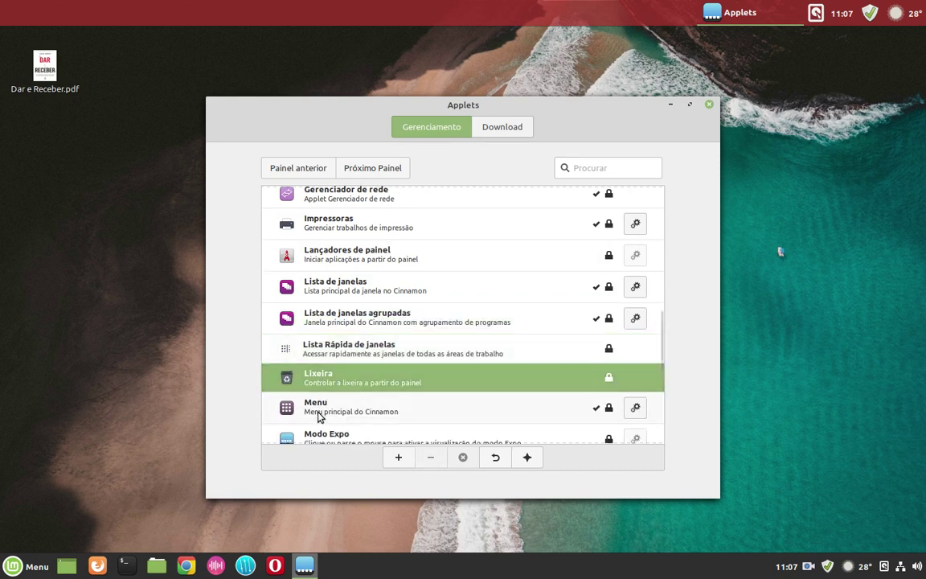
pyautogui.click(297, 411)
pyautogui.scroll(-2, 316, 411)
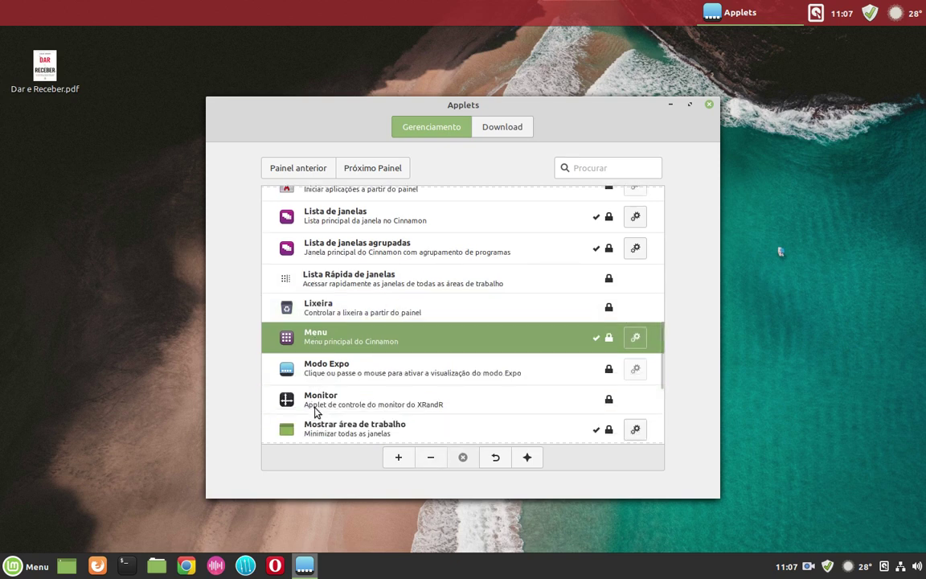
pyautogui.click(399, 458)
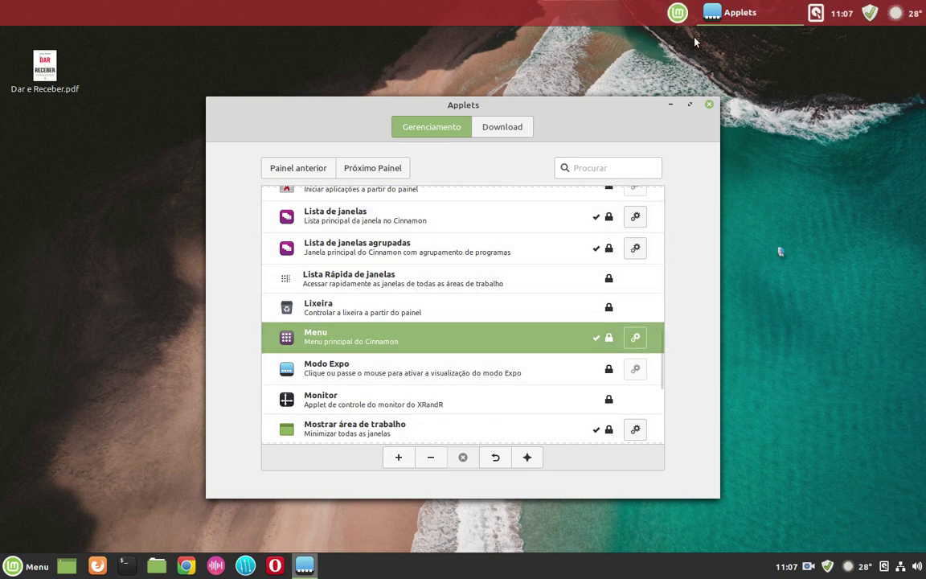
# Step: Add the Mostrar área de trabalho applet to the top panel
pyautogui.scroll(-2, 364, 373)
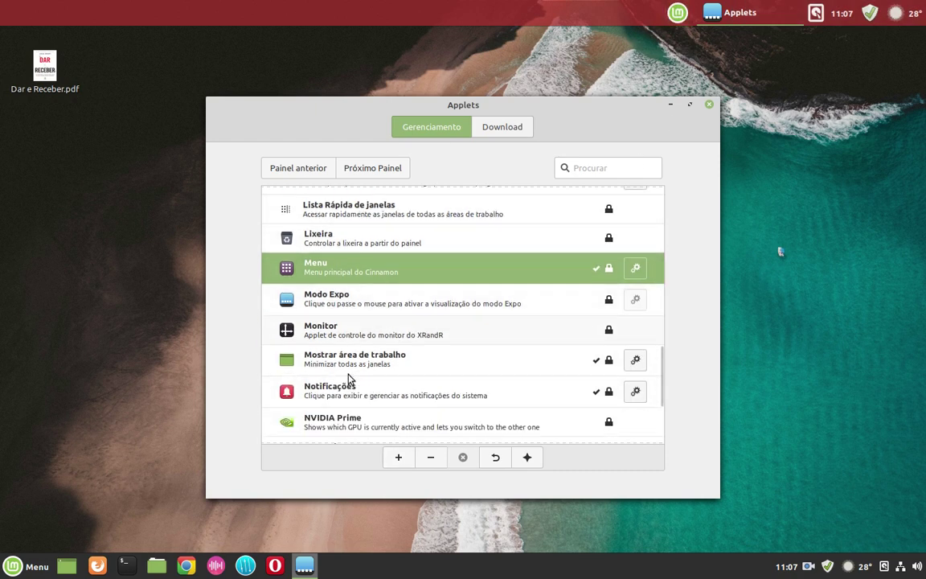
pyautogui.click(352, 368)
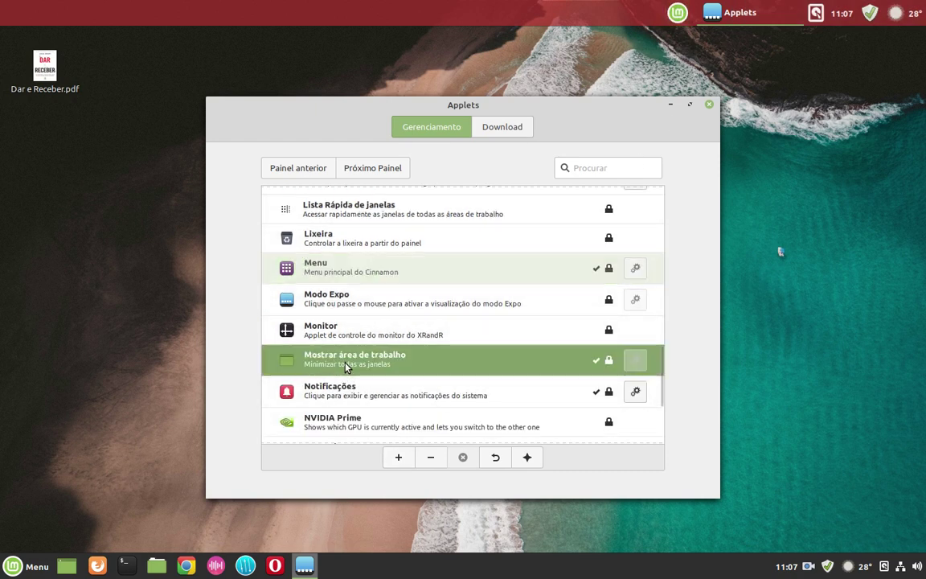
pyautogui.click(384, 454)
# Step: Check whether the Notificações, Som, Teclado, Teclado virtual and Área de notificação applets can be added to the top panel
pyautogui.scroll(-3, 354, 355)
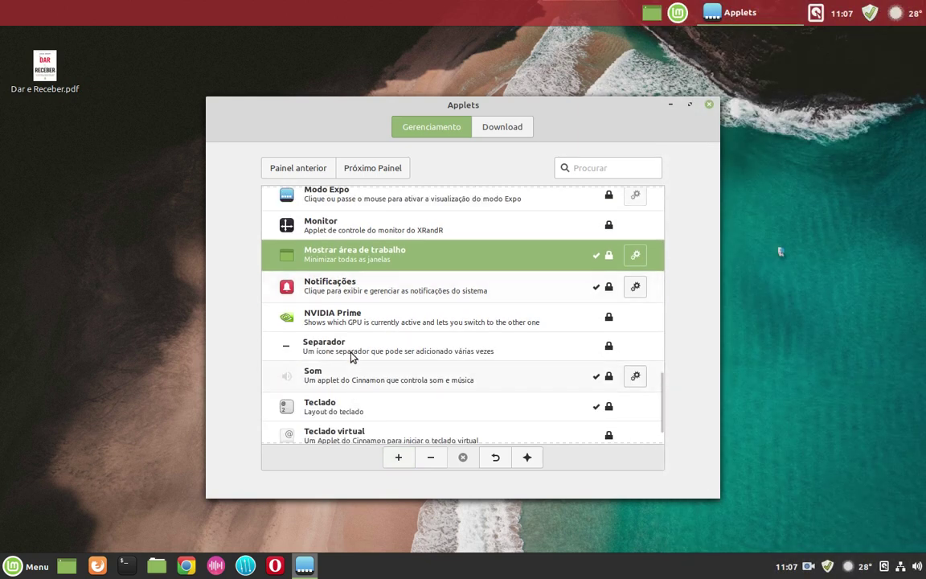
pyautogui.click(355, 286)
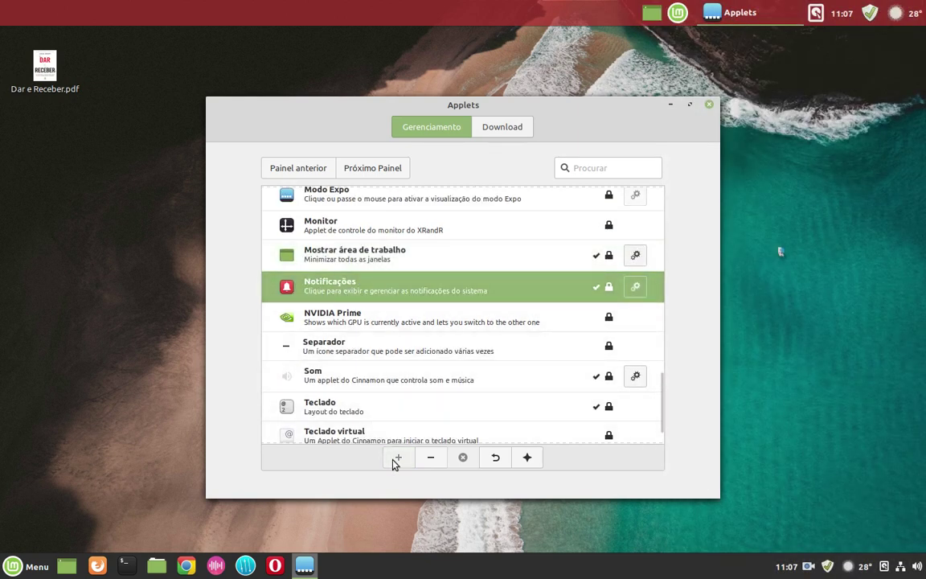
pyautogui.click(346, 378)
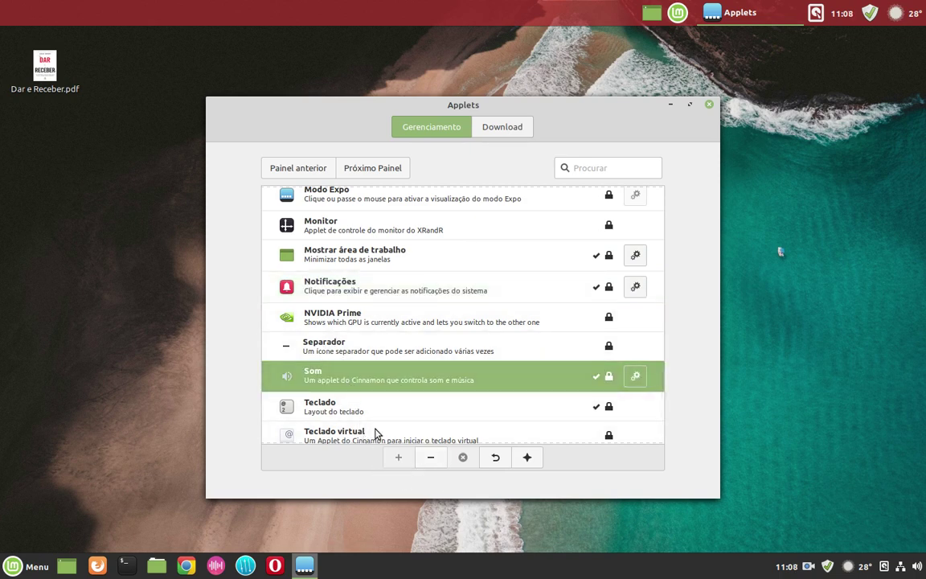
pyautogui.scroll(-1, 375, 434)
pyautogui.click(362, 377)
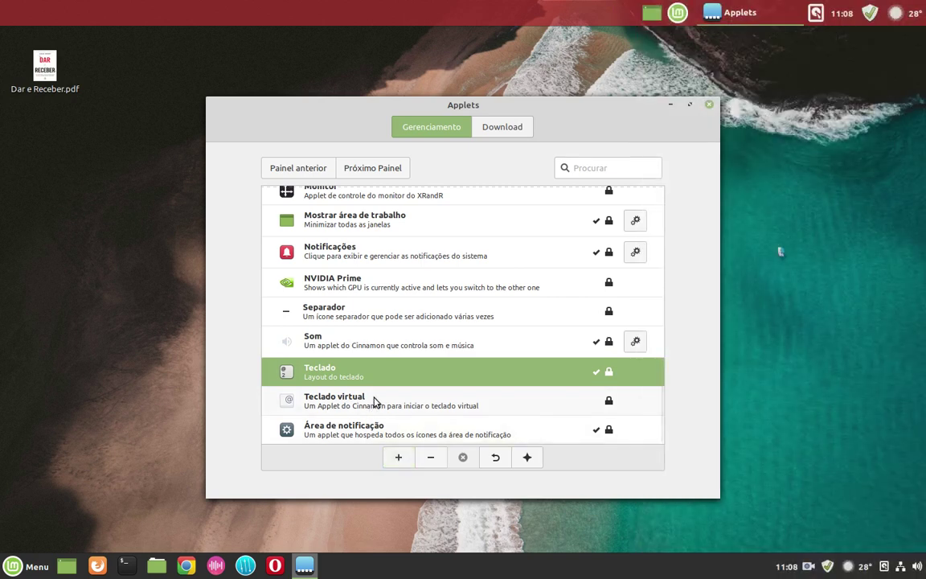
pyautogui.click(378, 396)
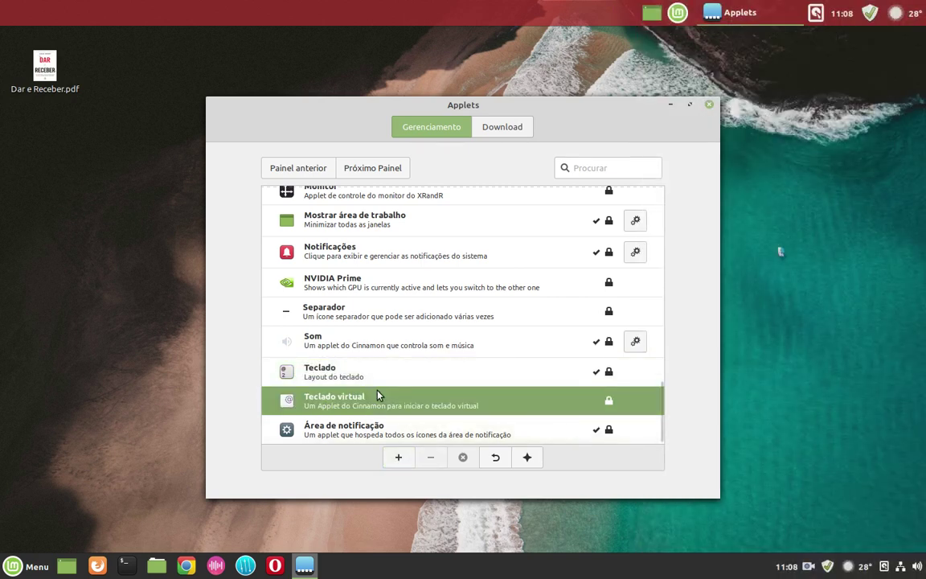
pyautogui.click(368, 434)
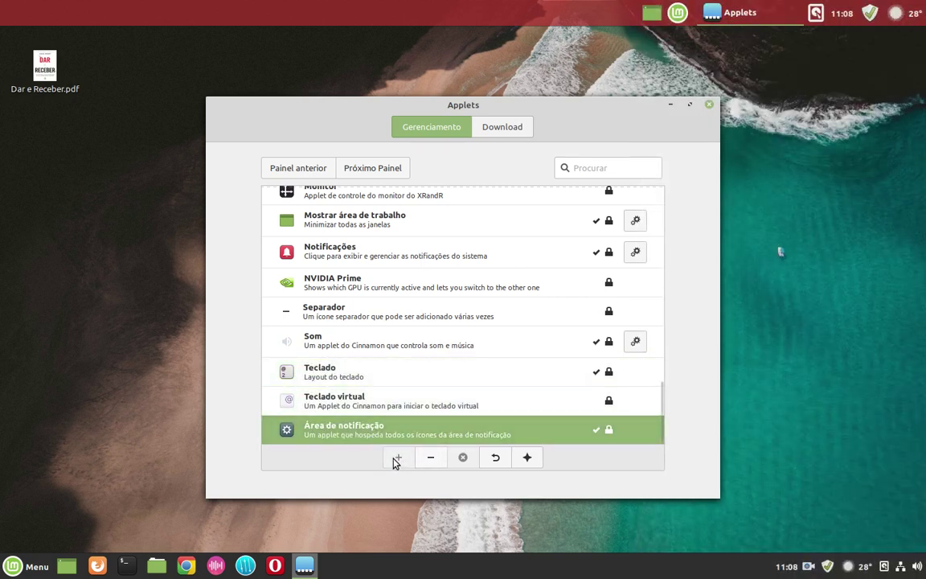
# Step: Add the Lista Rápida de janelas applet to the top panel and remove it again
pyautogui.scroll(2, 497, 381)
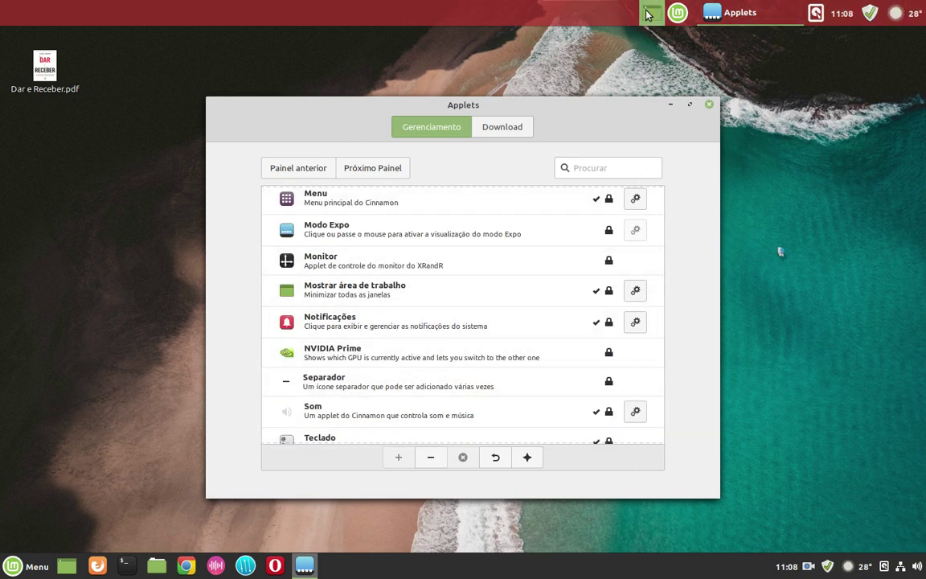
pyautogui.scroll(2, 397, 365)
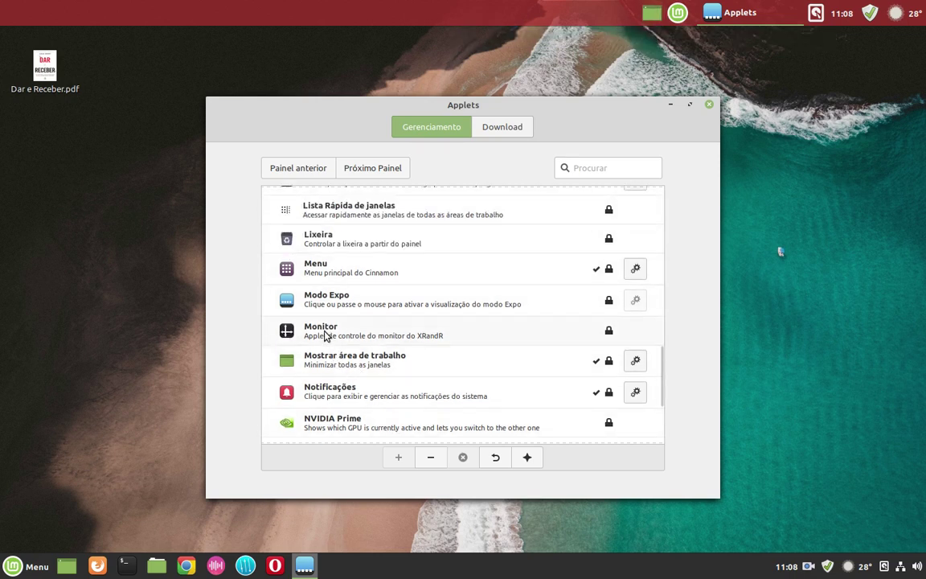
pyautogui.scroll(2, 325, 331)
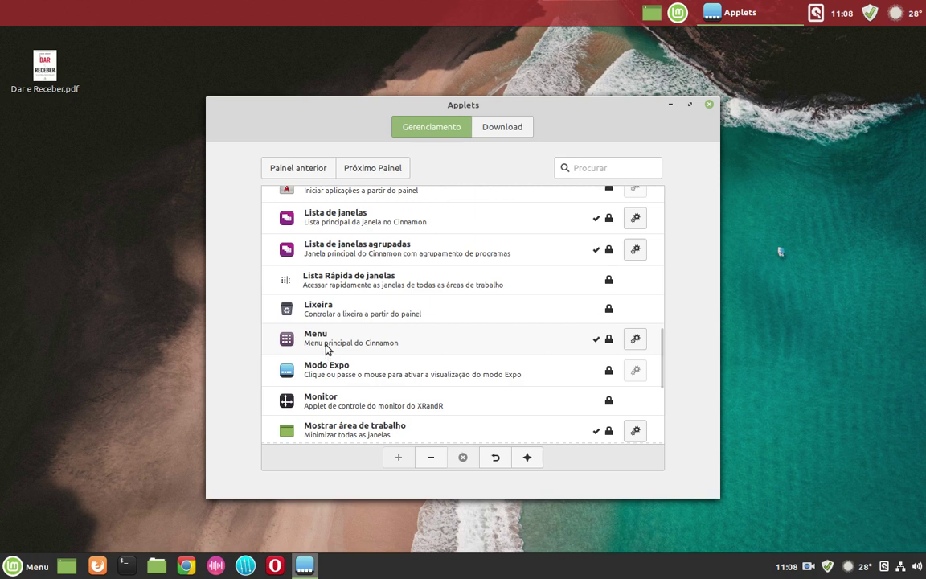
pyautogui.click(318, 318)
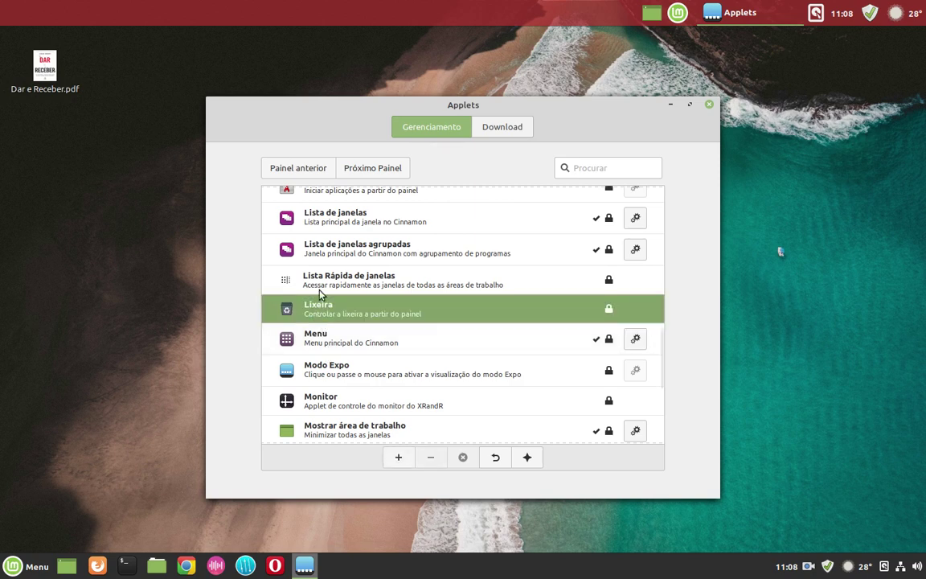
pyautogui.click(323, 285)
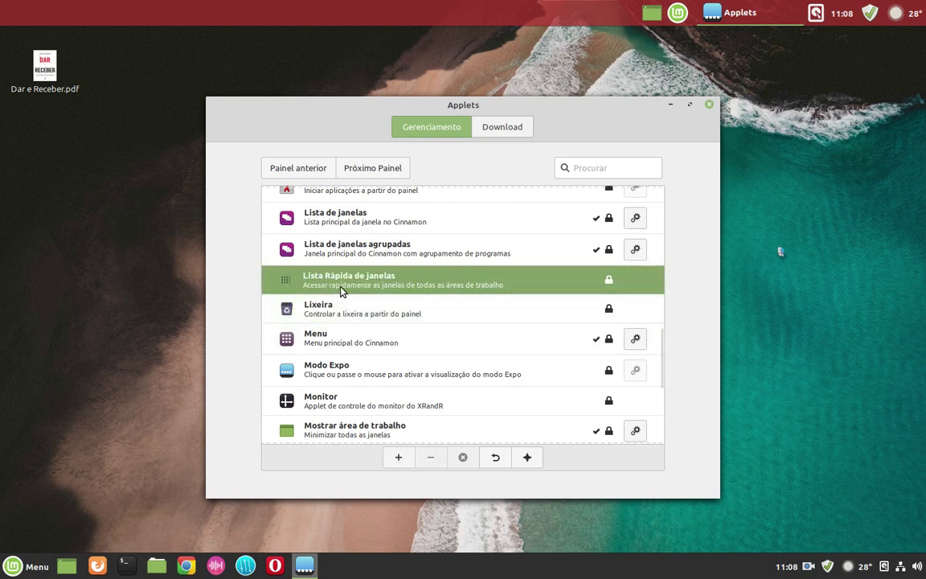
pyautogui.click(394, 457)
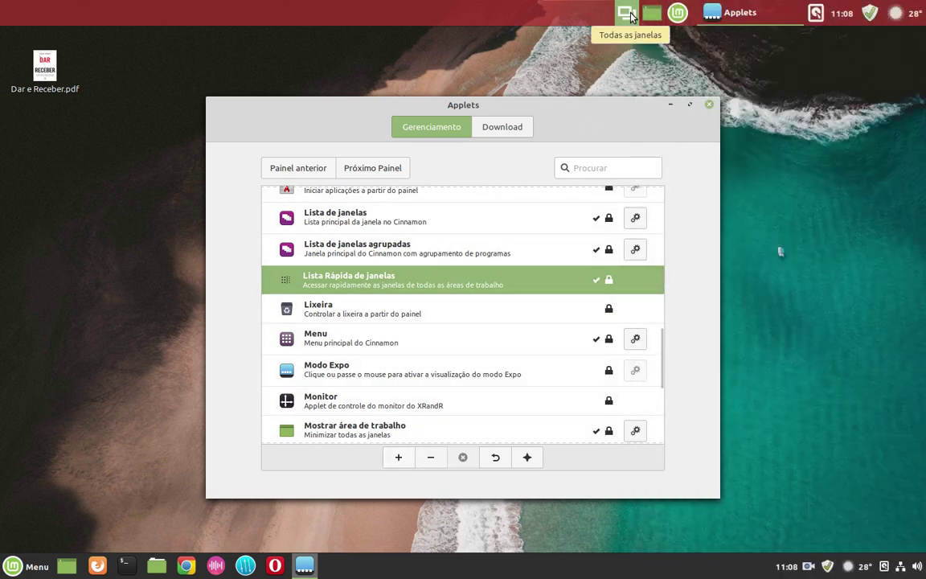
pyautogui.click(430, 457)
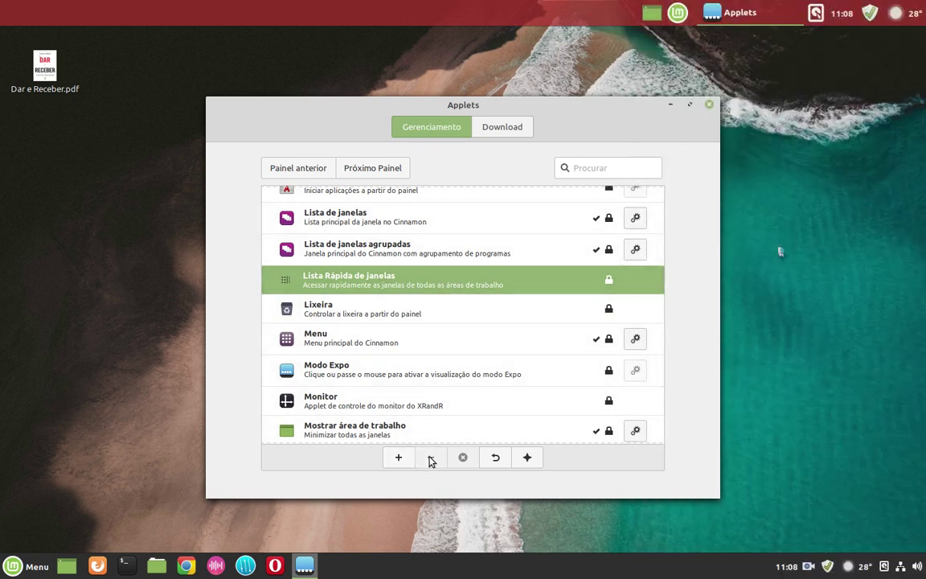
# Step: Add the Lançadores de painel applet to the top panel and close the applets window
pyautogui.click(296, 251)
pyautogui.scroll(1, 336, 388)
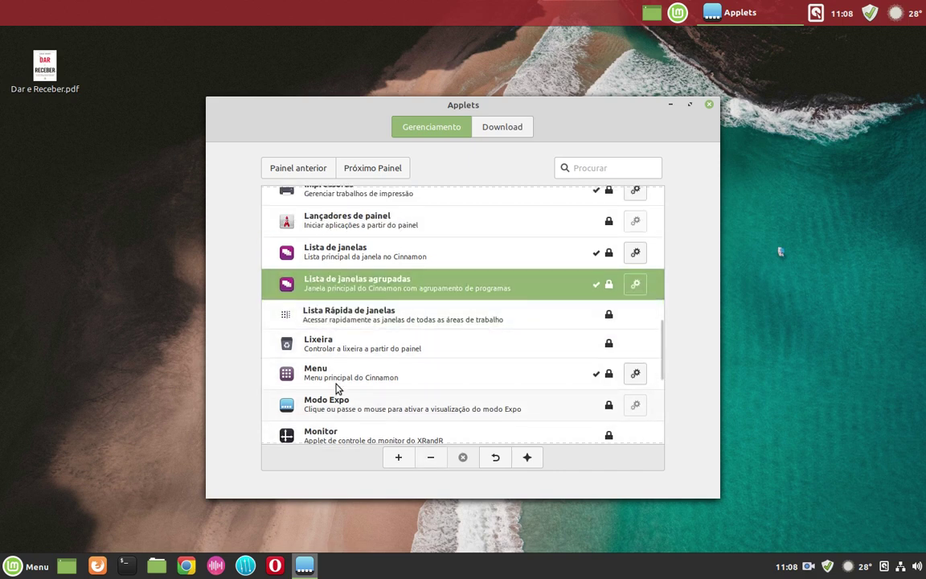
pyautogui.click(313, 251)
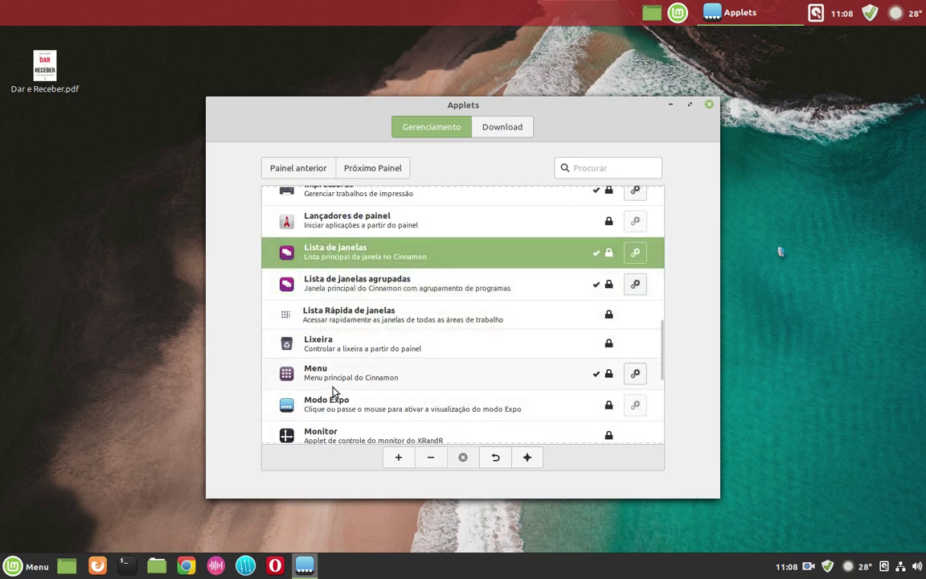
pyautogui.scroll(3, 333, 391)
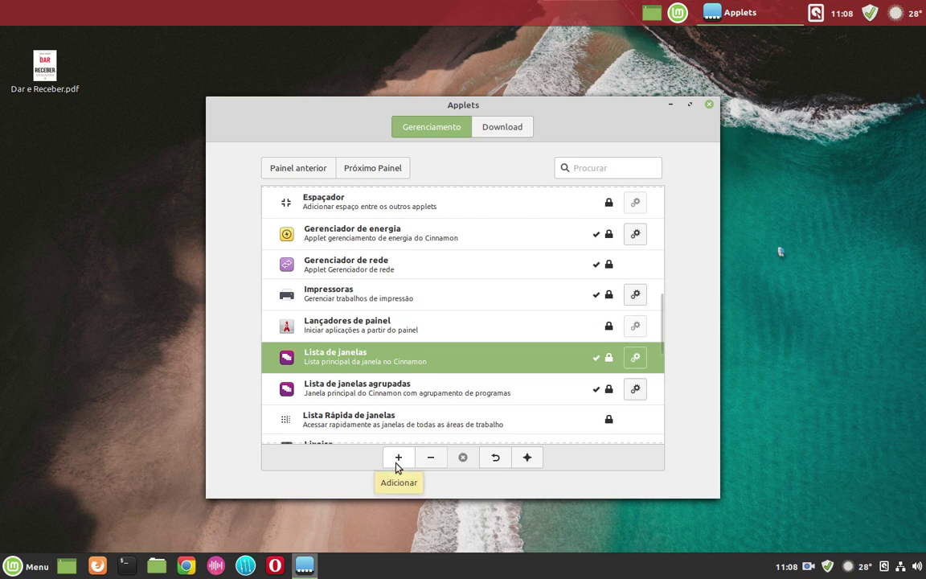
pyautogui.click(357, 328)
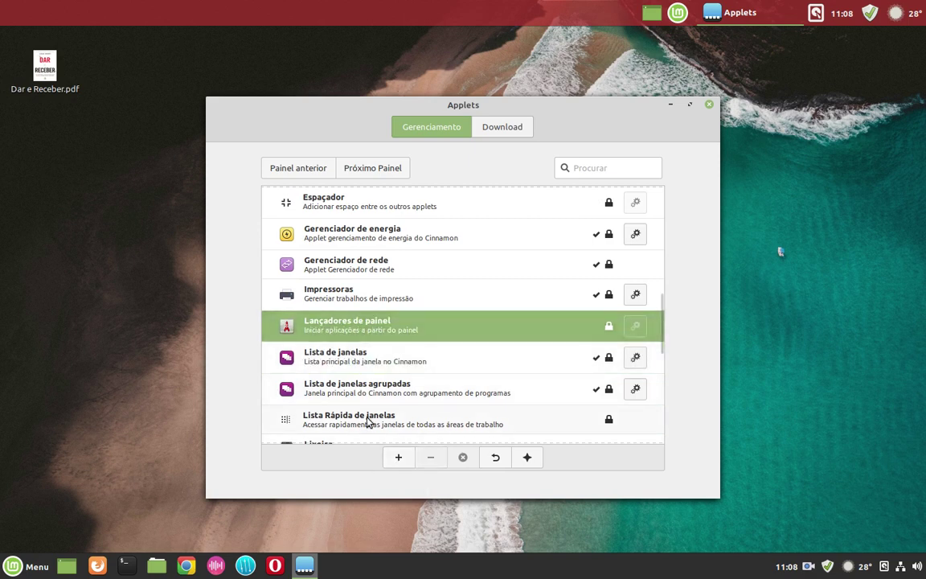
pyautogui.click(398, 459)
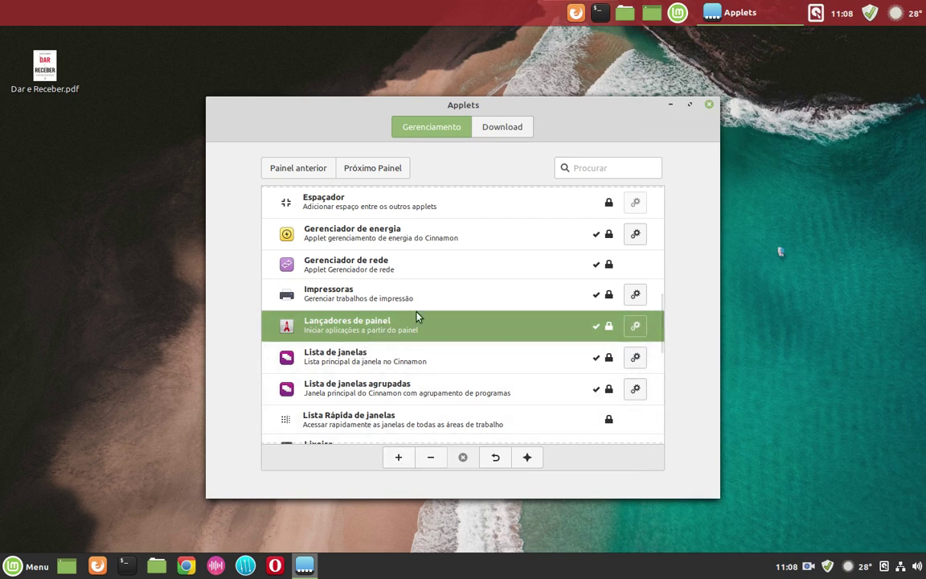
pyautogui.click(709, 106)
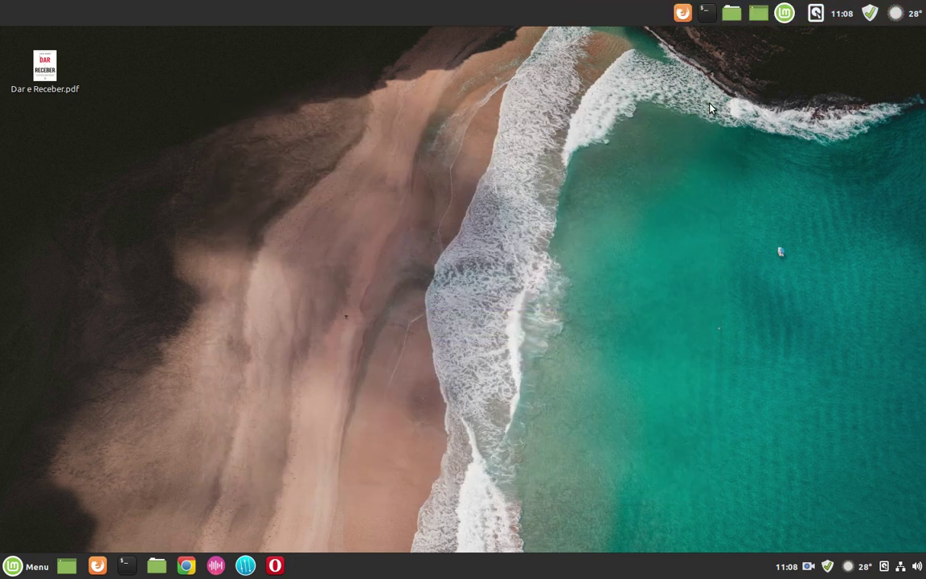
# Step: In panel edit mode, arrange the Menu, show desktop and panel launchers applets, in that order, at the left end of the top panel
pyautogui.rightClick(530, 14)
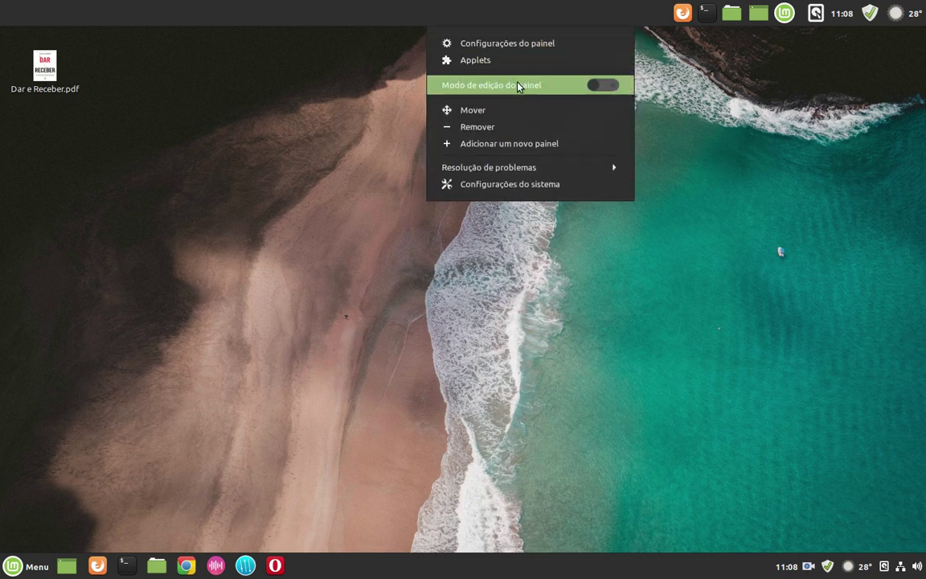
pyautogui.click(595, 86)
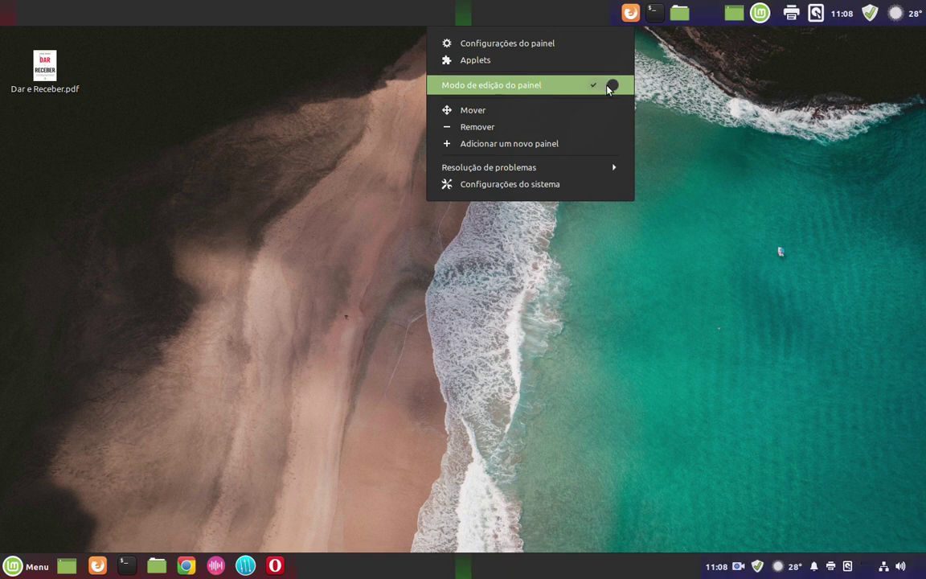
pyautogui.press('Escape')
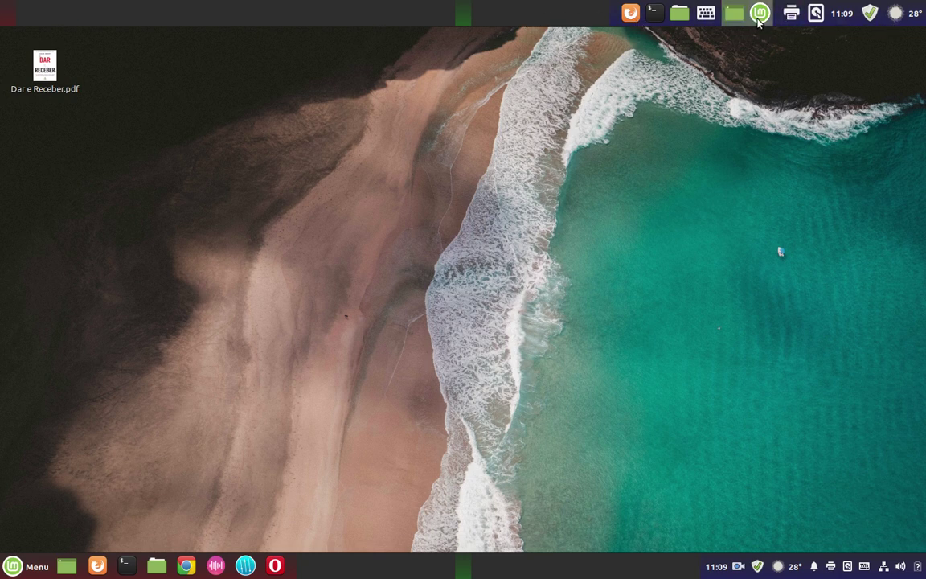
pyautogui.moveTo(759, 13); pyautogui.dragTo(18, 14)
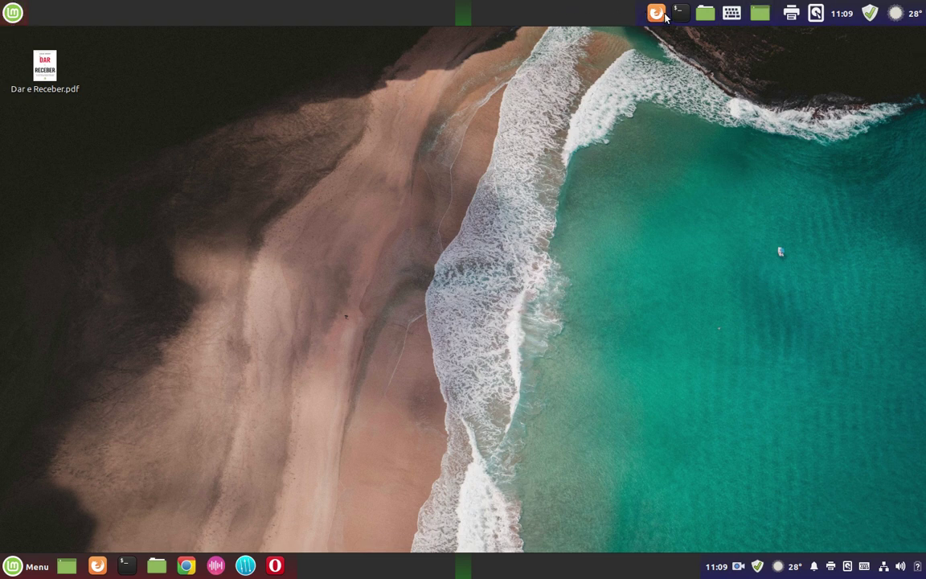
pyautogui.moveTo(664, 15); pyautogui.dragTo(10, 14)
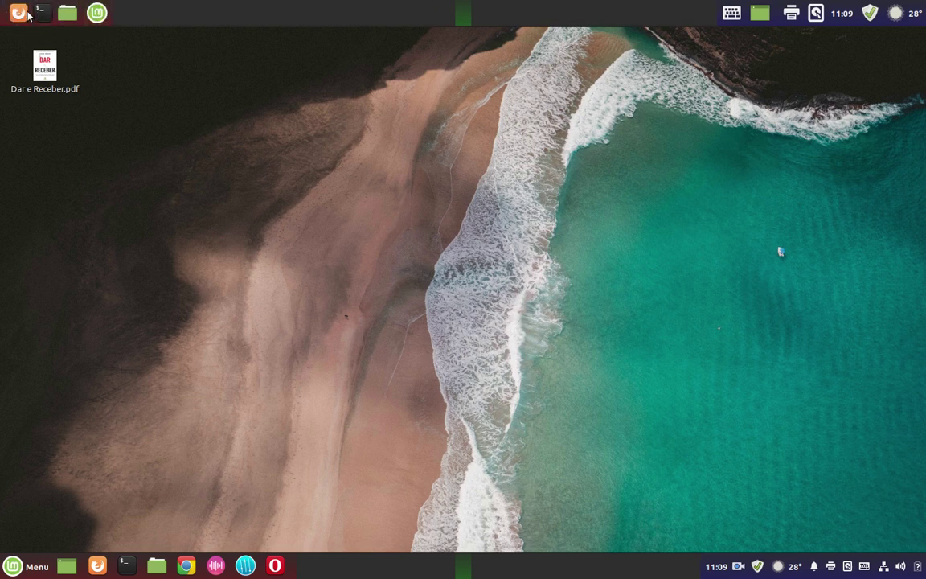
pyautogui.moveTo(93, 12); pyautogui.dragTo(5, 14)
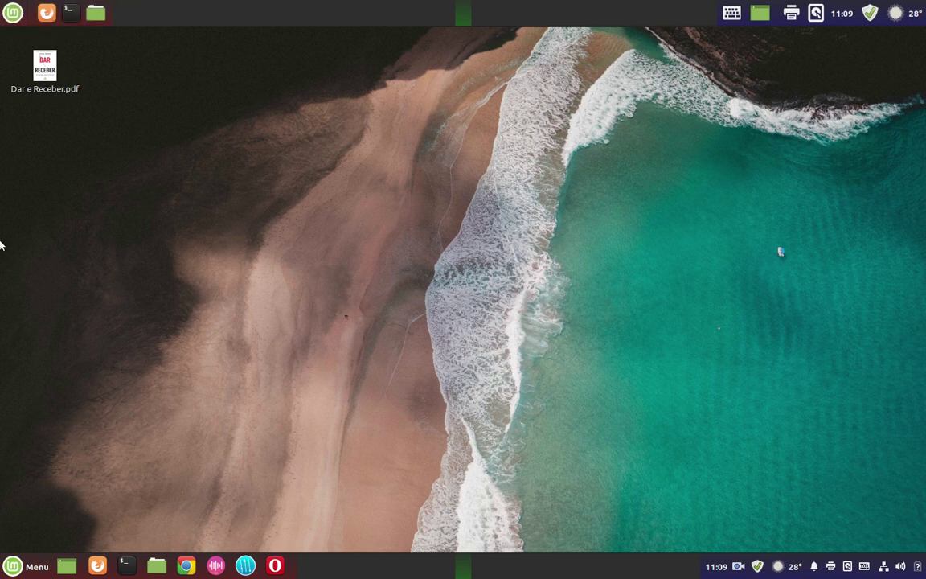
pyautogui.moveTo(760, 13); pyautogui.dragTo(41, 12)
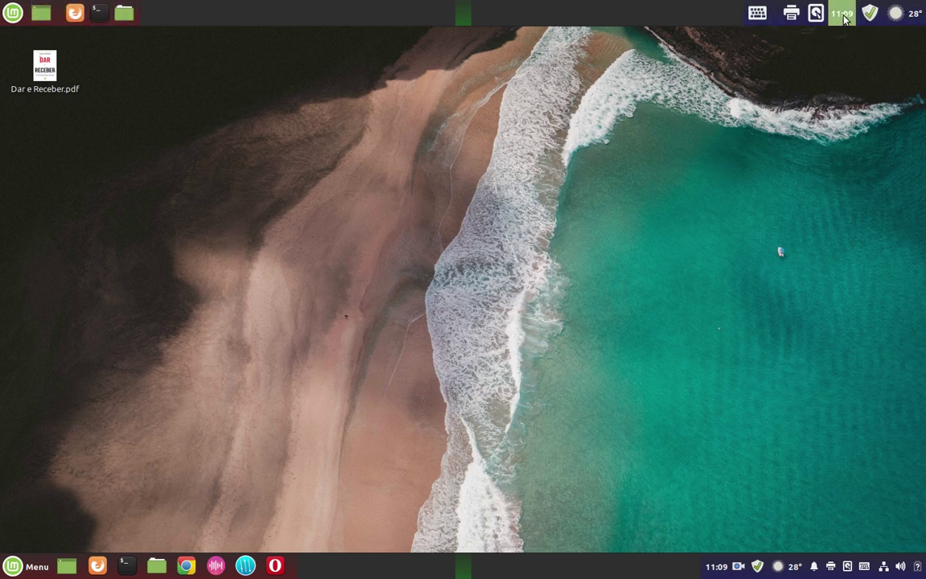
# Step: Move the clock to the right end of the top panel and place the removable drives and printer applets just before it
pyautogui.moveTo(843, 18); pyautogui.dragTo(916, 13)
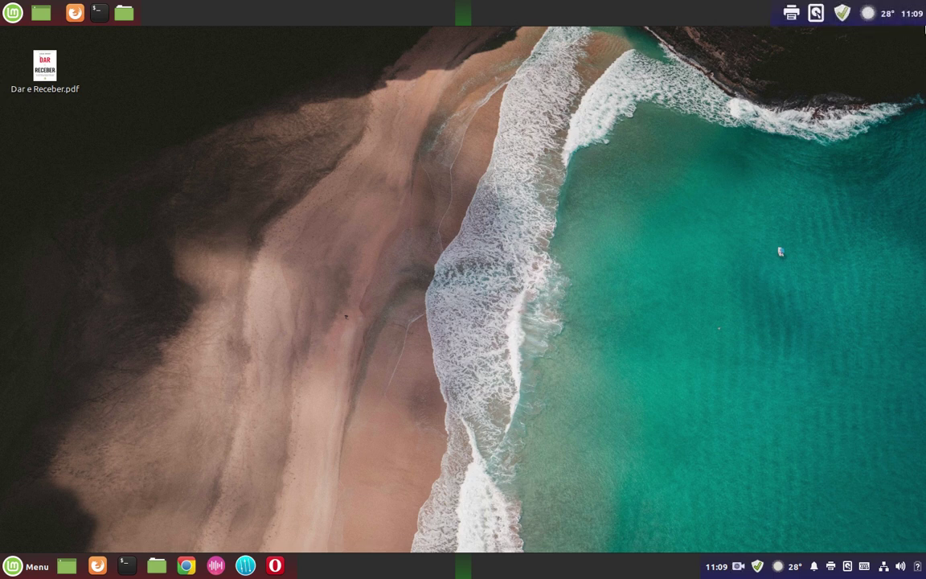
pyautogui.click(841, 13)
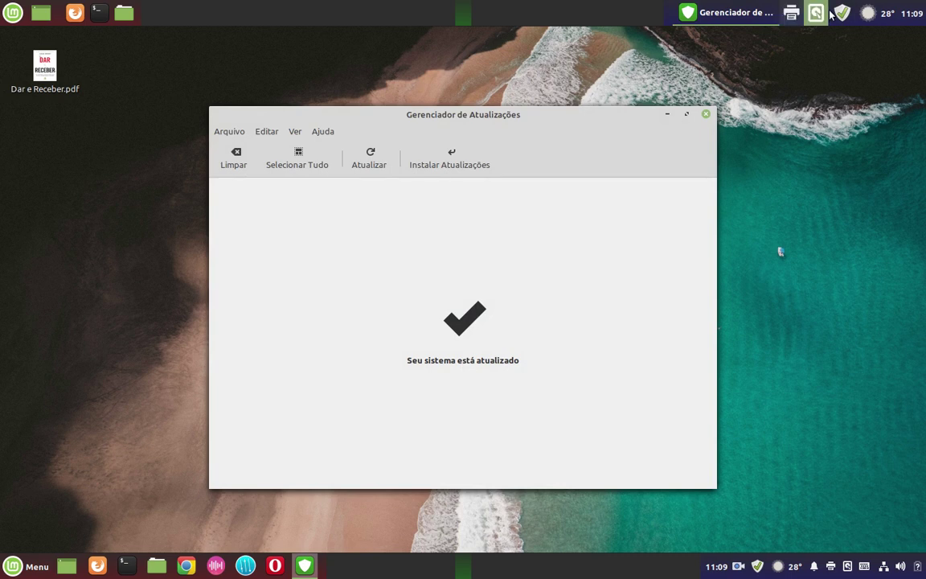
pyautogui.click(706, 115)
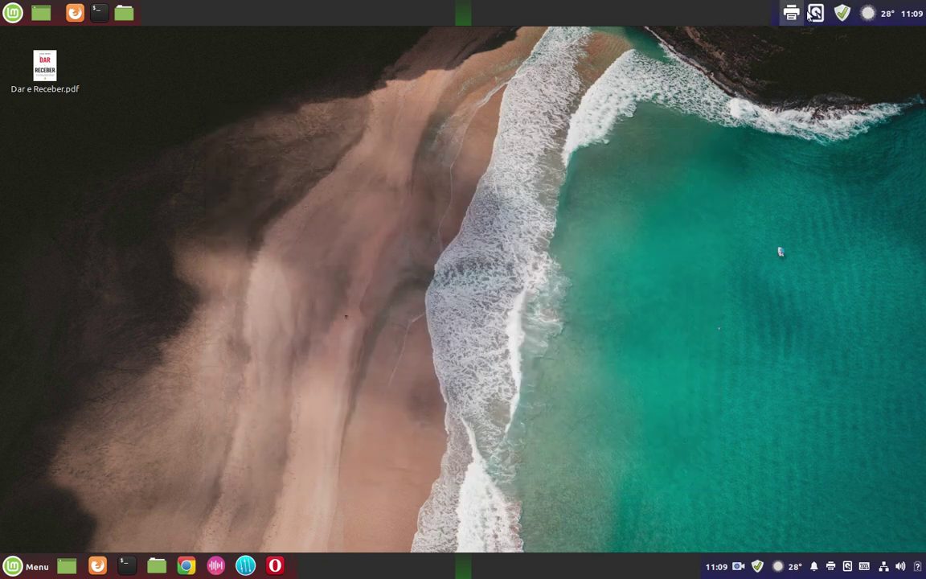
pyautogui.click(841, 13)
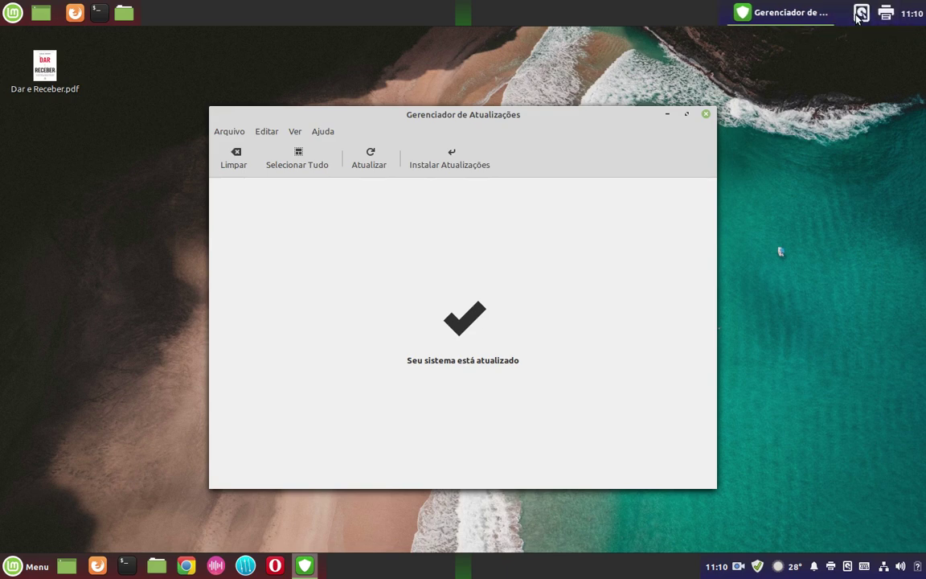
pyautogui.click(798, 15)
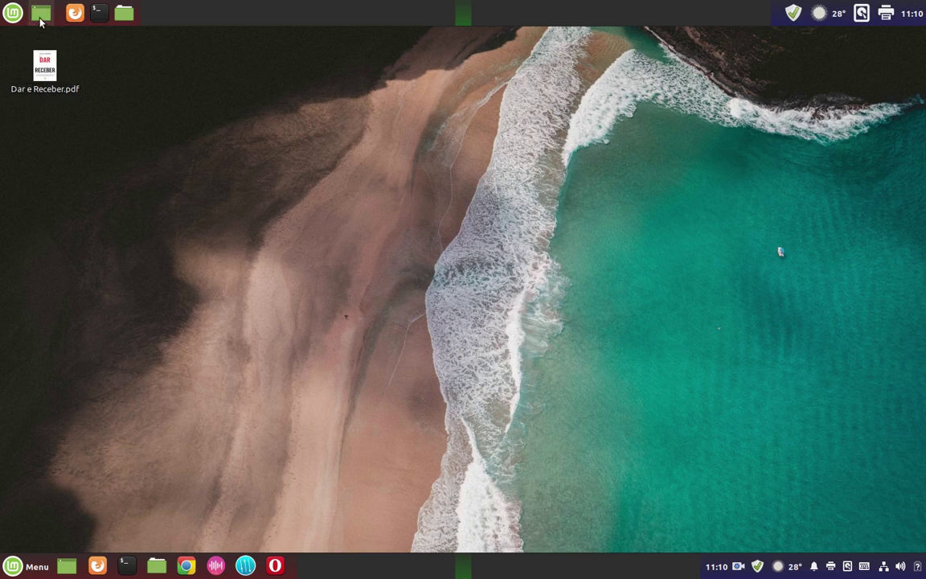
# Step: Turn off panel edit mode from the top panel
pyautogui.rightClick(562, 6)
pyautogui.click(572, 87)
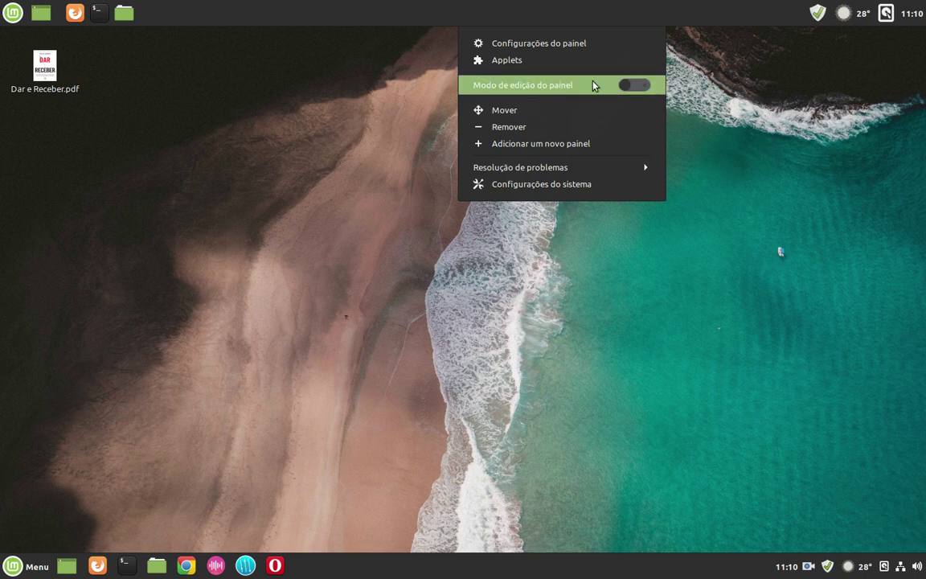
pyautogui.click(355, 128)
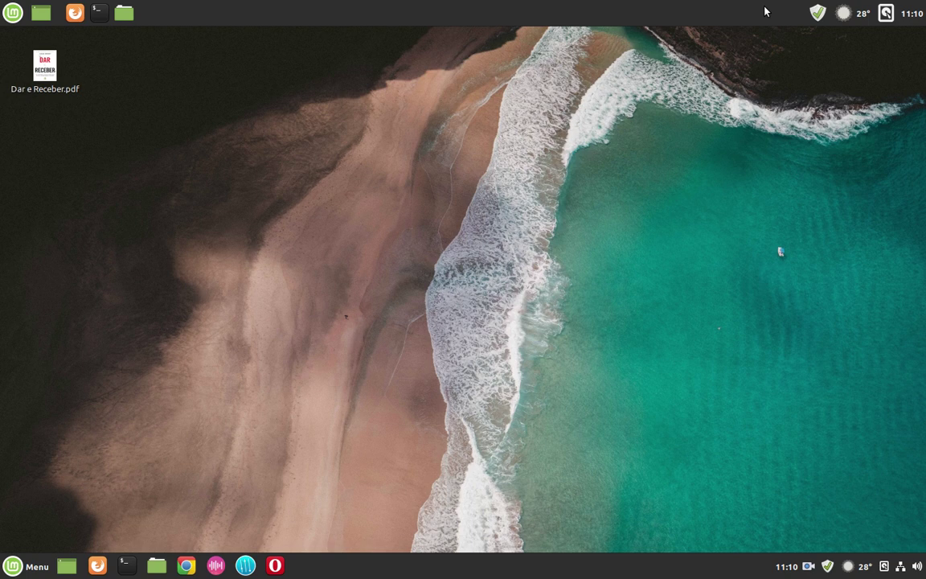
# Step: Move the clock to the right end of the bottom panel in panel edit mode, leaving the mode once it is placed
pyautogui.rightClick(689, 551)
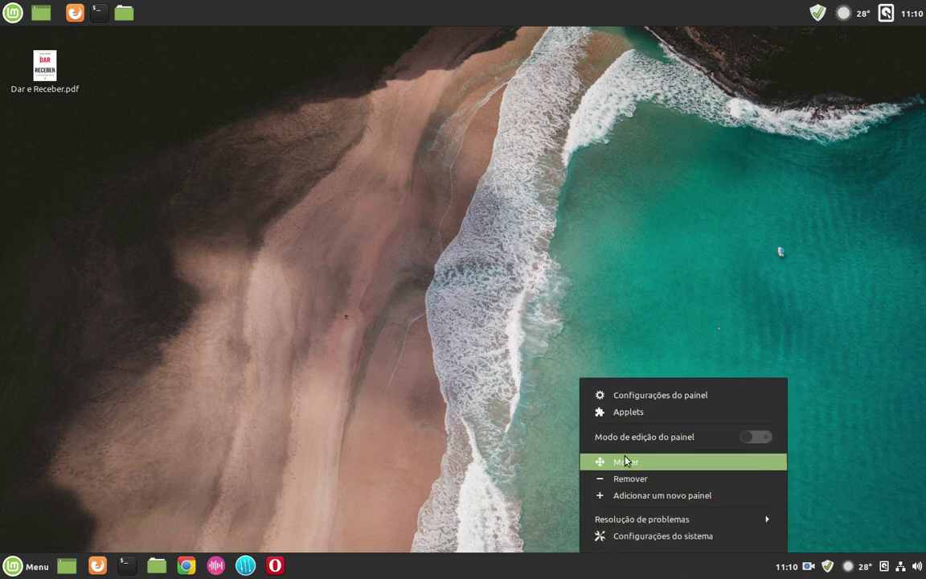
pyautogui.click(762, 436)
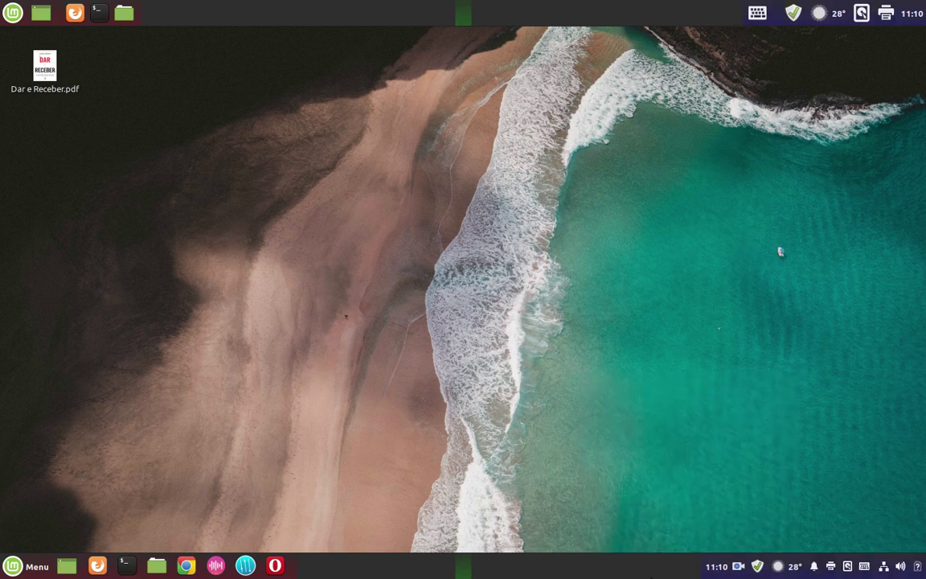
pyautogui.moveTo(717, 568); pyautogui.dragTo(924, 567)
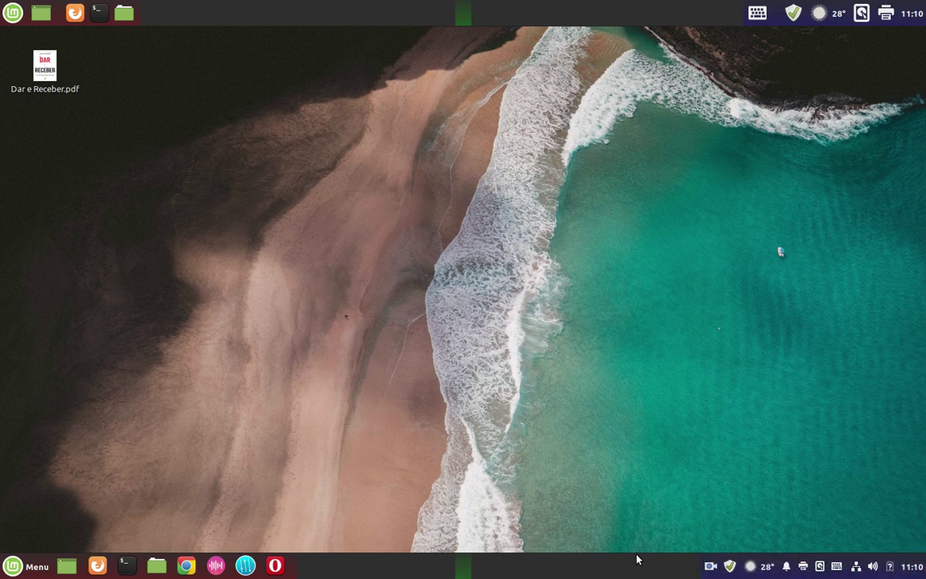
pyautogui.rightClick(606, 569)
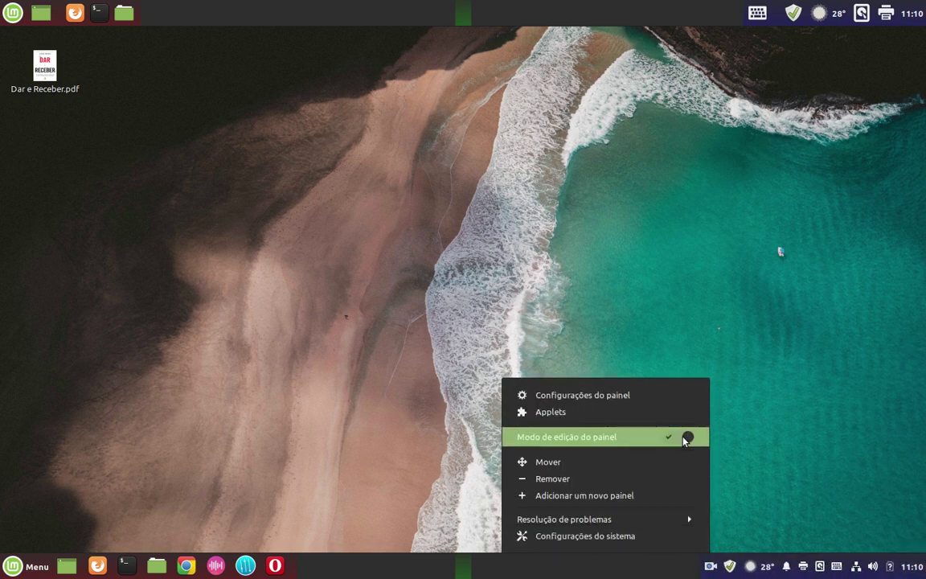
pyautogui.click(682, 438)
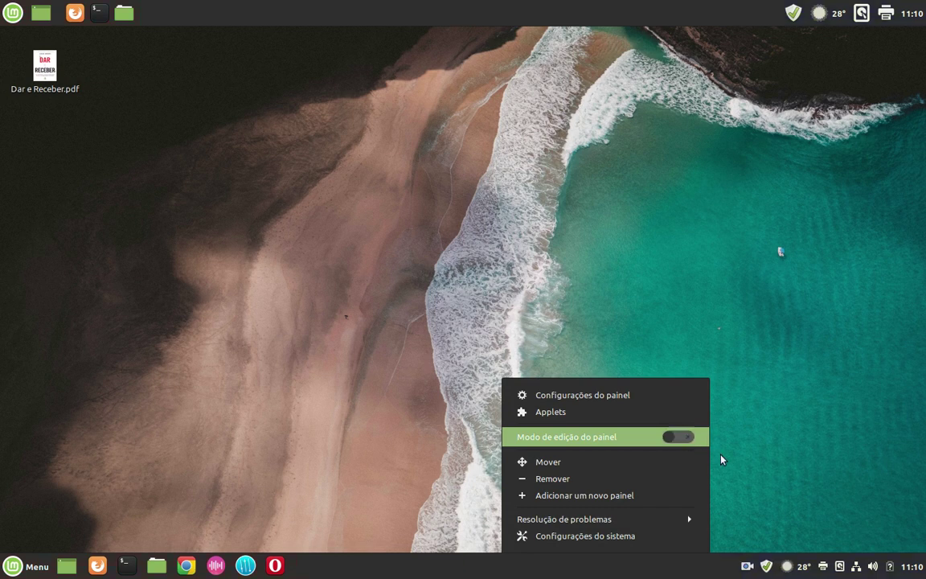
pyautogui.click(793, 103)
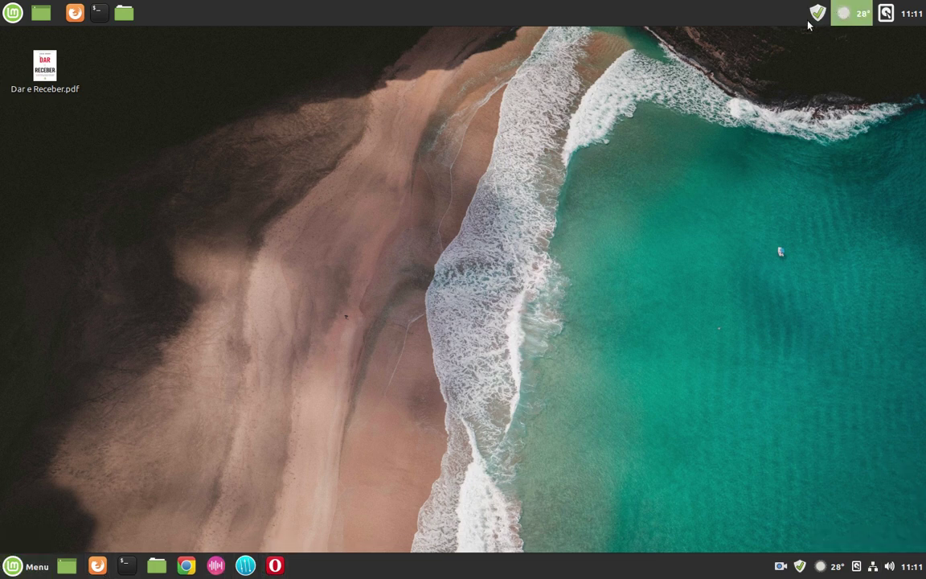
# Step: Open the top panel's settings and review its height and the appearance options of Zona Esquerda, Zona Central and Zona Direita
pyautogui.rightClick(686, 13)
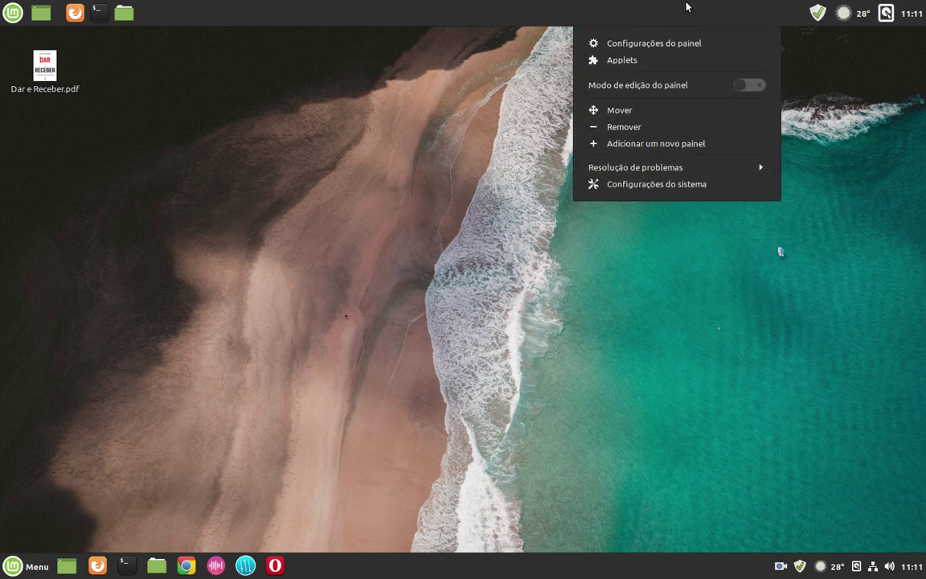
pyautogui.click(672, 44)
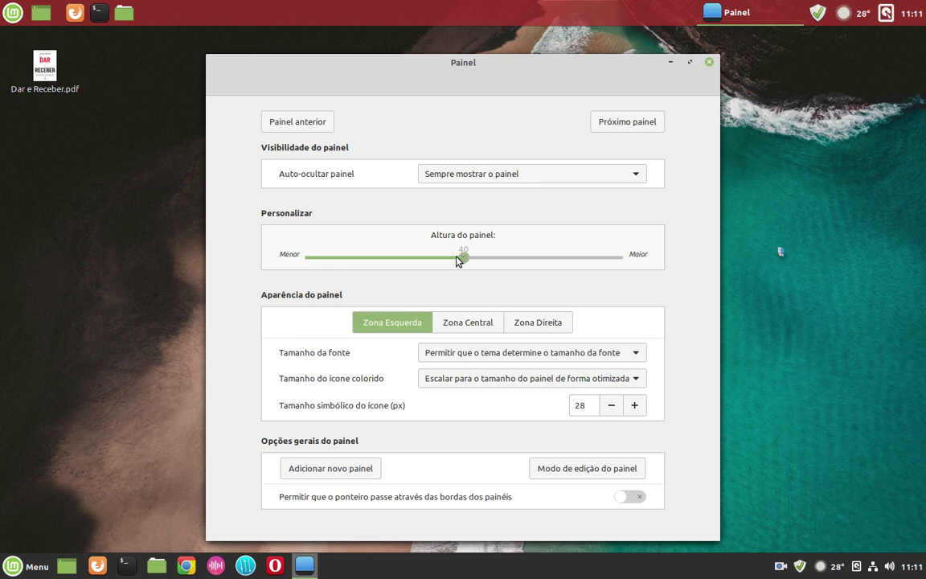
pyautogui.moveTo(458, 259)
pyautogui.mouseDown()
pyautogui.moveTo(351, 262)
pyautogui.moveTo(466, 262)
pyautogui.mouseUp()
pyautogui.click(469, 327)
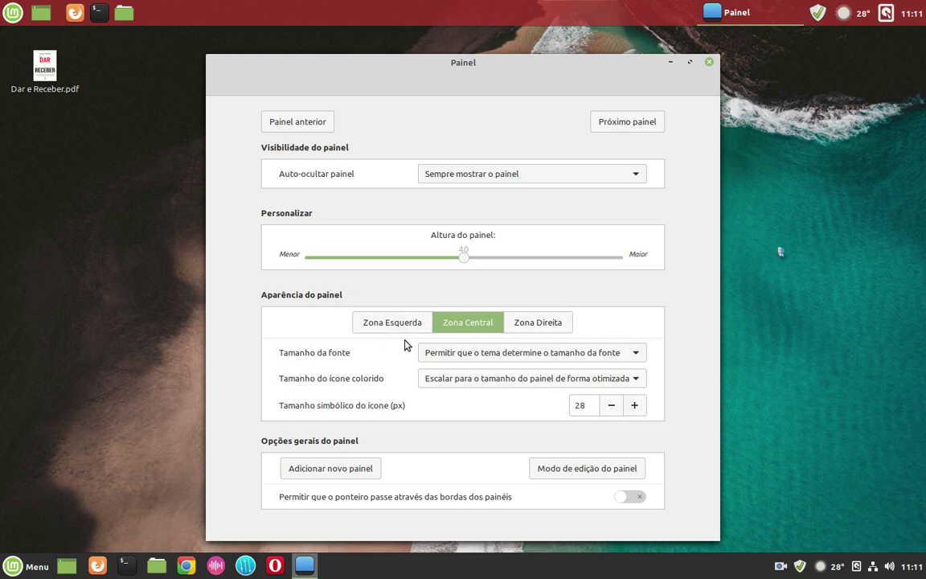
pyautogui.click(378, 326)
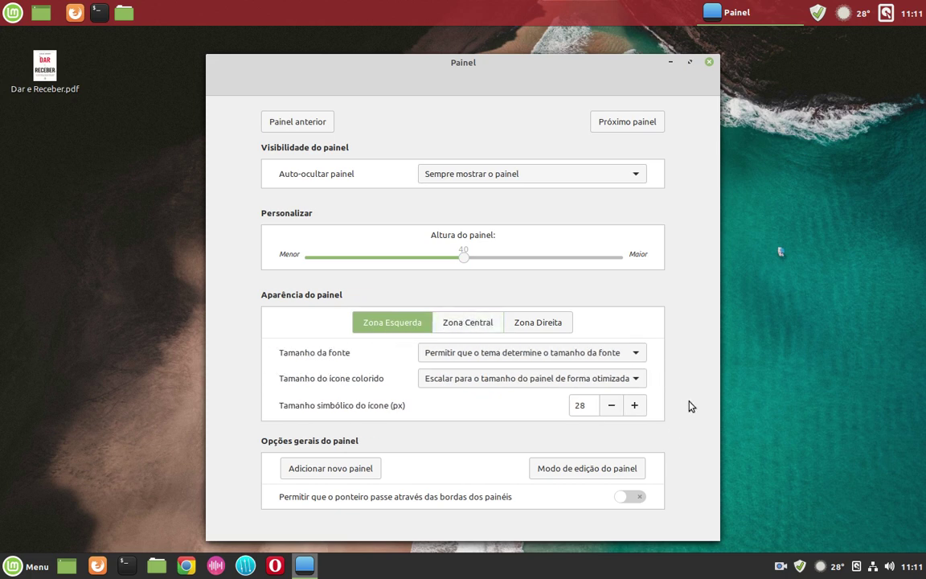
pyautogui.click(481, 322)
pyautogui.click(533, 323)
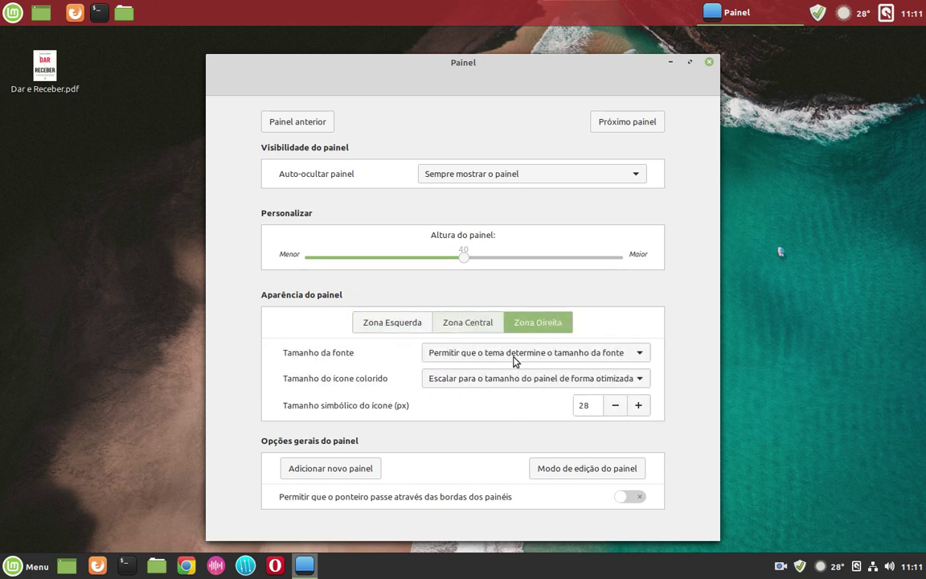
# Step: Try a symbolic icon size of 24 px for the top panel's Zona Central
pyautogui.click(482, 325)
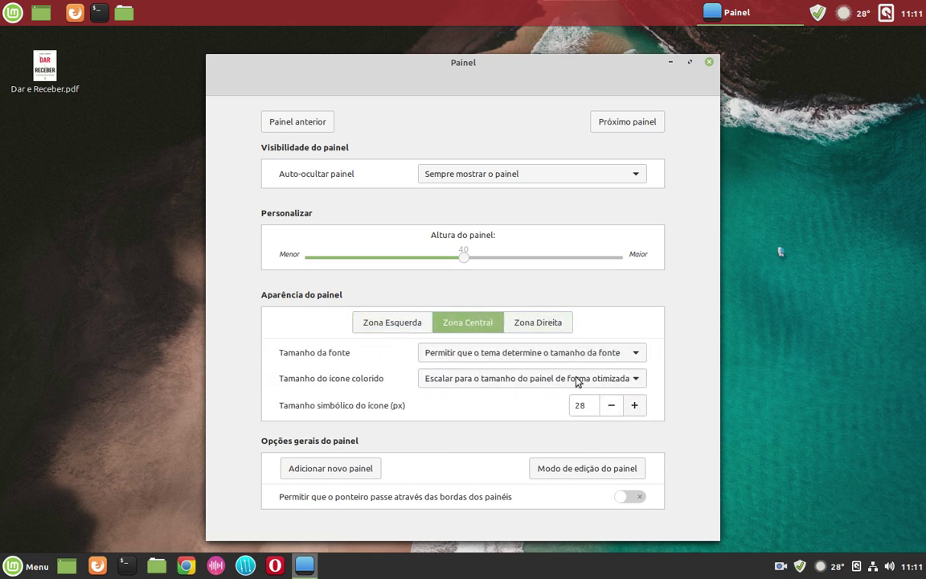
pyautogui.click(610, 410)
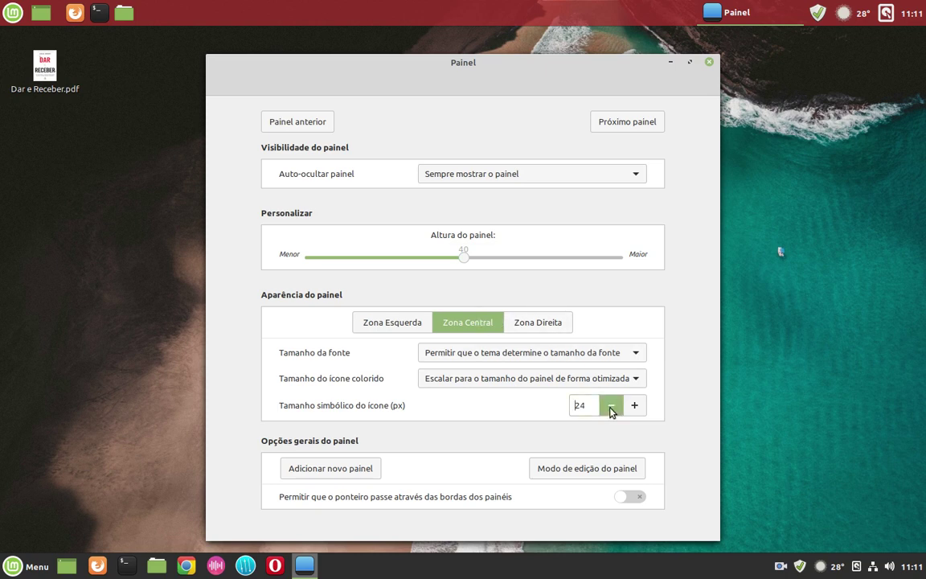
pyautogui.moveTo(610, 410); pyautogui.dragTo(635, 408)
pyautogui.click(634, 409)
# Step: Set the symbolic icon size of the top panel's Zona Direita to 14 px
pyautogui.click(530, 324)
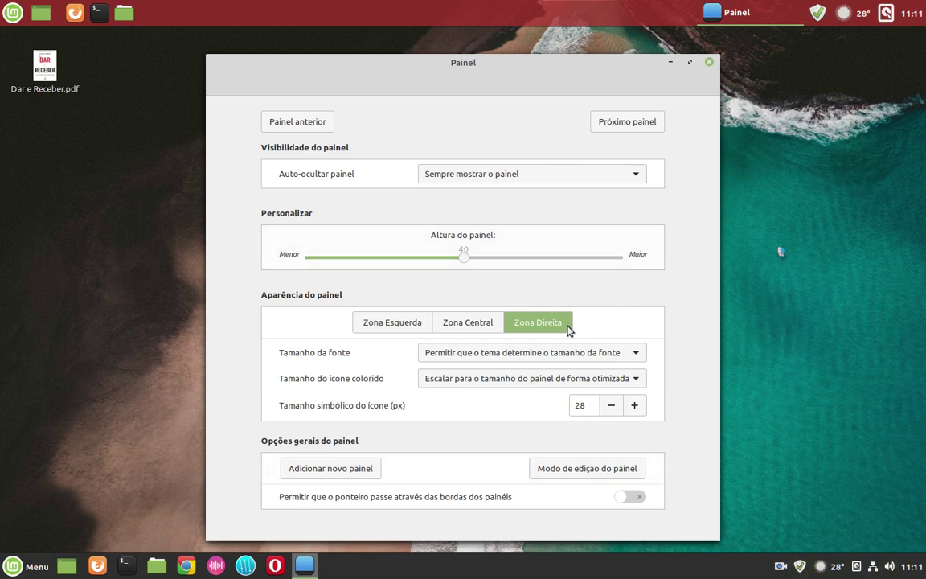
pyautogui.click(614, 409)
pyautogui.click(615, 408)
pyautogui.click(615, 408)
pyautogui.click(615, 409)
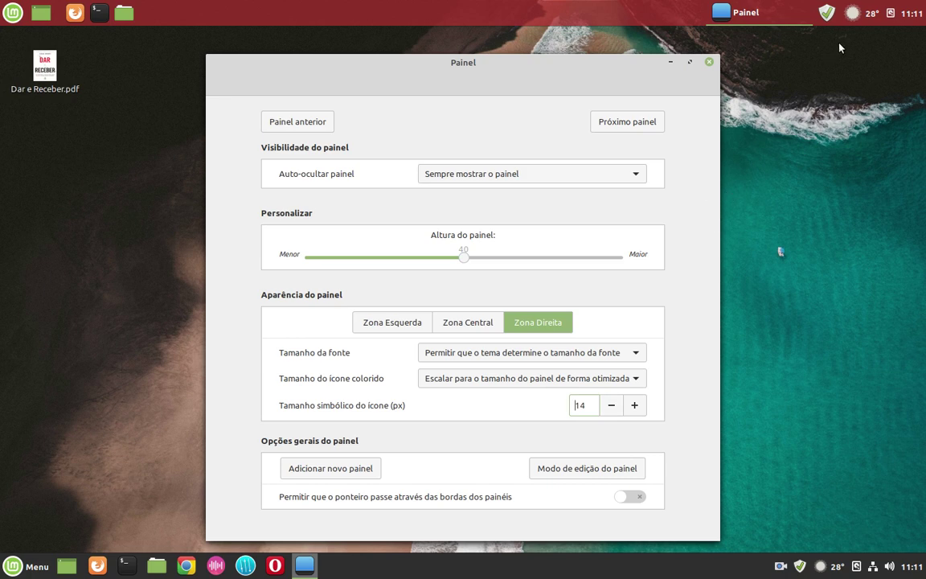
# Step: Try enlarging the symbolic icon size of the top panel's Zona Direita to at least 20 px
pyautogui.click(635, 406)
pyautogui.click(634, 406)
pyautogui.click(634, 406)
pyautogui.click(634, 405)
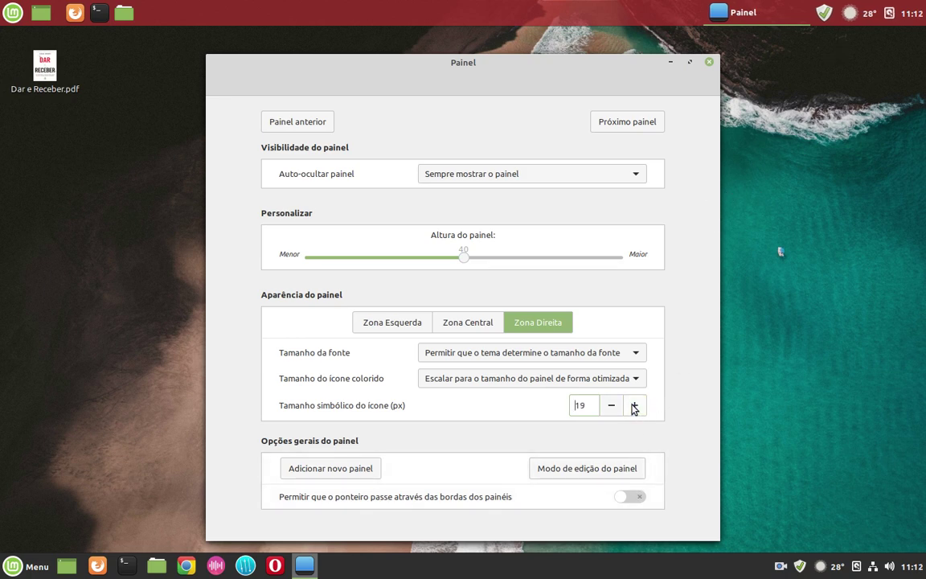
pyautogui.click(634, 406)
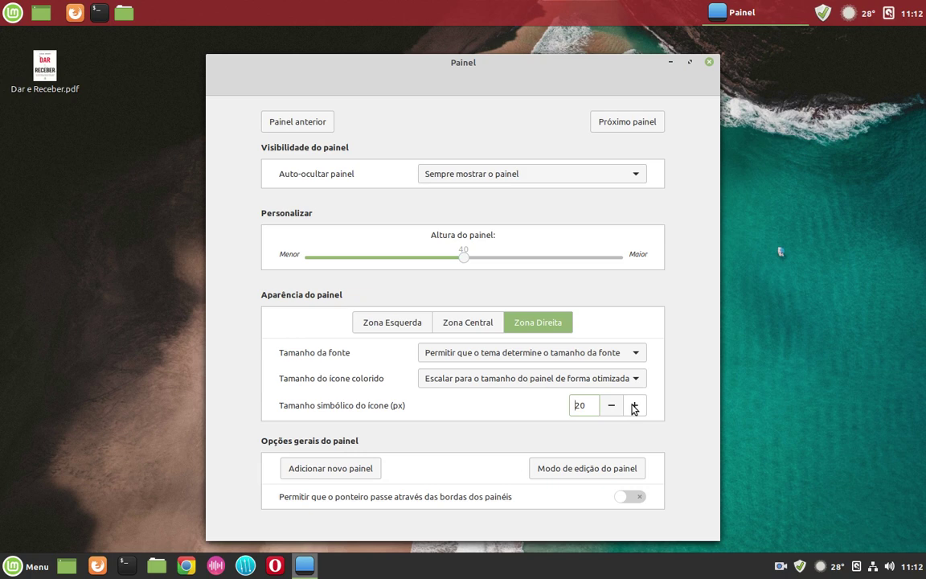
# Step: Try reducing the symbolic icon size of the top panel's Zona Direita to 10 px
pyautogui.click(610, 408)
pyautogui.click(611, 408)
pyautogui.click(610, 408)
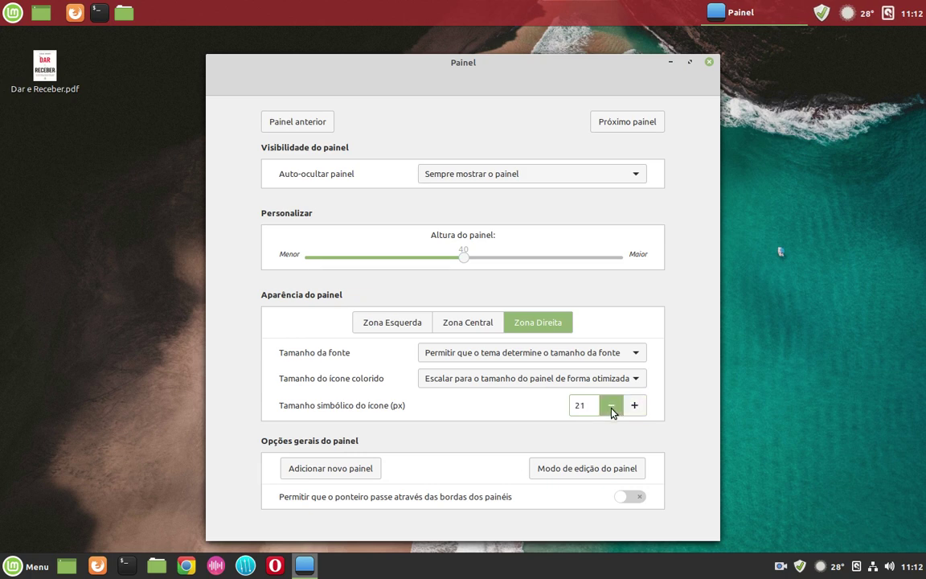
pyautogui.click(610, 408)
pyautogui.click(611, 409)
pyautogui.click(611, 409)
pyautogui.click(611, 409)
pyautogui.click(611, 408)
pyautogui.click(611, 408)
pyautogui.click(611, 408)
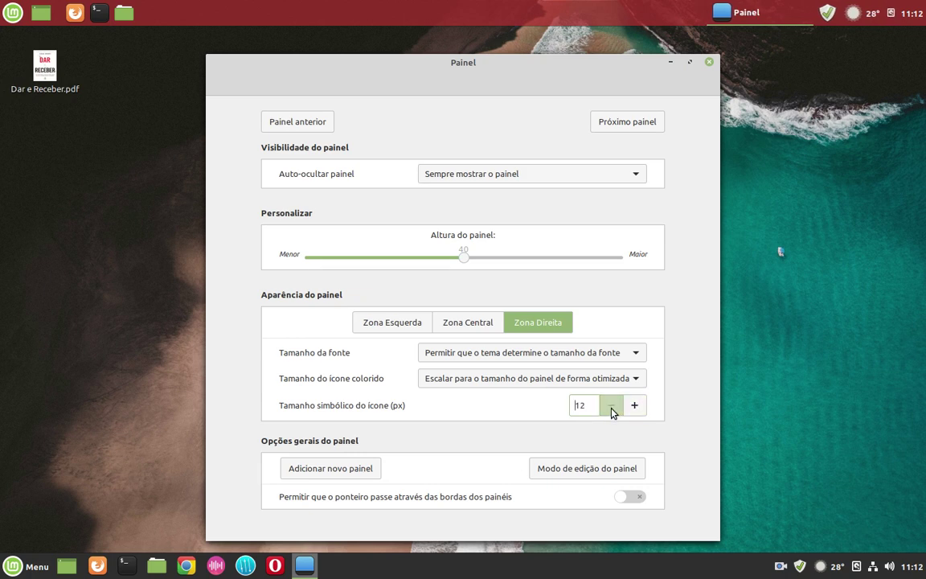
pyautogui.click(611, 408)
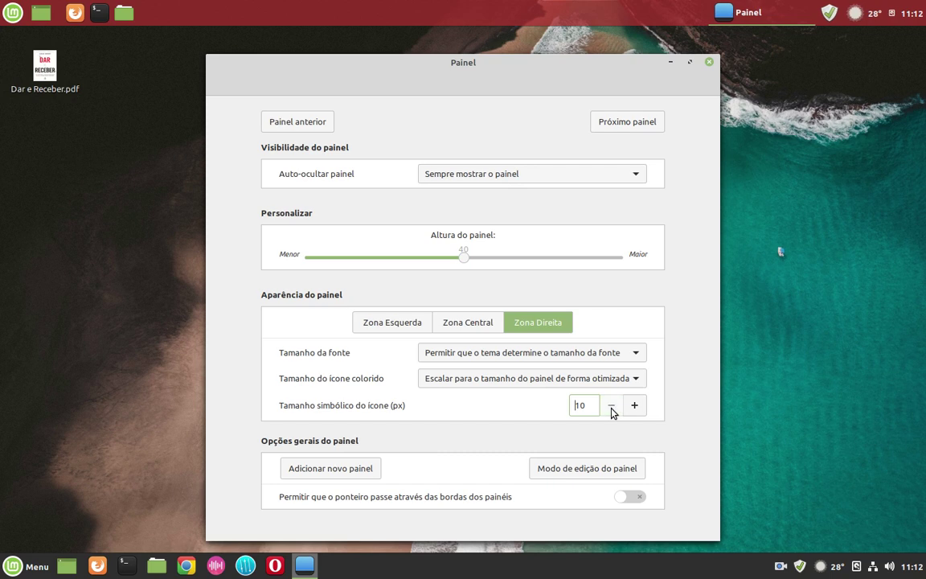
# Step: Try a symbolic icon size of 20 px for the top panel's Zona Direita and check the weather applet's menu
pyautogui.click(635, 408)
pyautogui.click(636, 408)
pyautogui.click(636, 408)
pyautogui.click(636, 408)
pyautogui.click(636, 408)
pyautogui.click(635, 408)
pyautogui.click(636, 408)
pyautogui.click(635, 408)
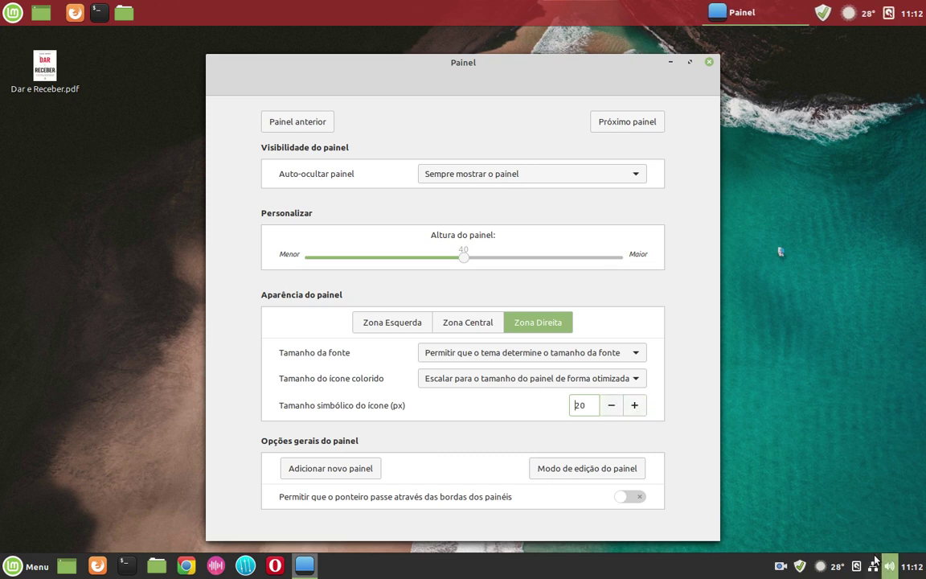
pyautogui.click(850, 18)
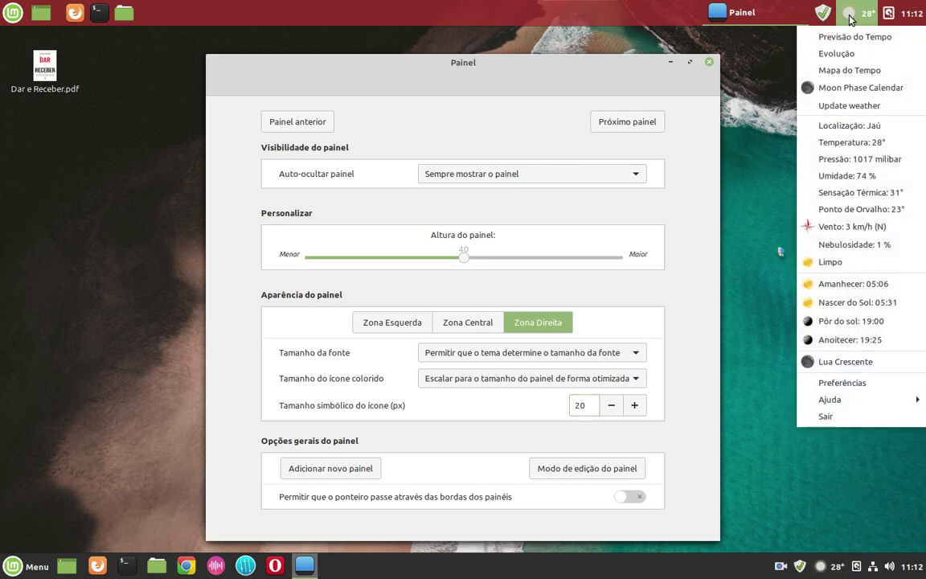
pyautogui.click(856, 15)
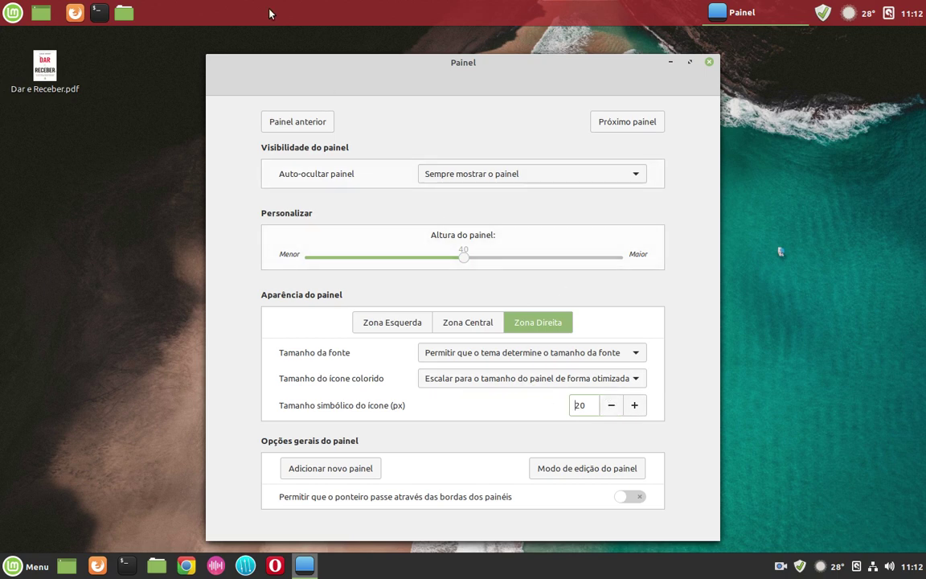
# Step: Check the bottom panel's zone appearance settings, set the top panel's Zona Direita symbolic icon size to the same 16 px, and close the settings
pyautogui.click(293, 125)
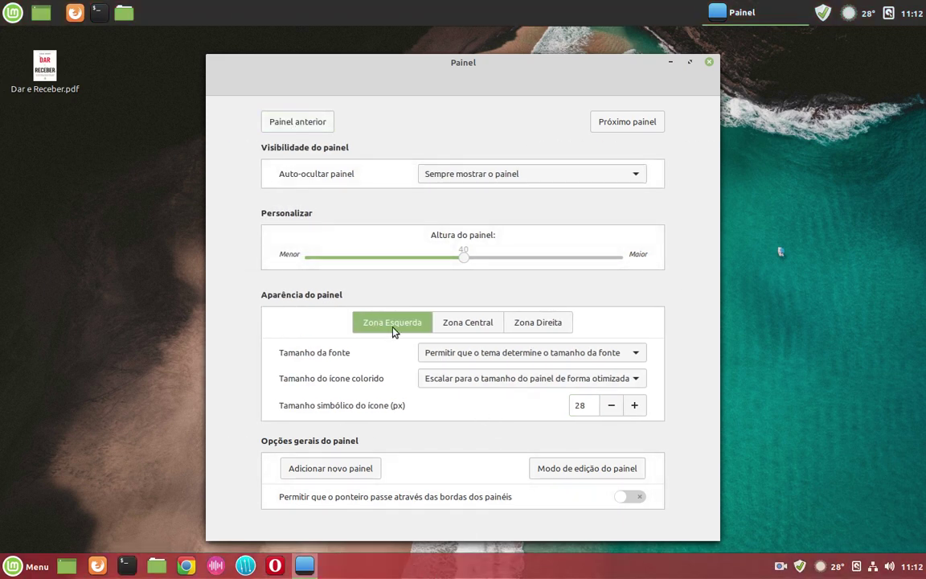
pyautogui.click(464, 324)
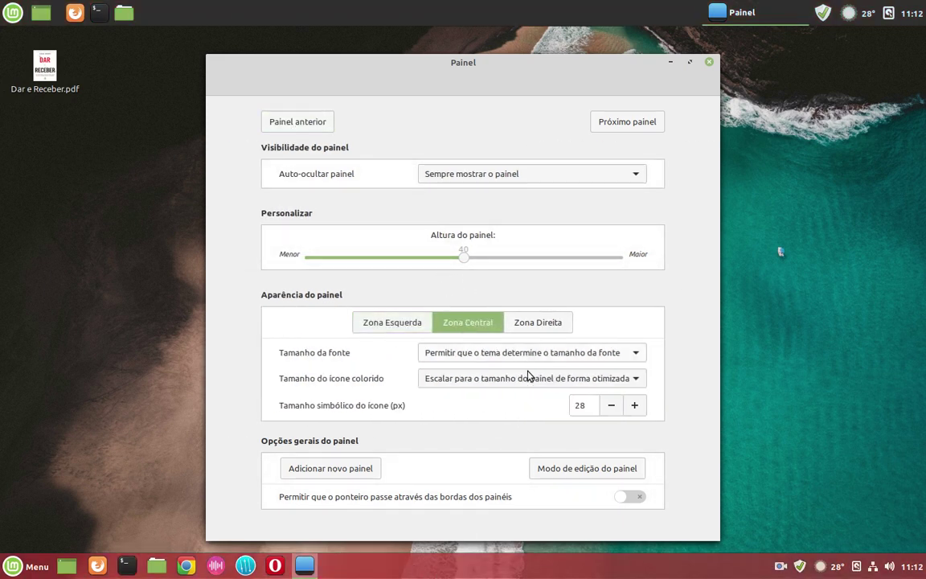
pyautogui.click(536, 321)
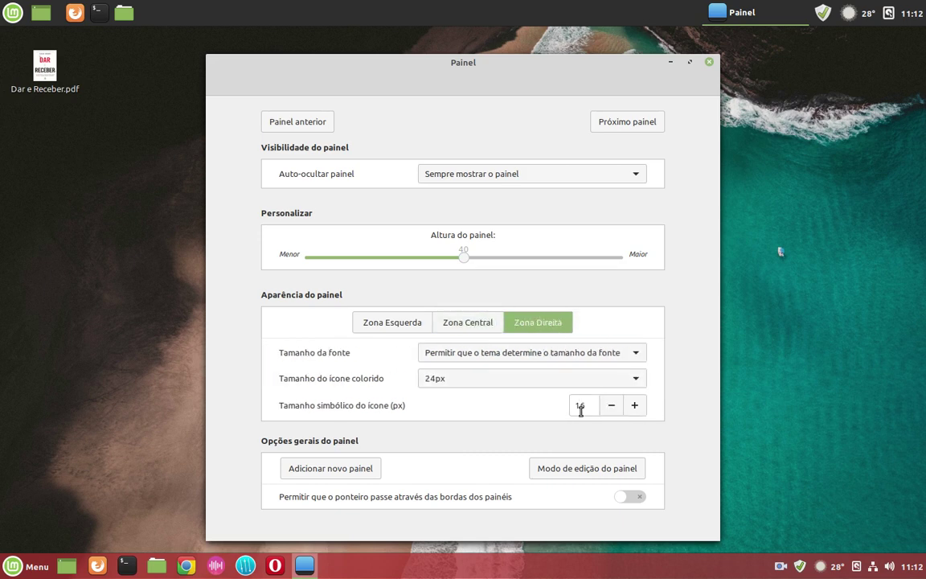
pyautogui.click(289, 121)
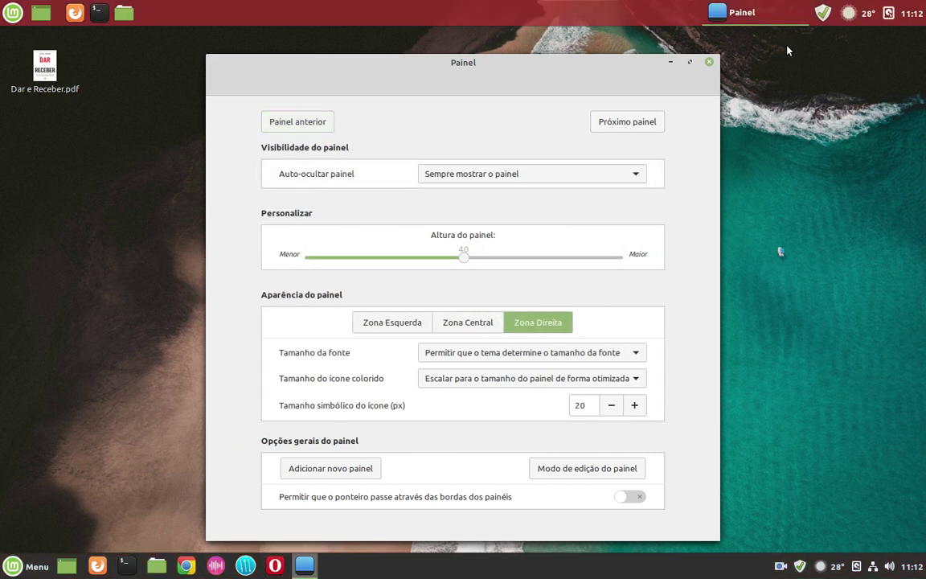
pyautogui.click(611, 405)
pyautogui.click(611, 405)
pyautogui.click(611, 405)
pyautogui.click(611, 405)
pyautogui.click(611, 405)
pyautogui.click(634, 406)
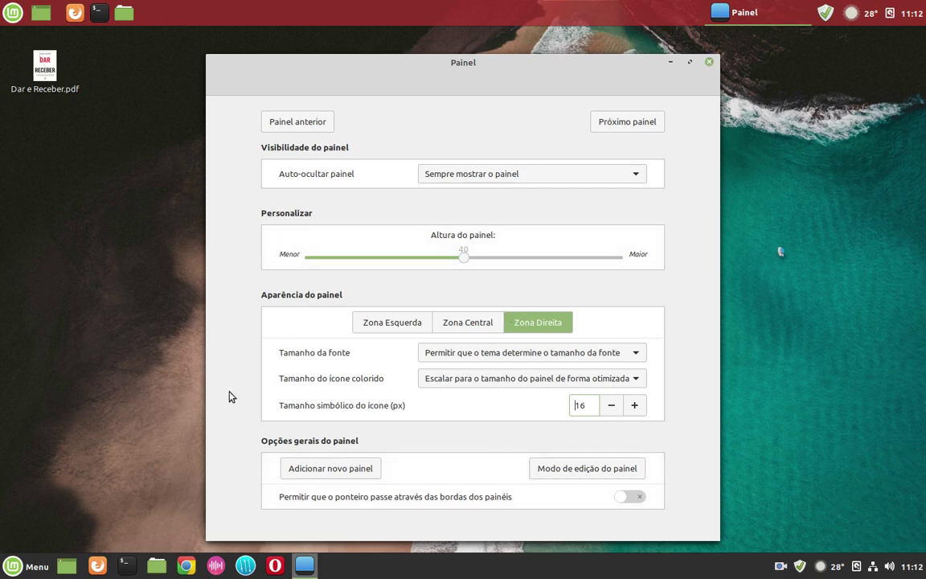
pyautogui.click(711, 65)
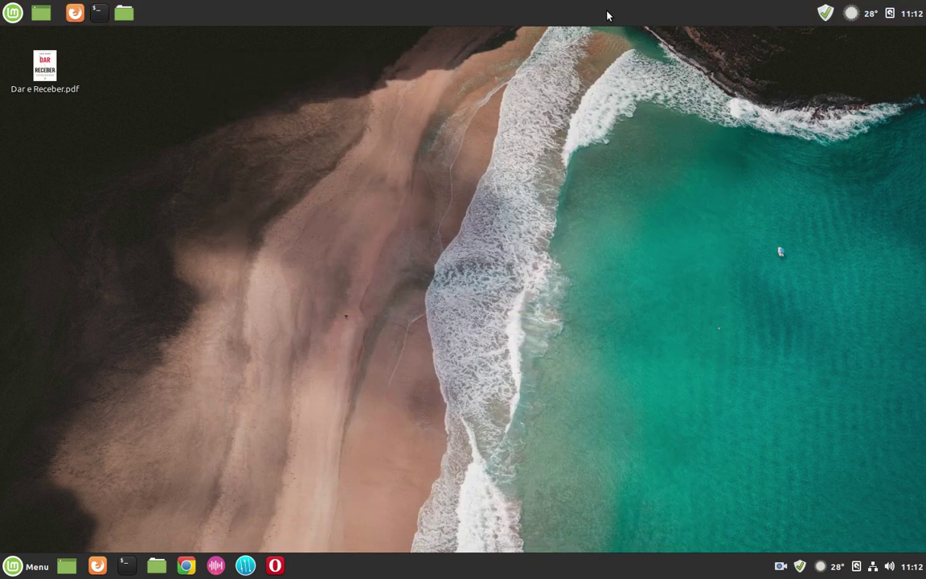
# Step: Place an Opera launcher between Firefox and the terminal in the top panel, and also try the Adicionar ao painel option for Opera
pyautogui.click(14, 14)
pyautogui.click(17, 15)
pyautogui.click(12, 14)
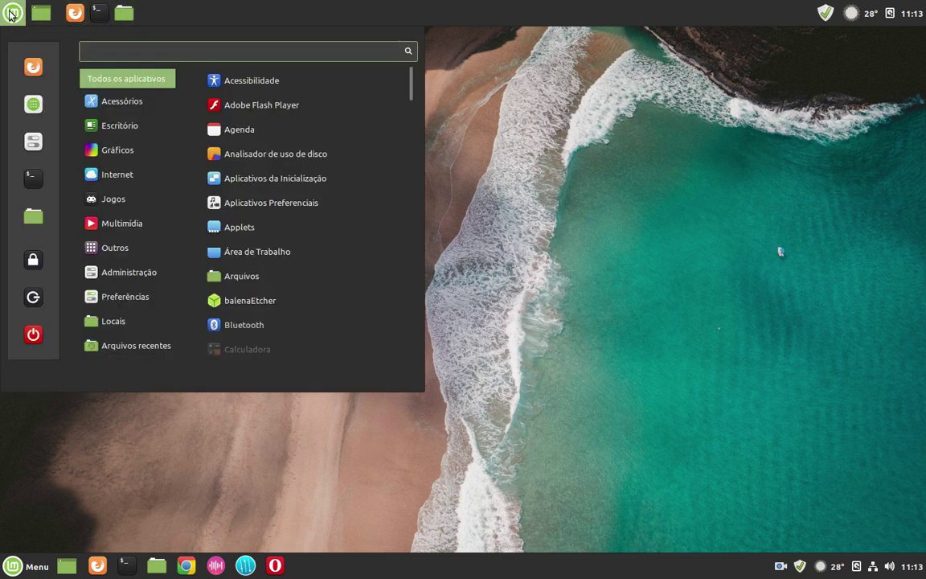
pyautogui.moveTo(118, 178)
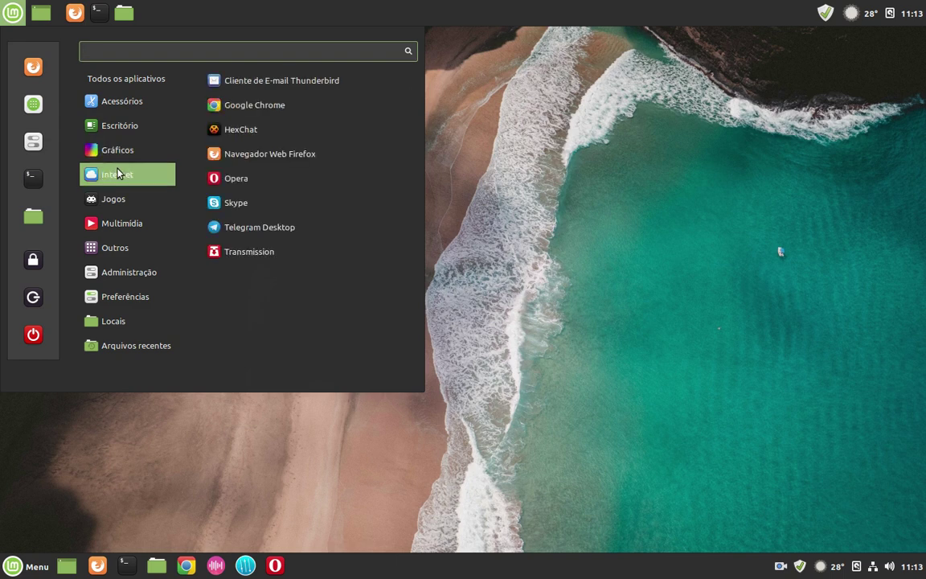
pyautogui.moveTo(224, 184); pyautogui.dragTo(102, 6)
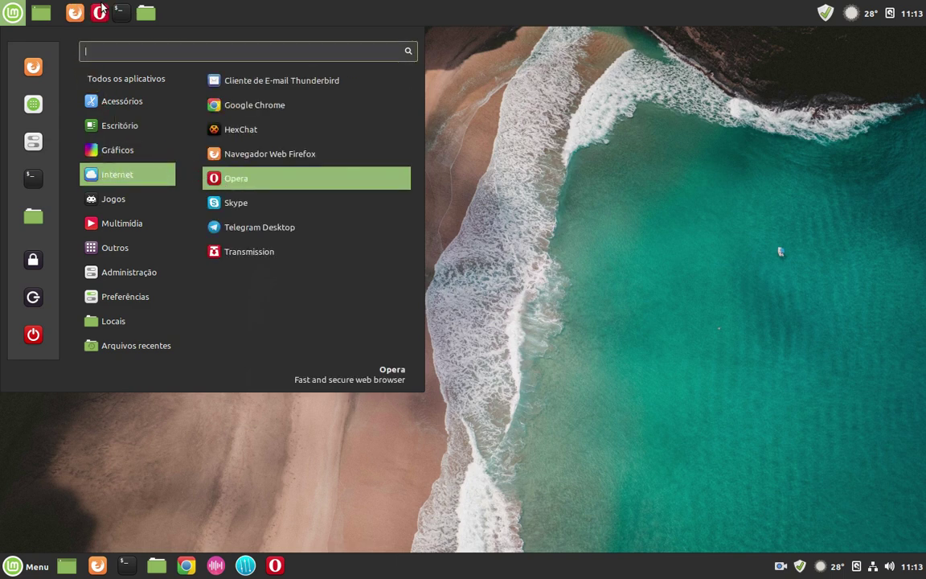
pyautogui.rightClick(241, 183)
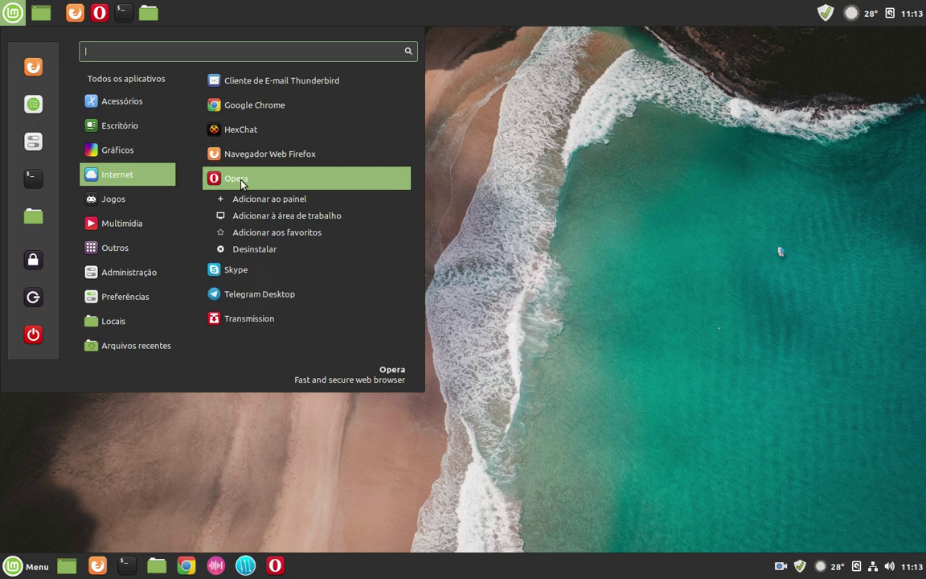
pyautogui.click(274, 206)
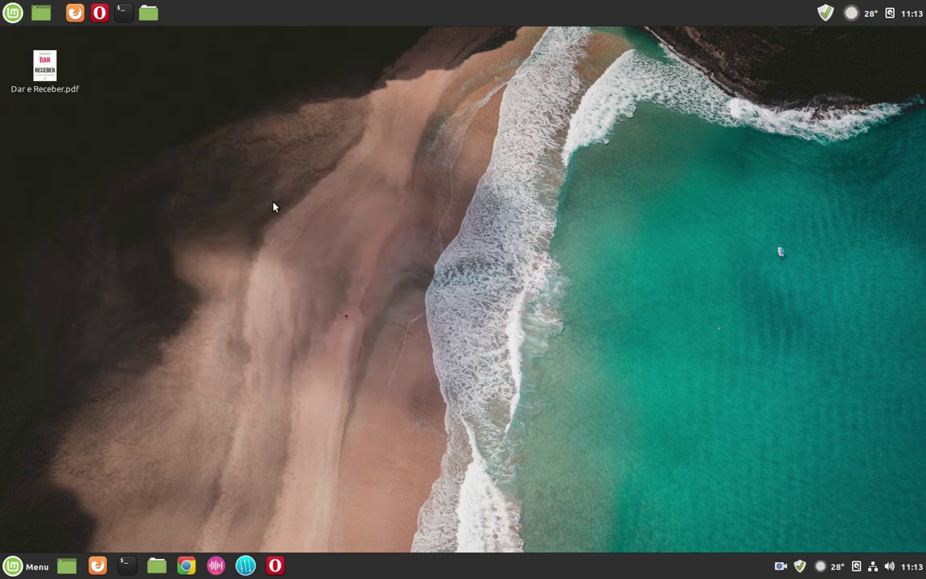
# Step: Remove the Opera launcher from the top panel and try adding Opera again with the Adicionar ao painel option
pyautogui.rightClick(99, 12)
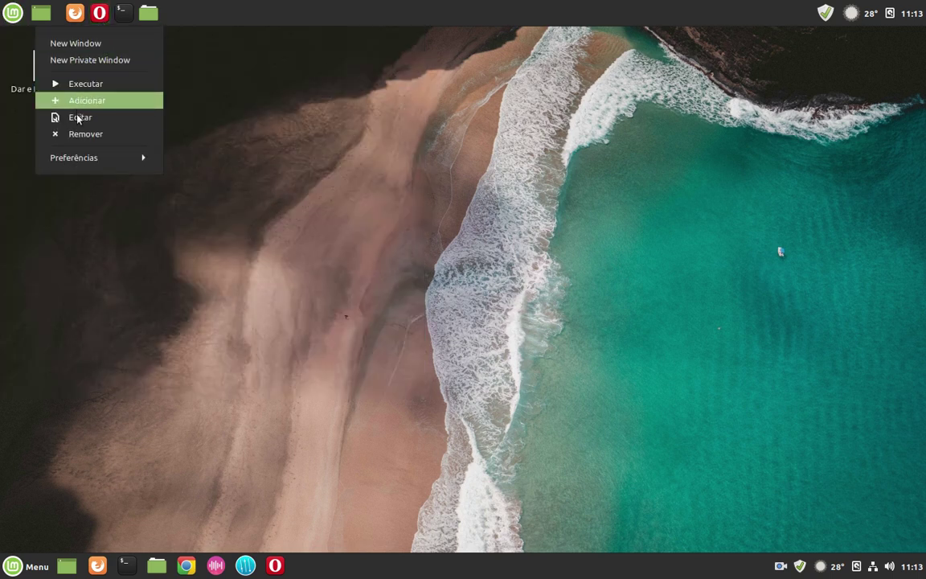
pyautogui.click(78, 135)
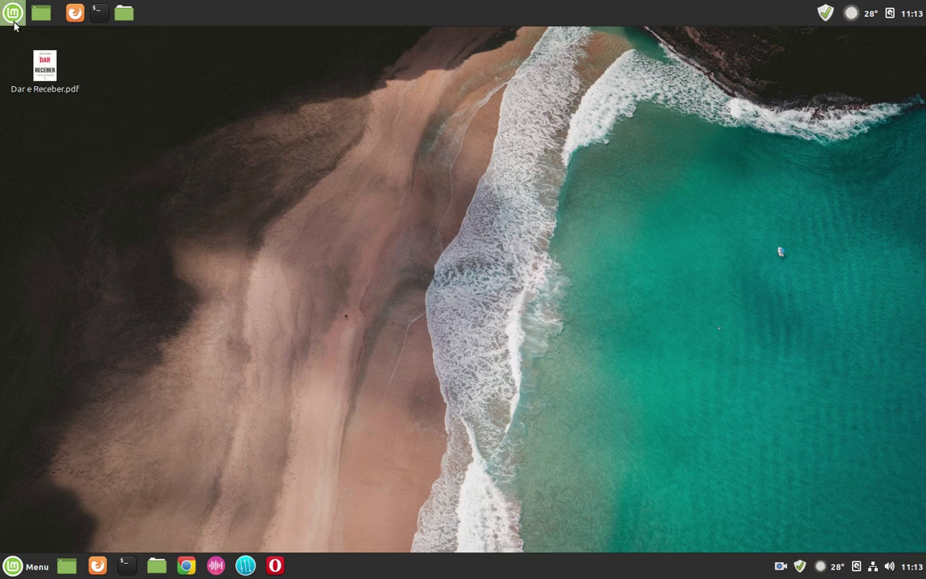
pyautogui.click(12, 12)
pyautogui.moveTo(136, 183)
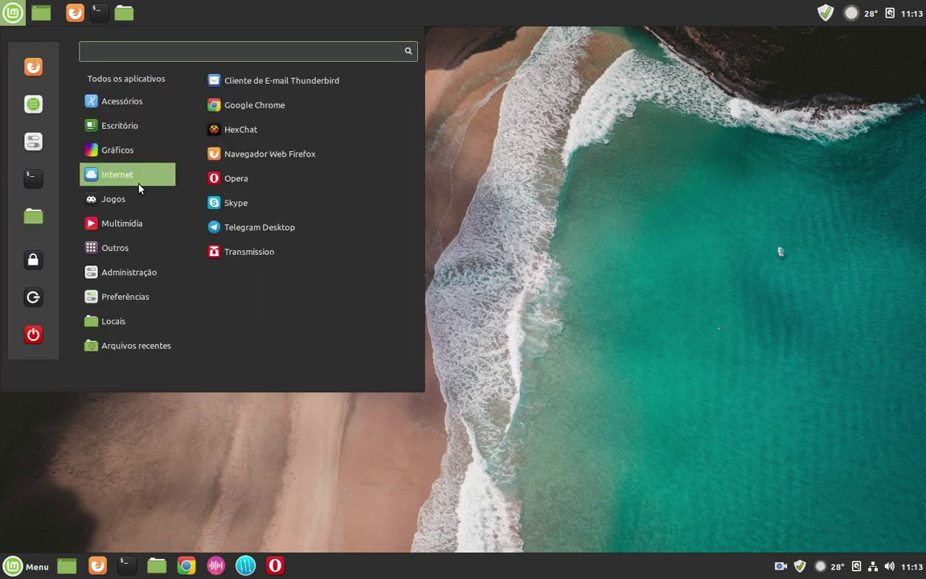
pyautogui.rightClick(245, 179)
pyautogui.click(264, 205)
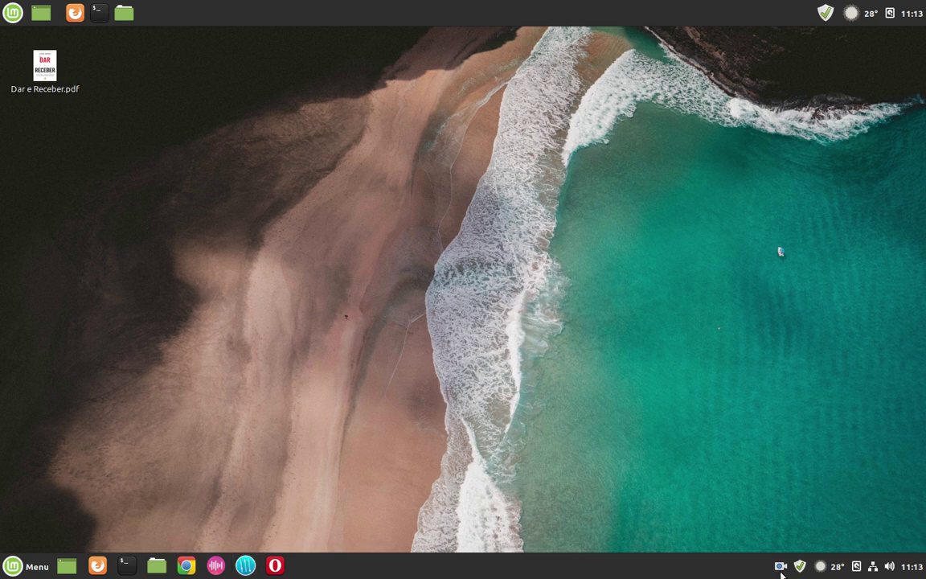
pyautogui.click(12, 12)
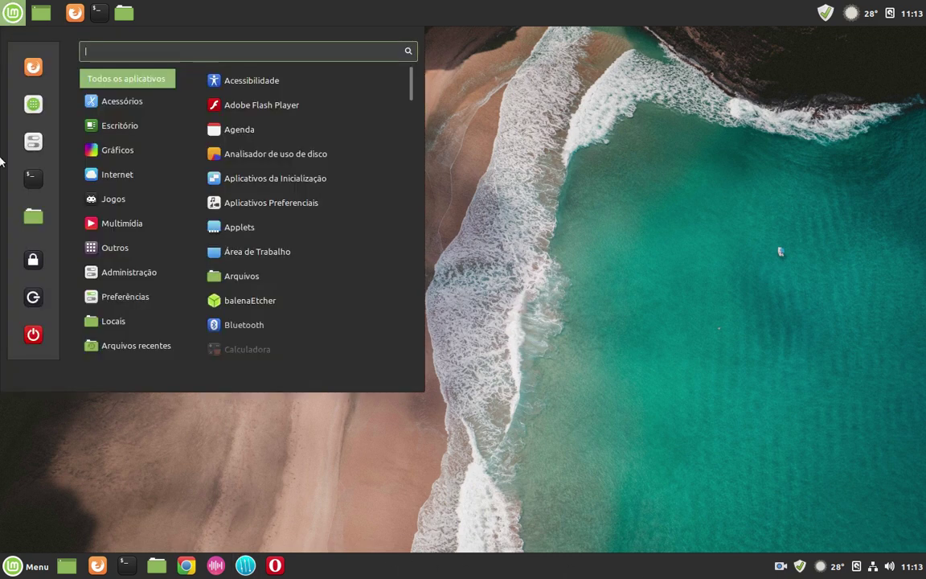
pyautogui.click(274, 522)
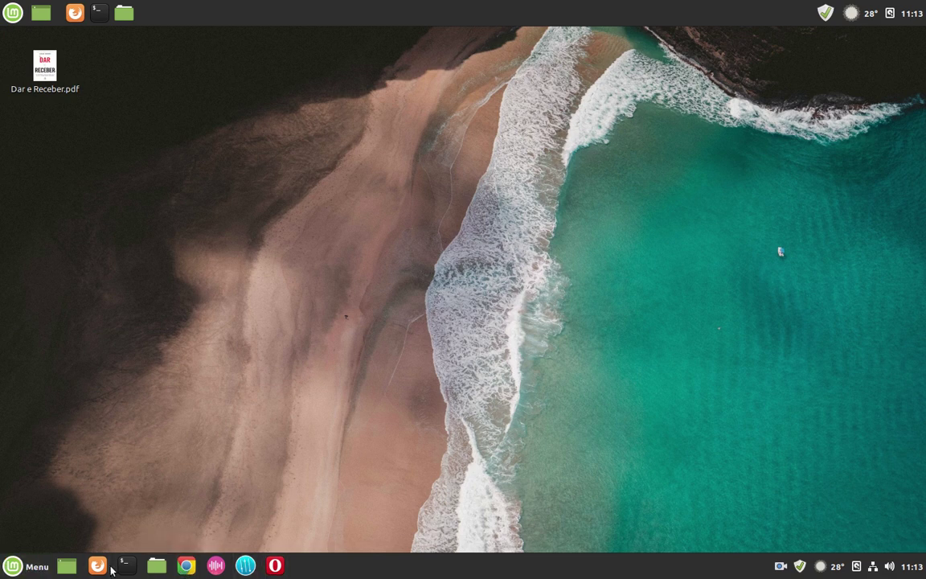
pyautogui.rightClick(281, 566)
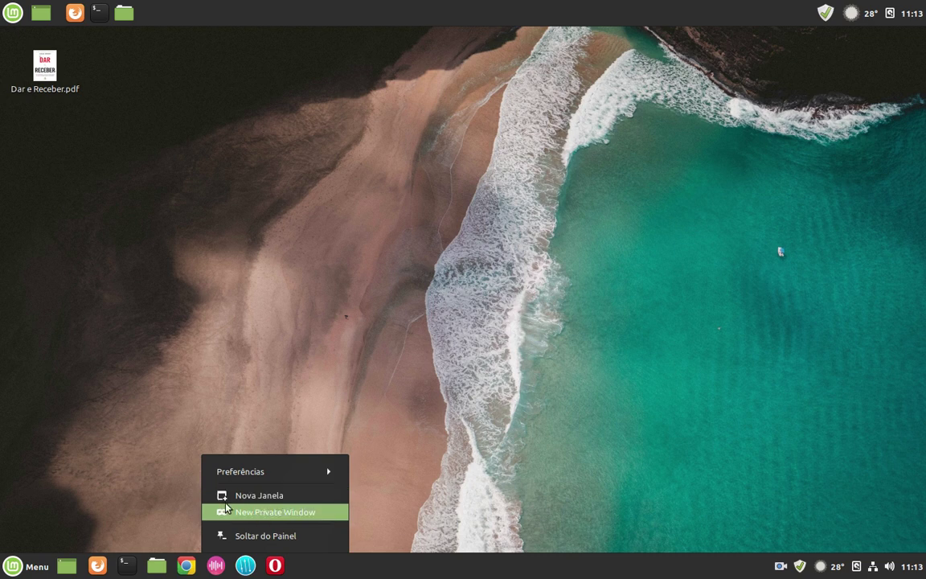
pyautogui.click(155, 475)
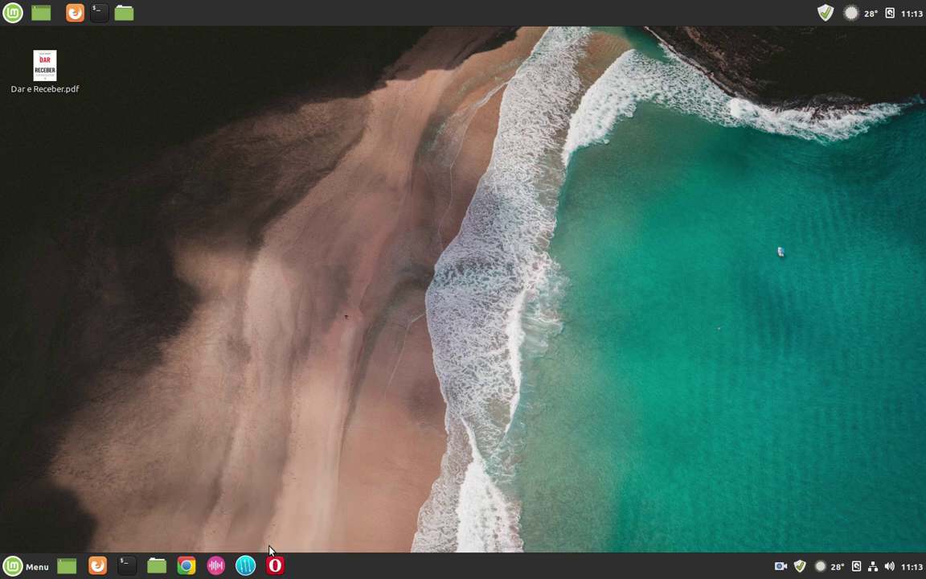
# Step: Add Skype from the Internet category of the bottom panel's application menu to the bottom panel
pyautogui.click(12, 563)
pyautogui.moveTo(122, 383)
pyautogui.rightClick(262, 321)
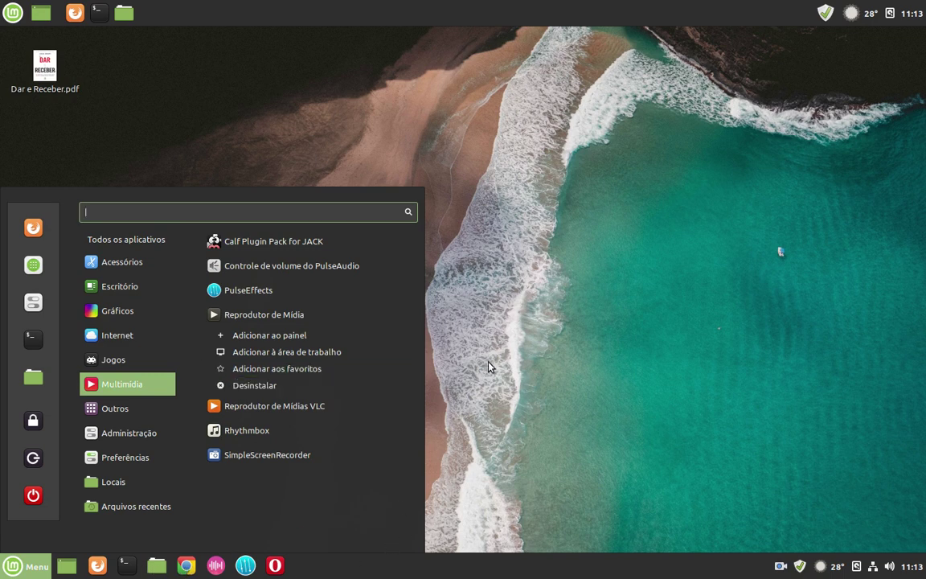
pyautogui.moveTo(104, 340)
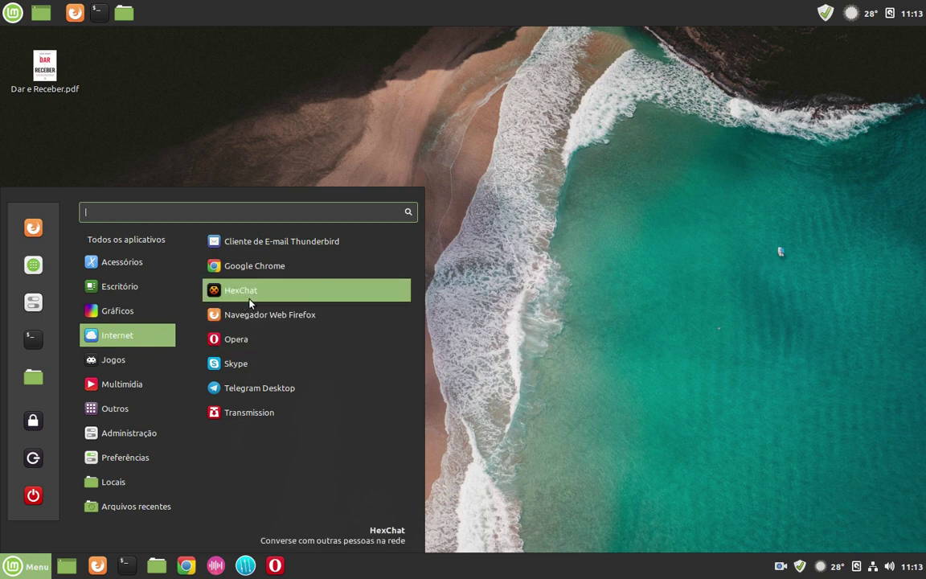
pyautogui.rightClick(231, 364)
pyautogui.click(241, 384)
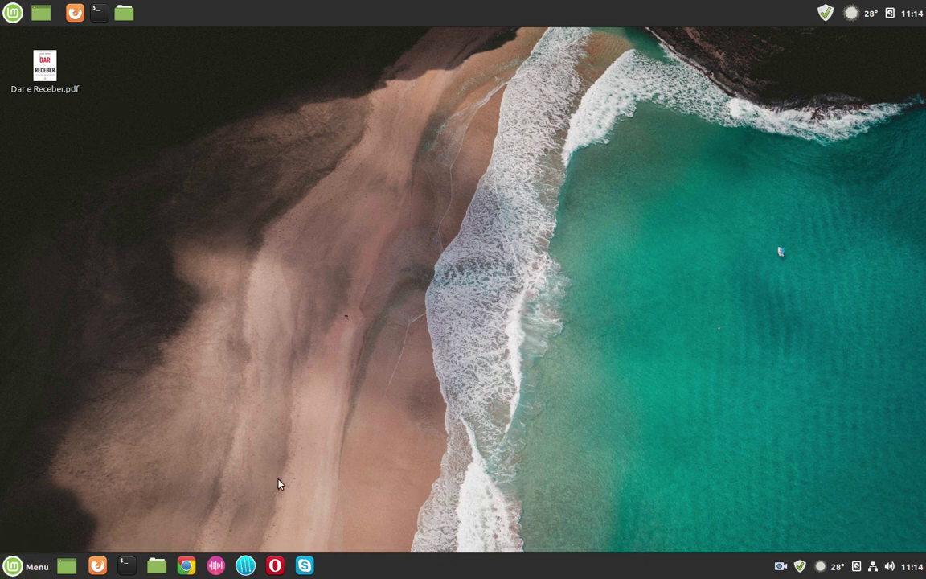
# Step: Try adding a second Firefox launcher to the top panel from the Internet category of its application menu
pyautogui.click(2, 20)
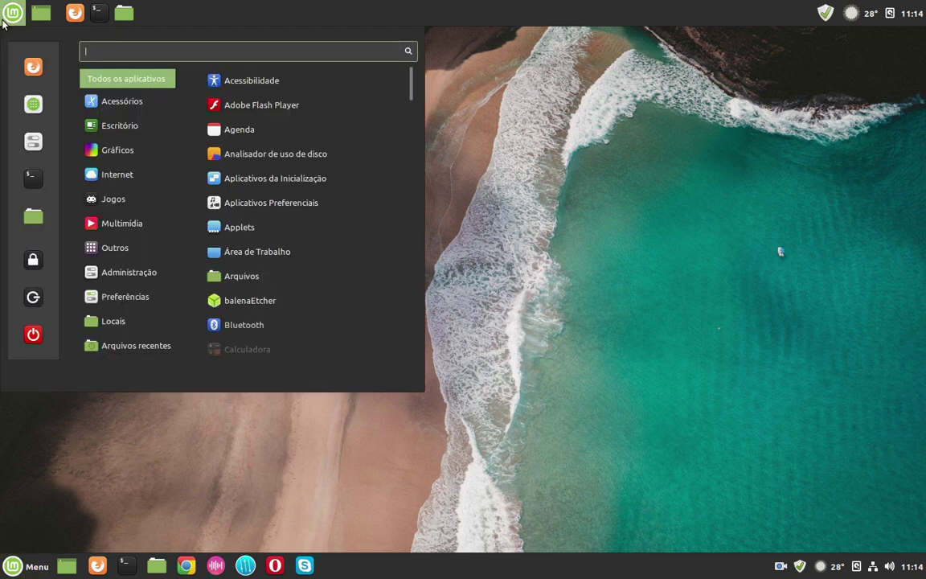
pyautogui.click(6, 18)
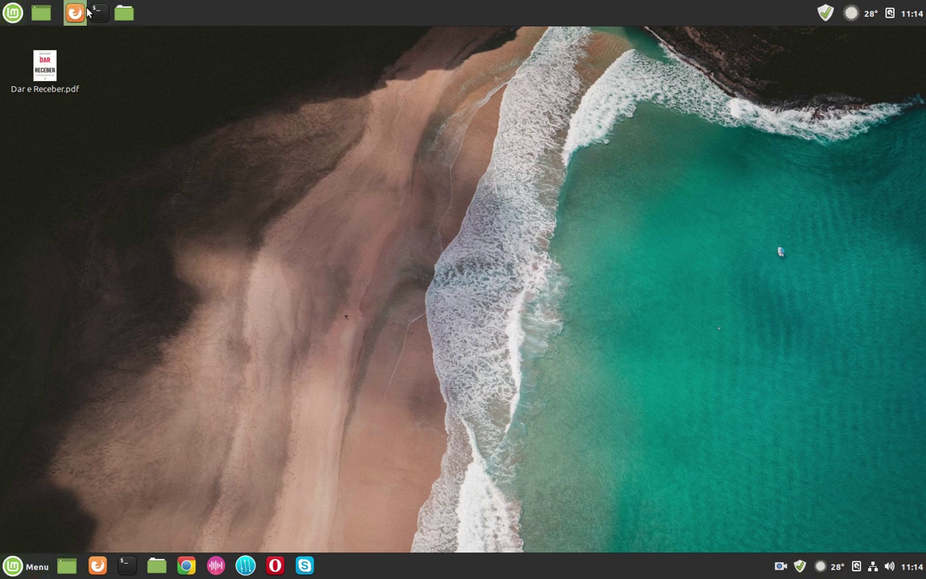
pyautogui.click(13, 13)
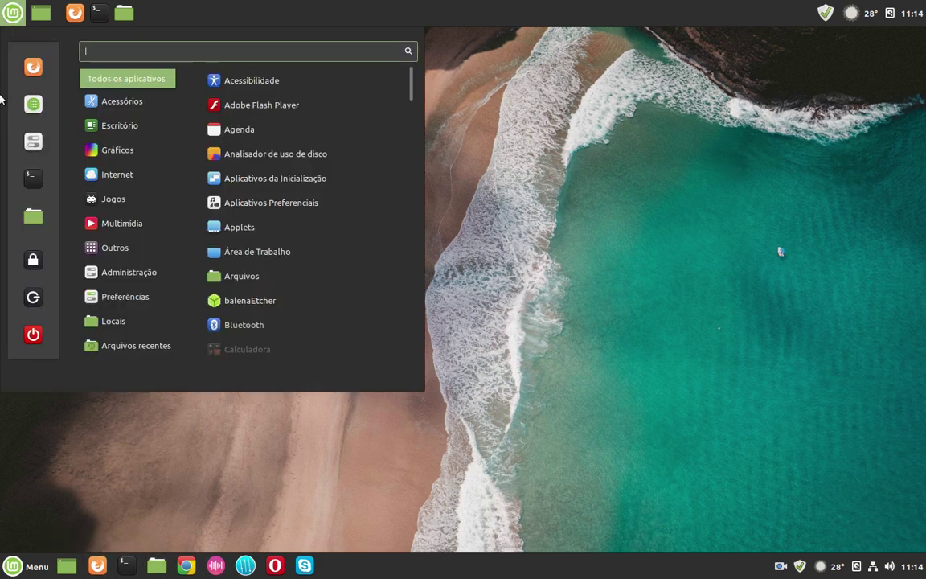
pyautogui.moveTo(128, 177)
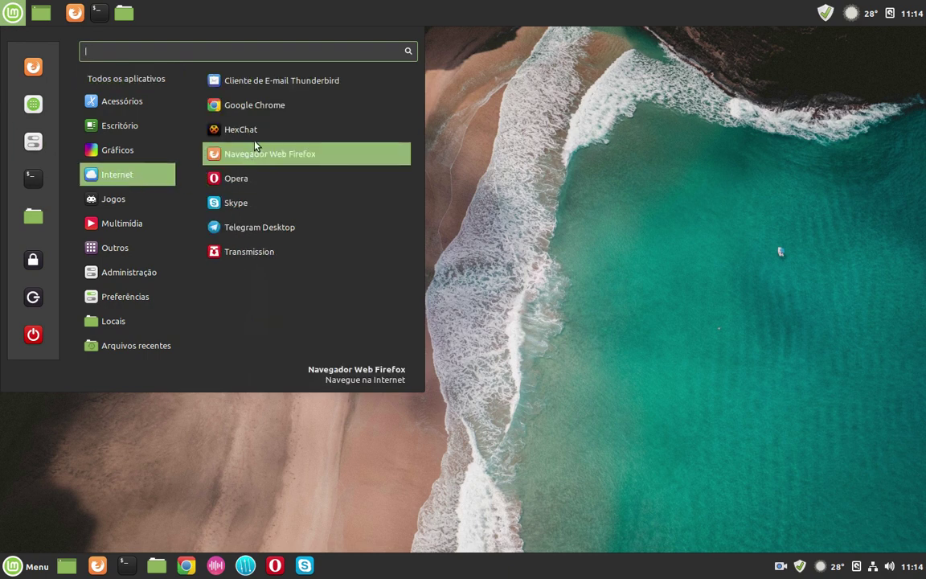
pyautogui.rightClick(233, 127)
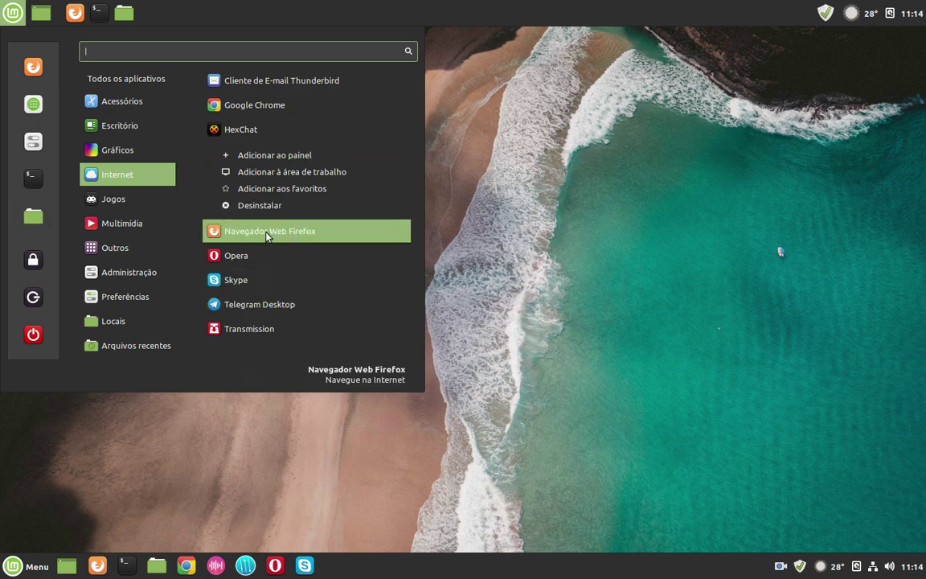
pyautogui.moveTo(268, 233); pyautogui.dragTo(81, 13)
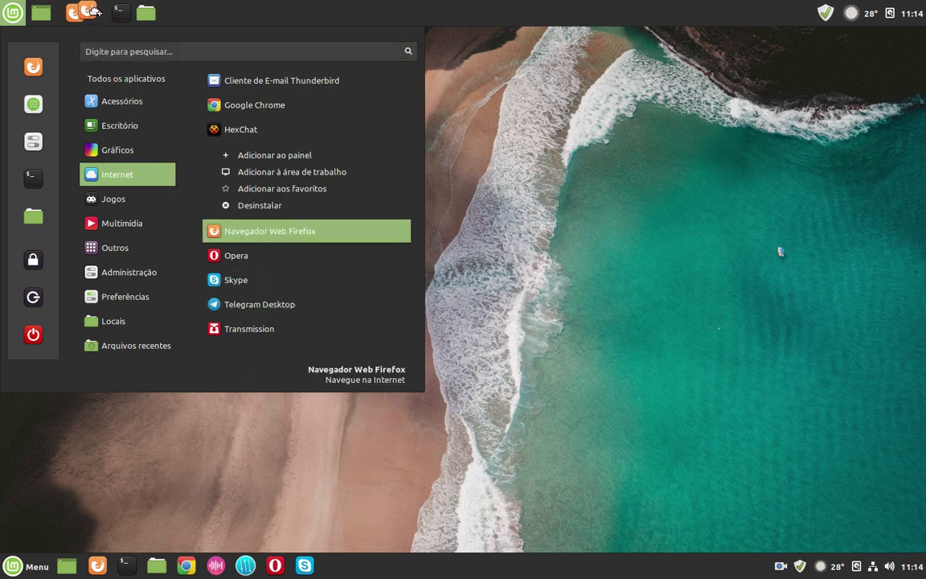
# Step: Close the HexChat window and remove the duplicate Firefox launcher from the top panel
pyautogui.click(463, 135)
pyautogui.click(99, 12)
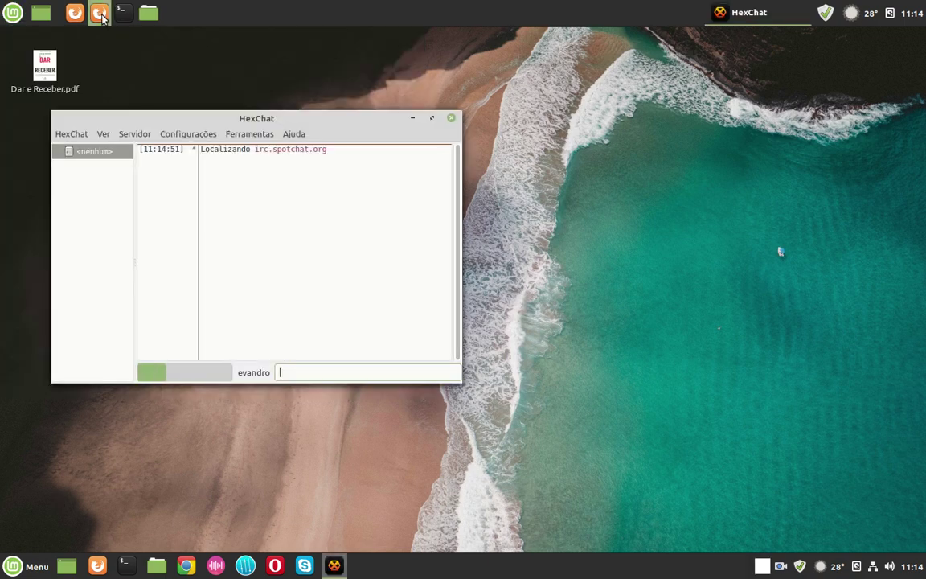
pyautogui.click(451, 118)
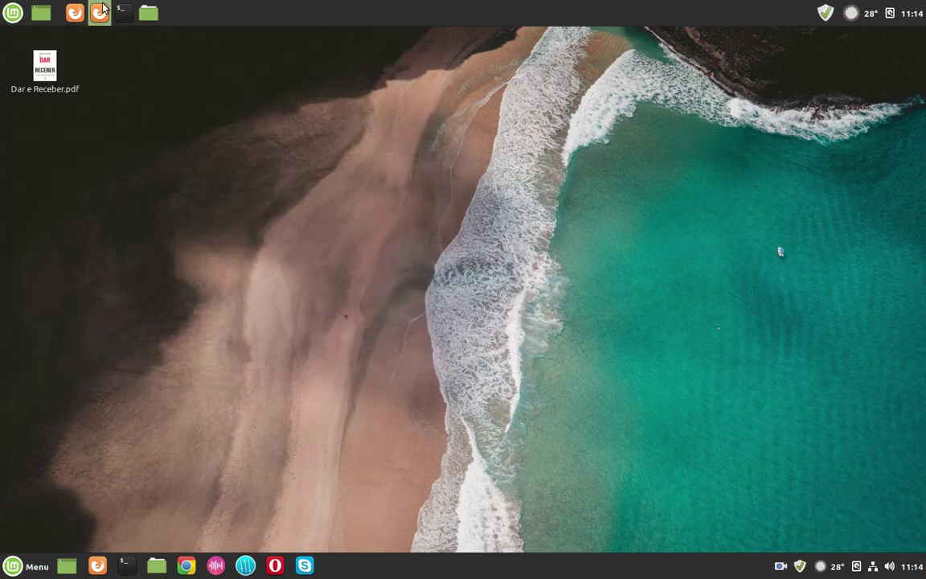
pyautogui.rightClick(100, 12)
pyautogui.click(60, 131)
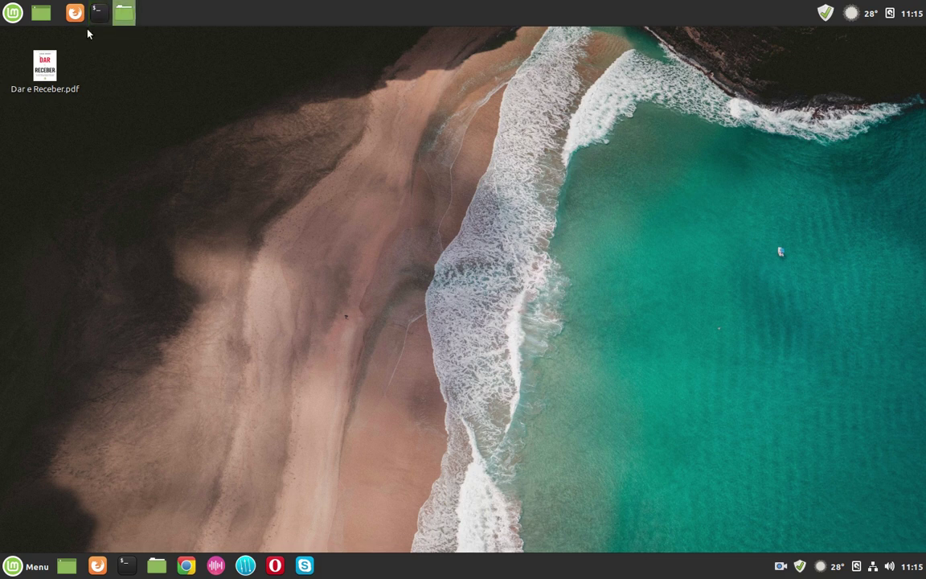
# Step: Open a terminal window from the top panel and turn on Modo de edição do painel
pyautogui.click(97, 12)
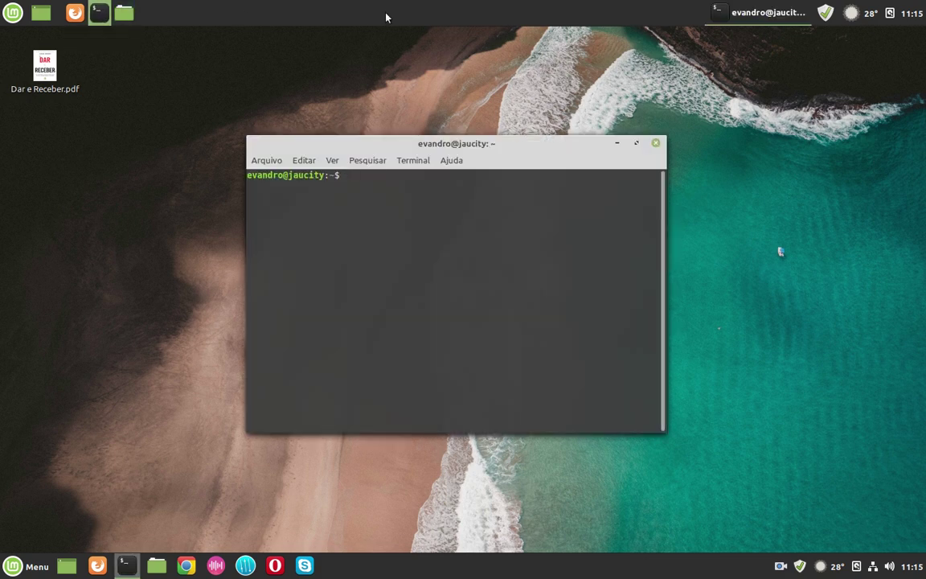
pyautogui.moveTo(764, 18)
pyautogui.rightClick(617, 12)
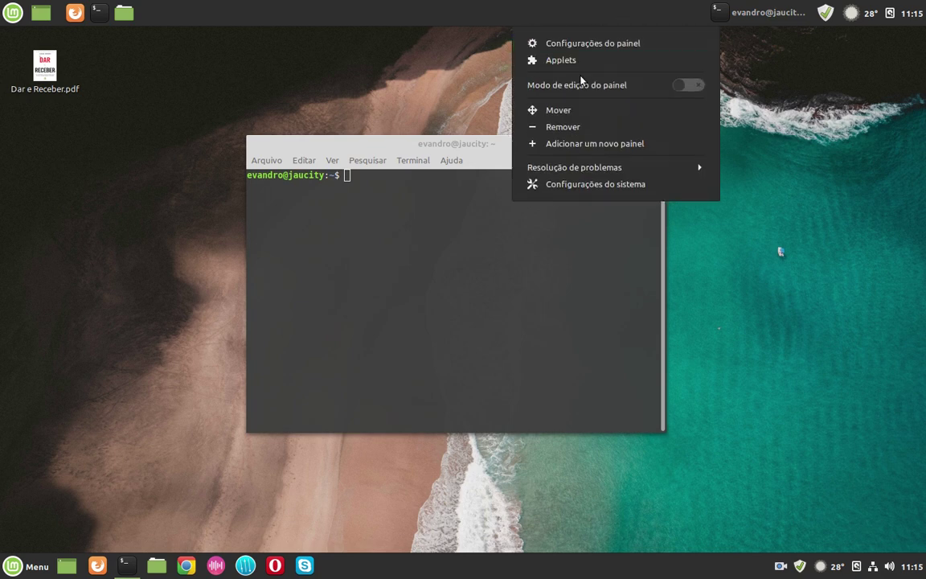
pyautogui.click(610, 83)
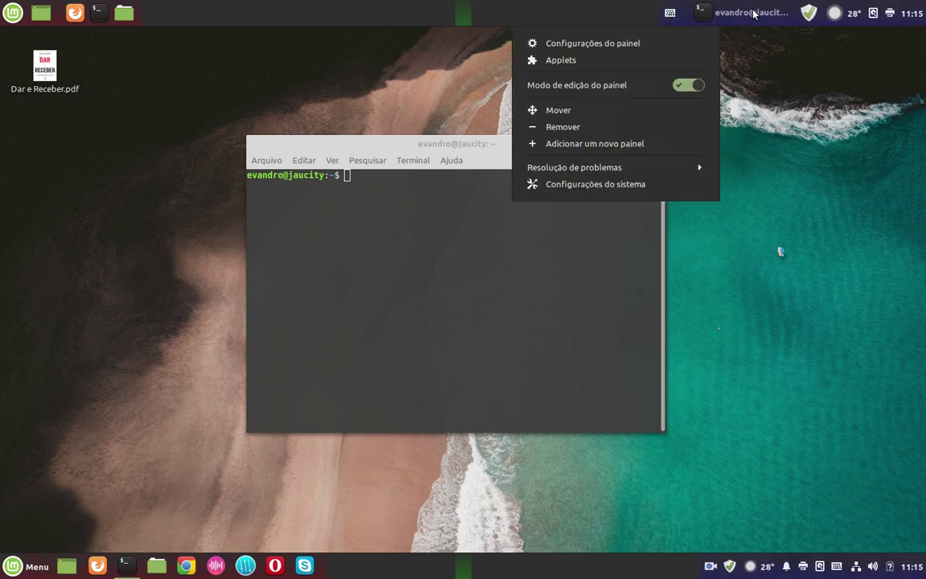
# Step: Move the top panel's window list into its left zone, ordering that zone as menu, launchers, show-desktop applet and window list
pyautogui.moveTo(707, 12); pyautogui.dragTo(220, 23)
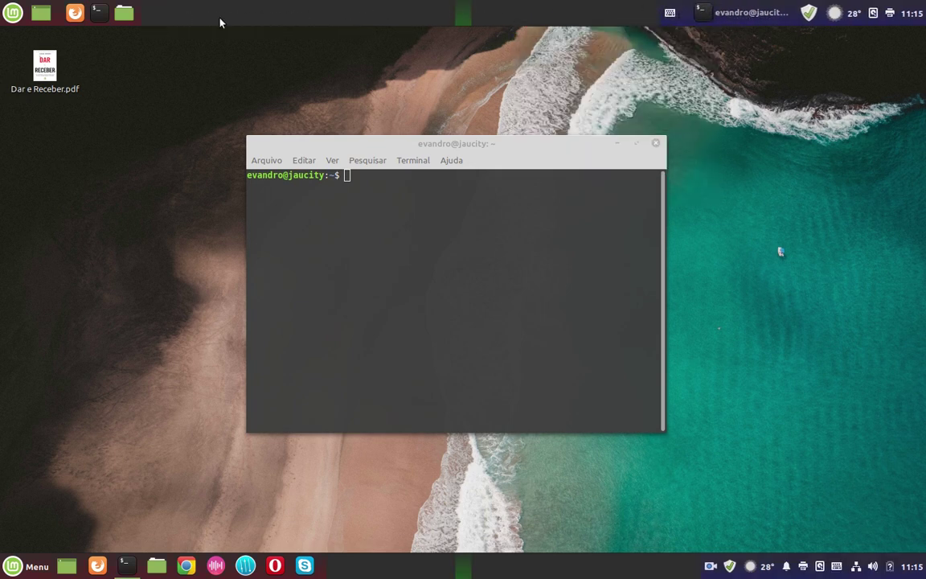
pyautogui.moveTo(756, 14); pyautogui.dragTo(71, 12)
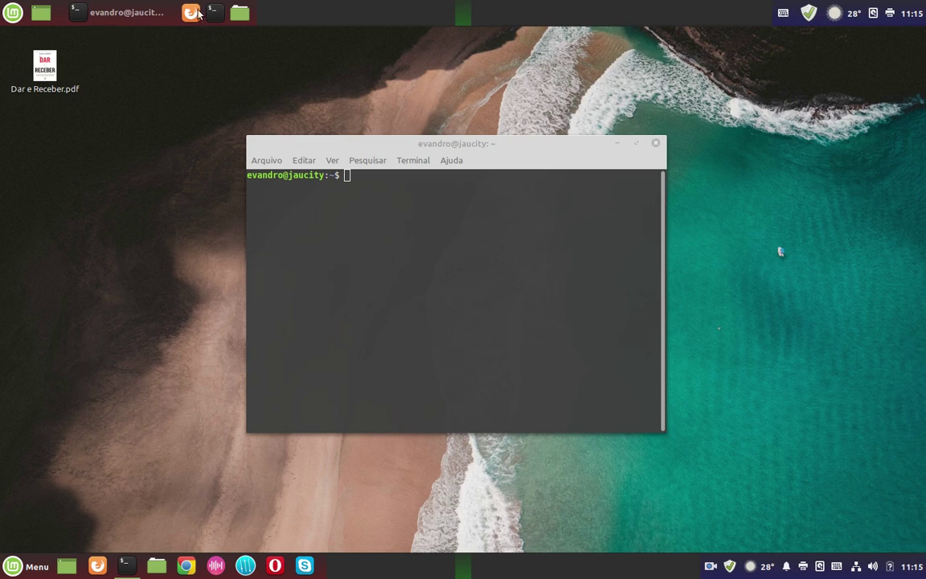
pyautogui.moveTo(174, 13); pyautogui.dragTo(246, 14)
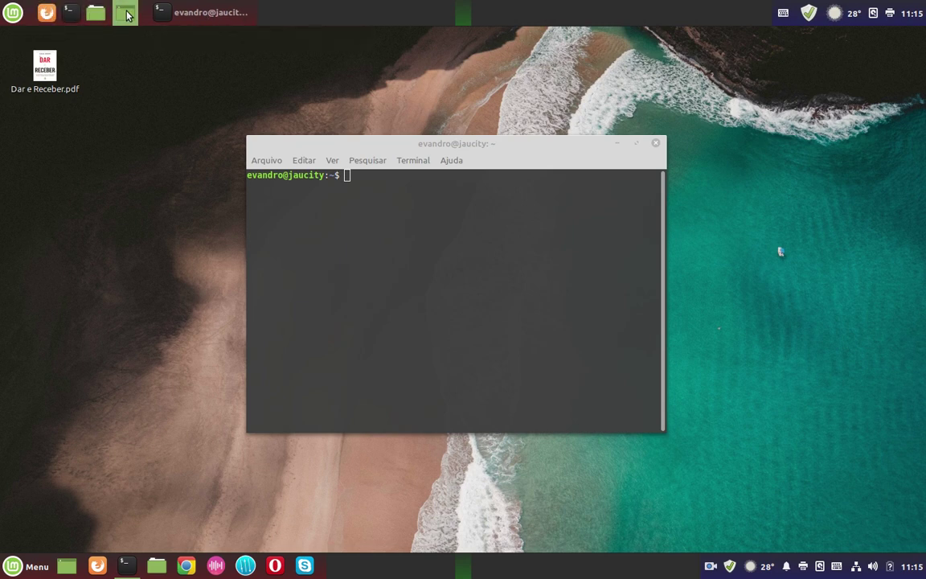
pyautogui.moveTo(125, 12); pyautogui.dragTo(277, 14)
pyautogui.moveTo(210, 12); pyautogui.dragTo(104, 15)
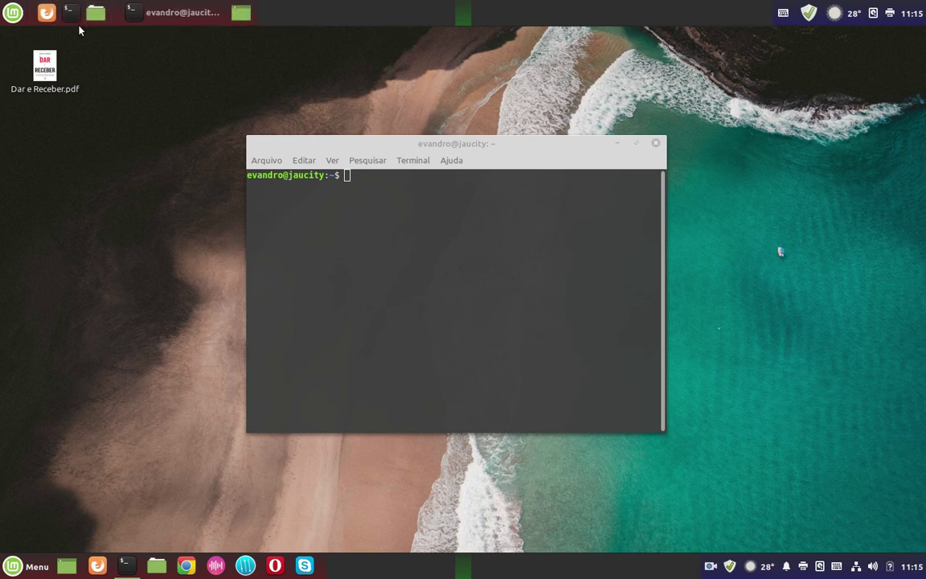
pyautogui.moveTo(243, 16); pyautogui.dragTo(125, 15)
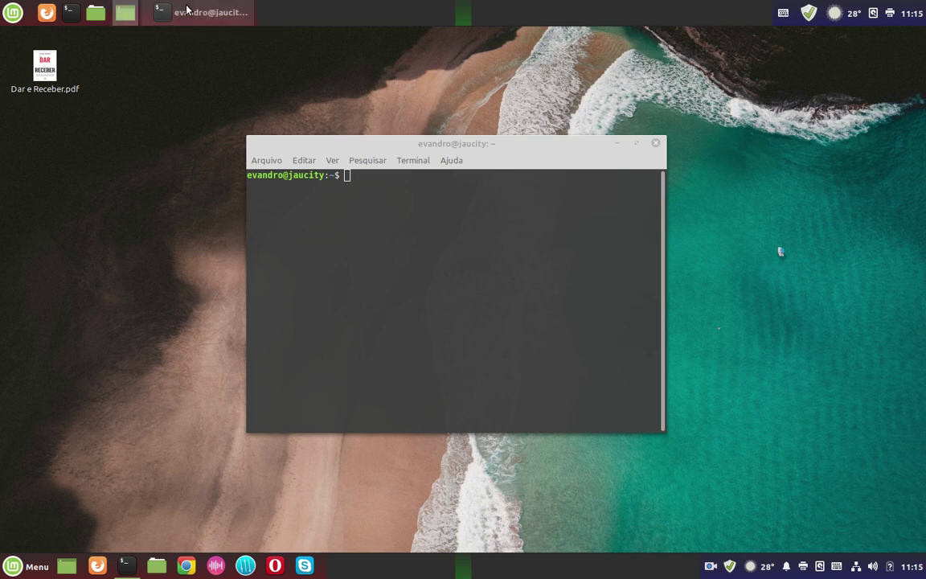
# Step: Turn off Modo de edição do painel for the top panel and dismiss its context menu
pyautogui.rightClick(658, 17)
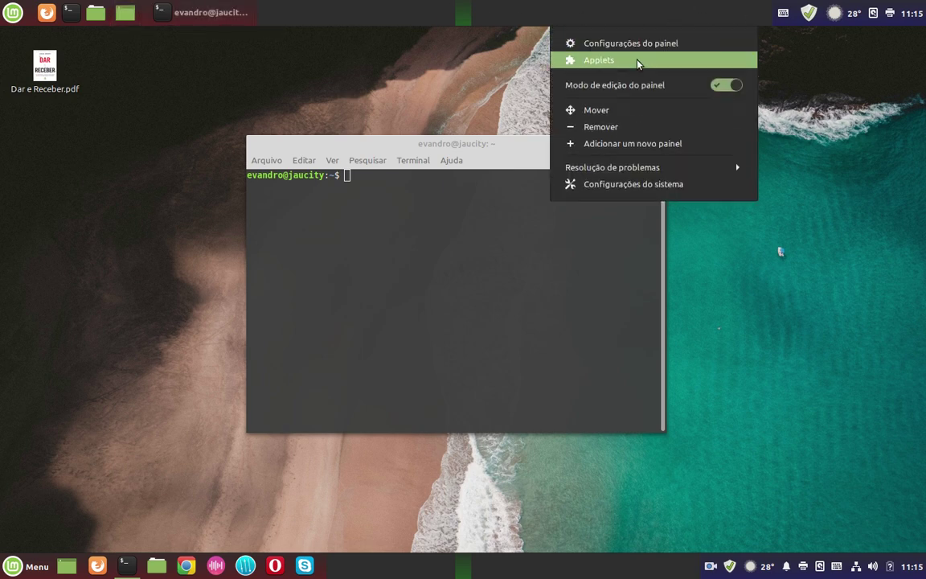
pyautogui.click(733, 86)
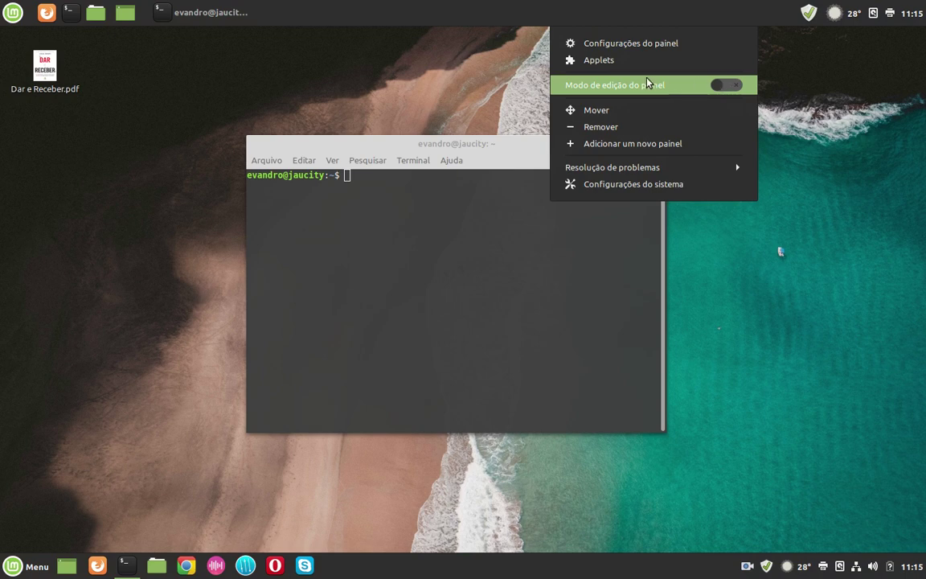
pyautogui.click(265, 63)
# Step: Test minimizing and restoring the terminal through its entry in the top panel's window list, and close the terminal
pyautogui.click(205, 16)
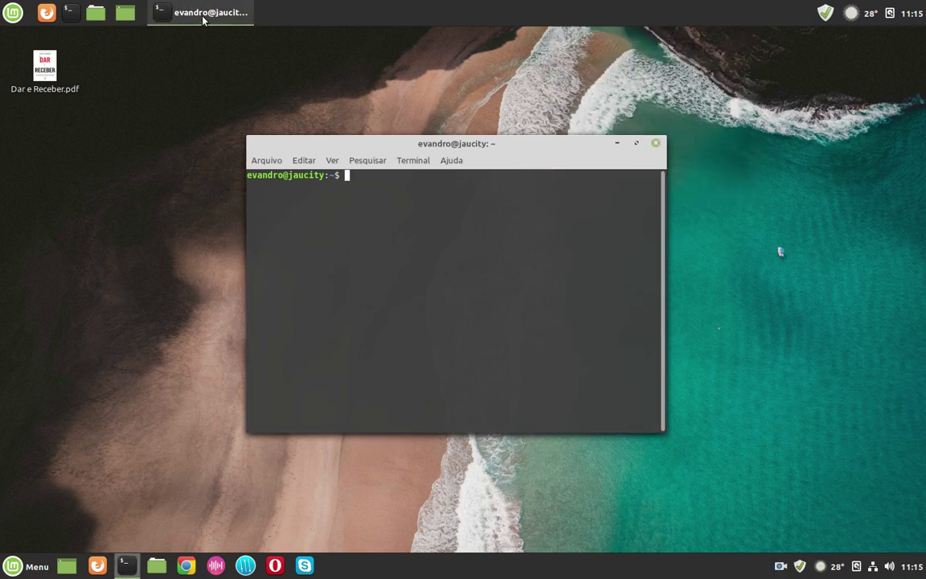
pyautogui.click(210, 12)
pyautogui.click(212, 12)
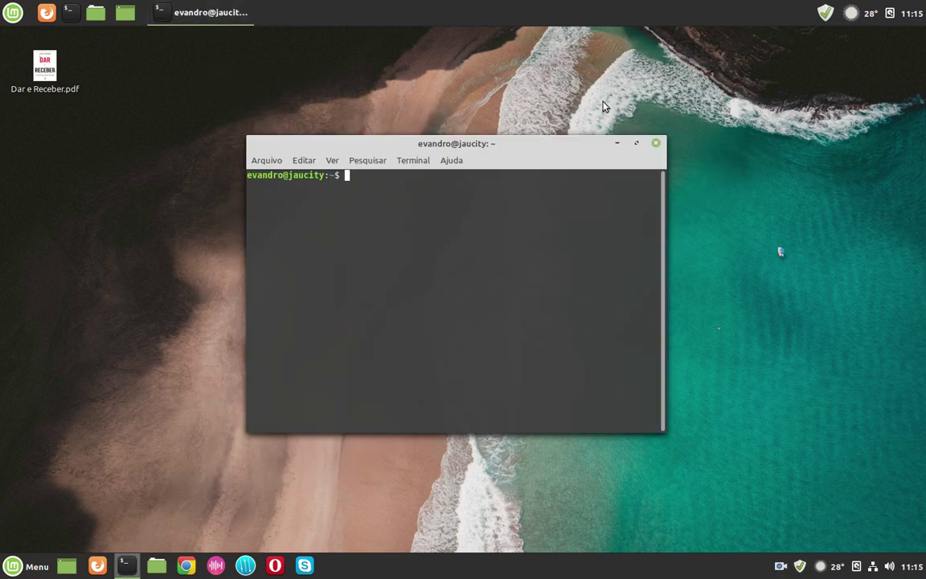
pyautogui.click(656, 144)
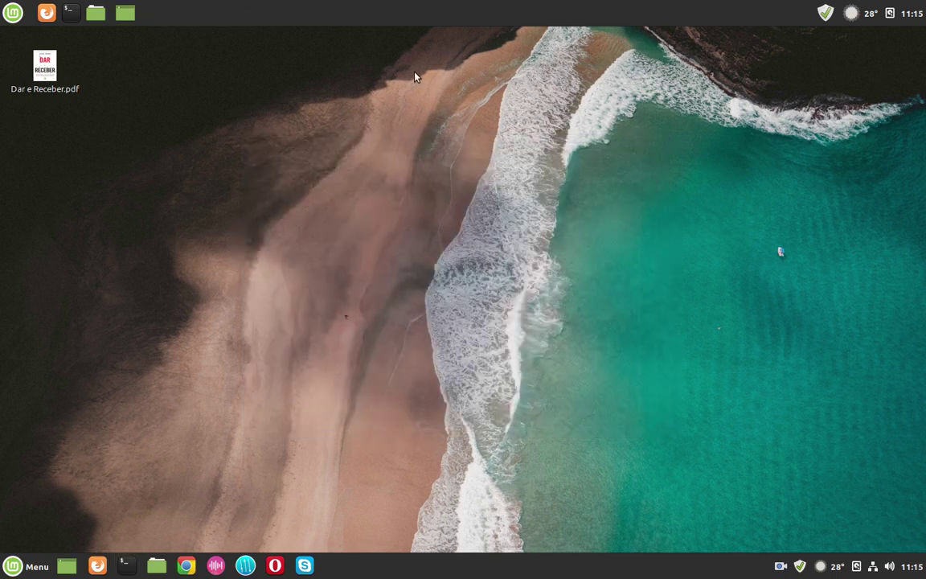
# Step: Check the window list with the file manager and terminal launched from the panels, and close each window after checking
pyautogui.click(98, 17)
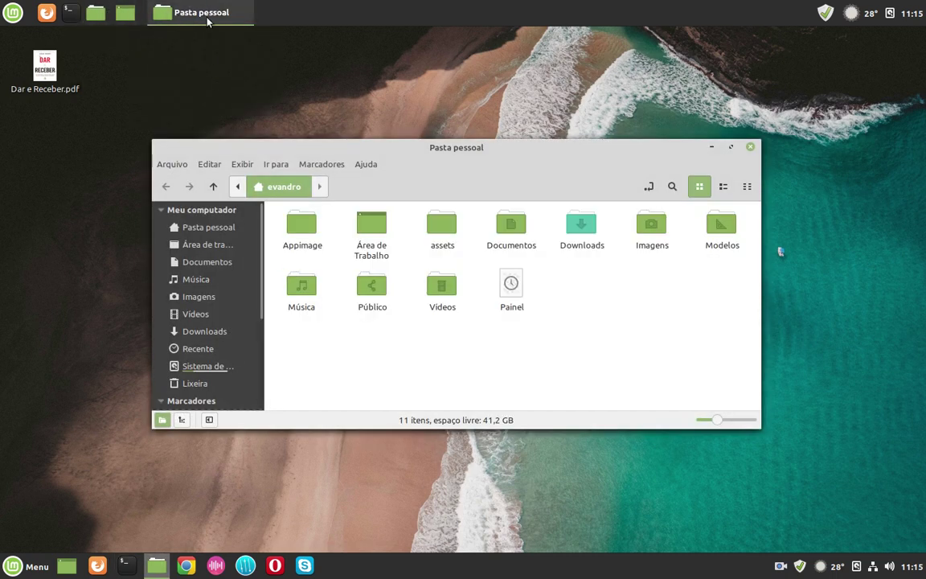
pyautogui.click(71, 13)
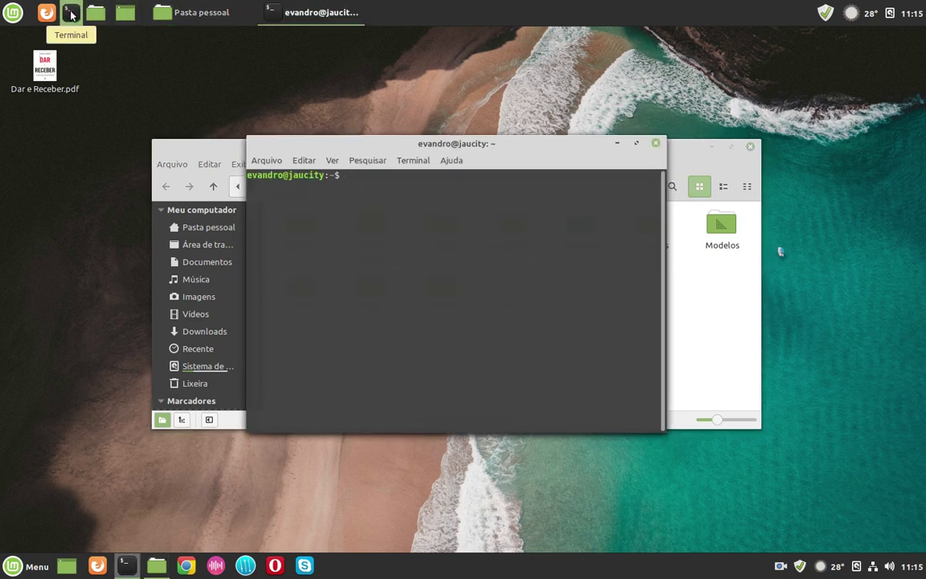
pyautogui.click(656, 145)
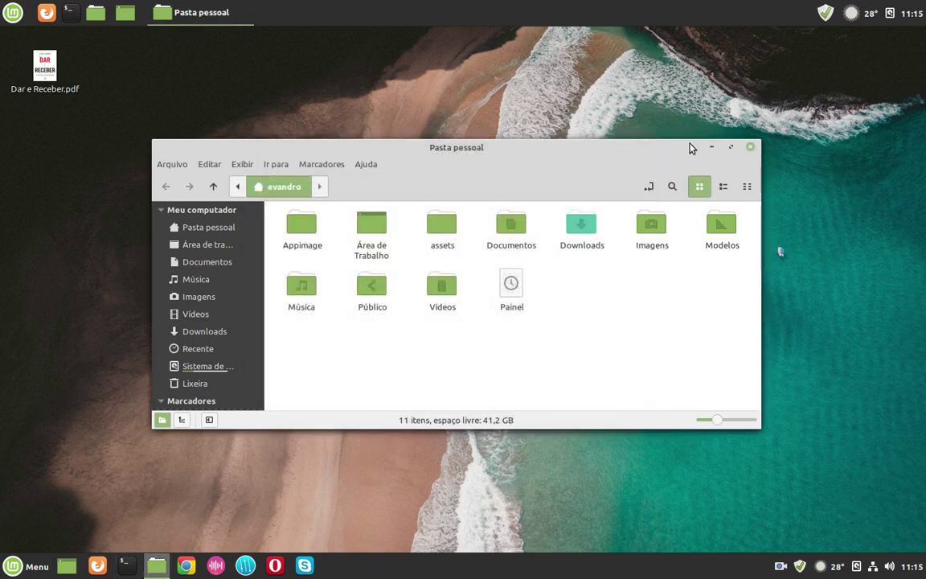
pyautogui.click(751, 149)
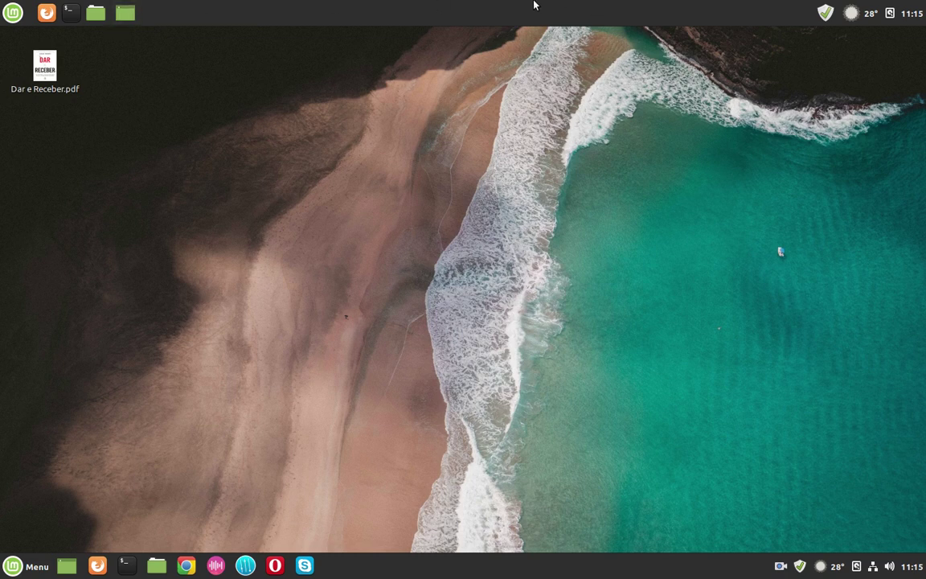
pyautogui.click(157, 566)
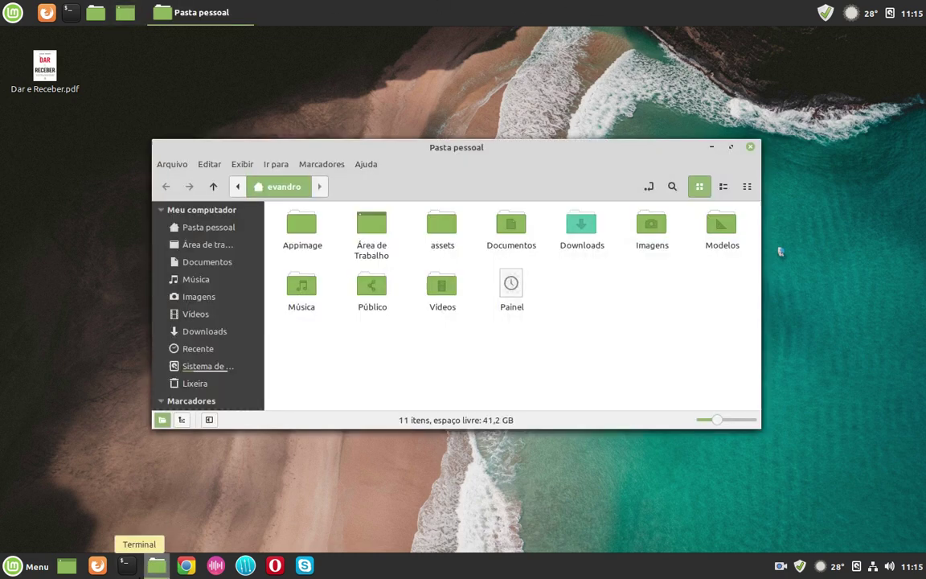
pyautogui.click(750, 147)
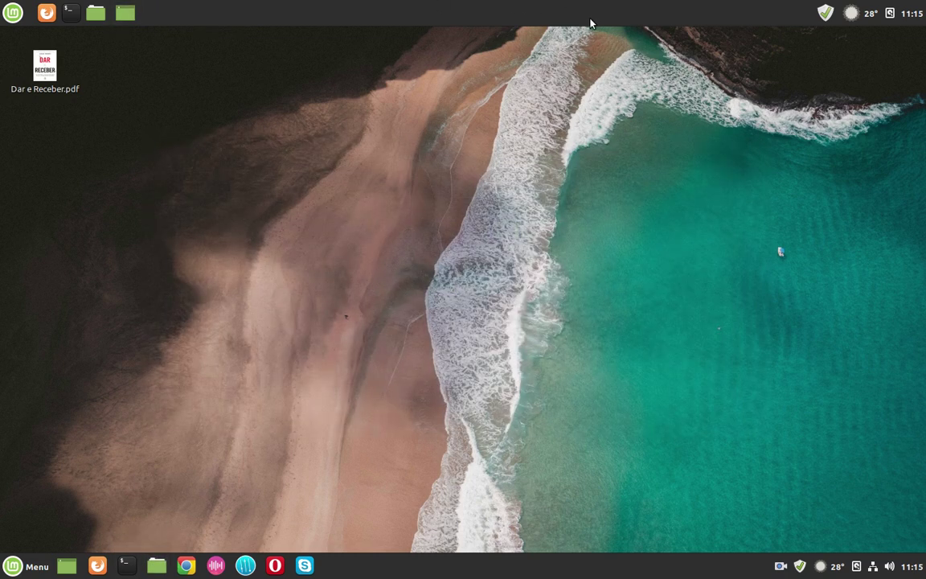
# Step: Open the top panel's Applets settings and select Dispositivos de armazenamento removíveis in the list of installed applets
pyautogui.rightClick(593, 22)
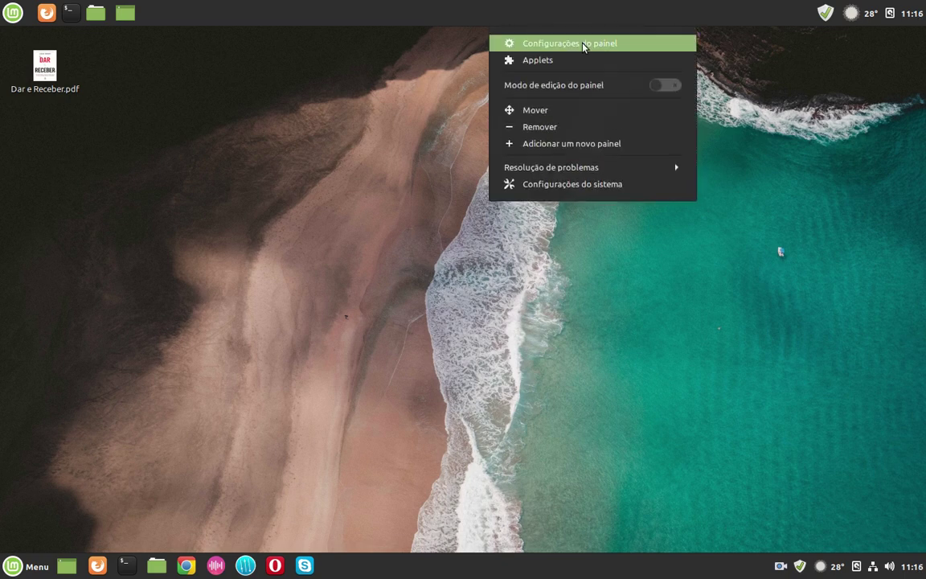
pyautogui.click(561, 64)
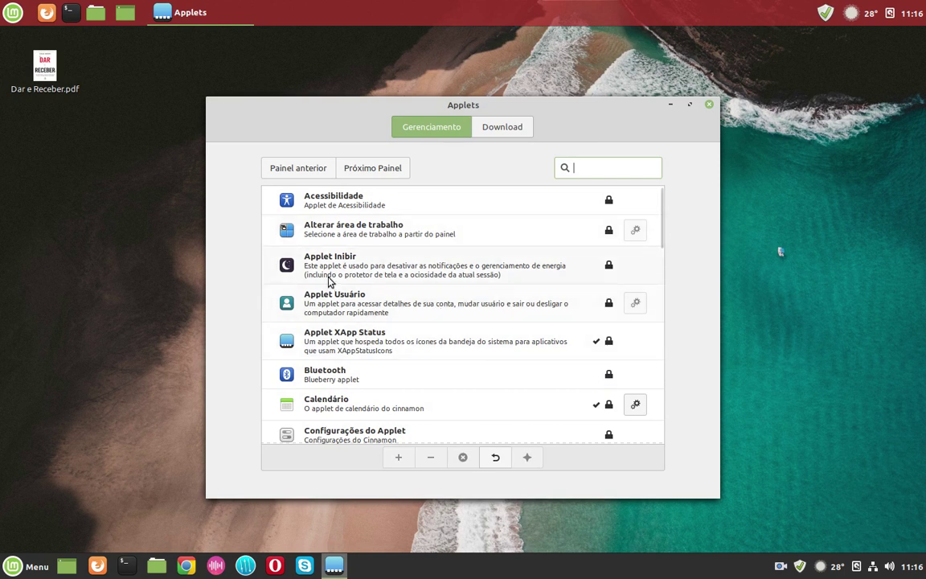
pyautogui.scroll(-2, 353, 256)
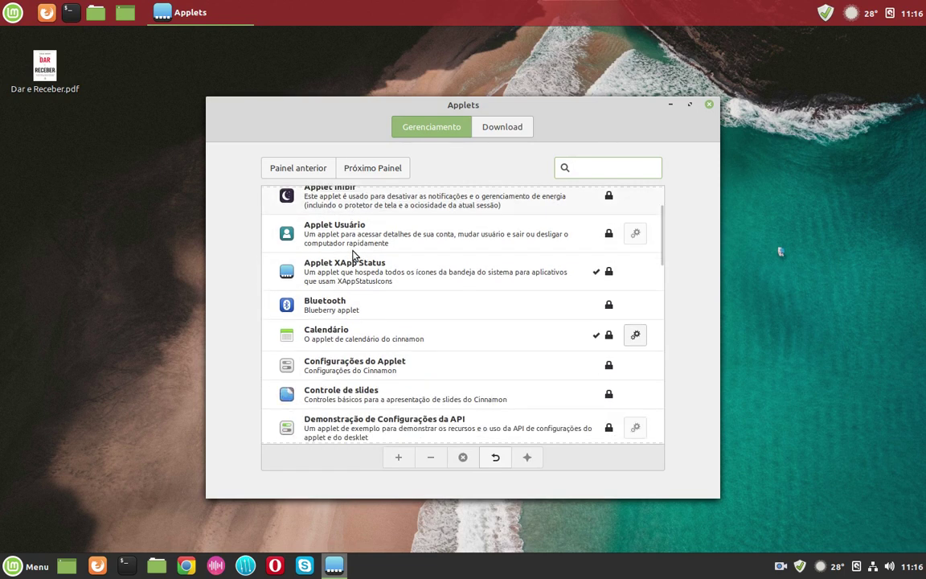
pyautogui.scroll(-2, 362, 321)
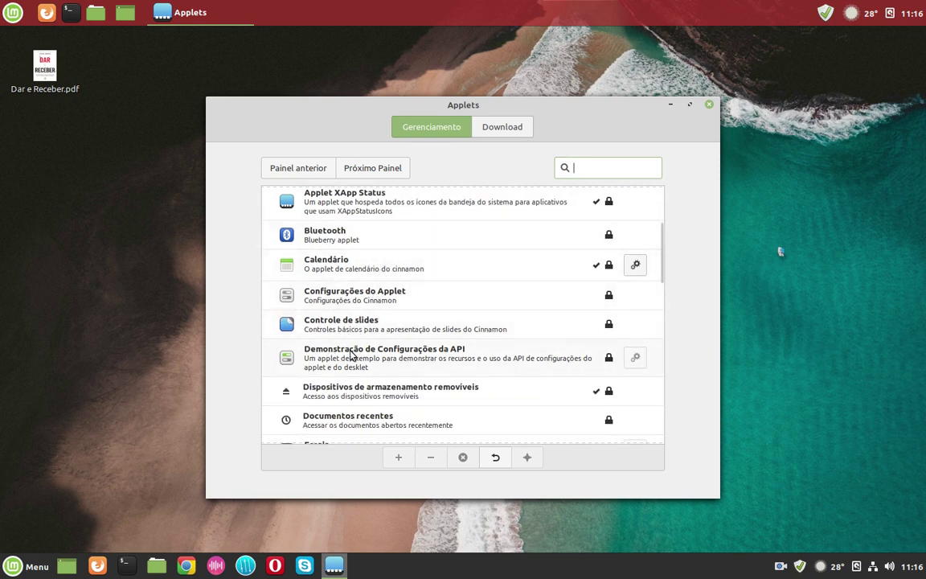
pyautogui.click(317, 388)
pyautogui.scroll(-1, 317, 389)
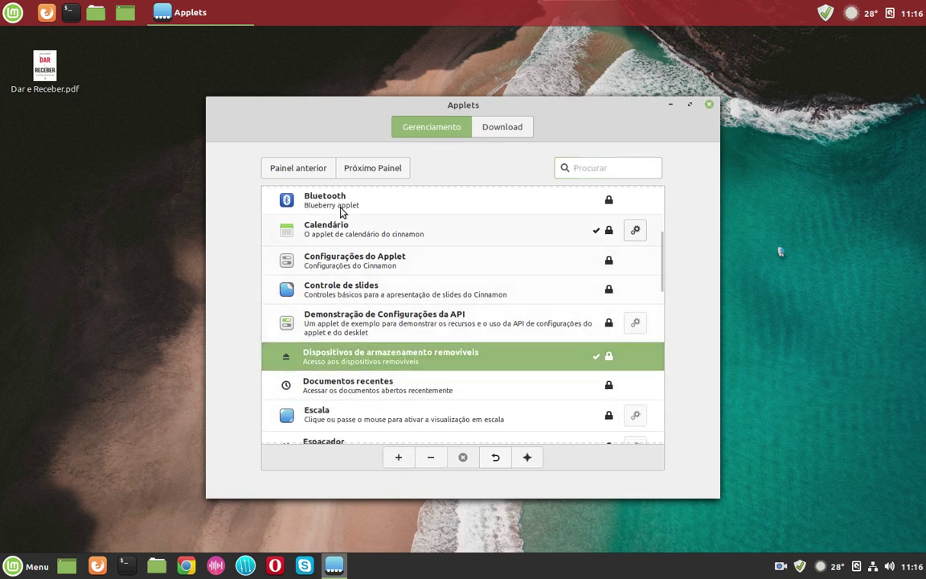
# Step: Remove the Lançadores de painel applet from the top panel
pyautogui.click(374, 172)
pyautogui.click(310, 170)
pyautogui.scroll(-2, 369, 376)
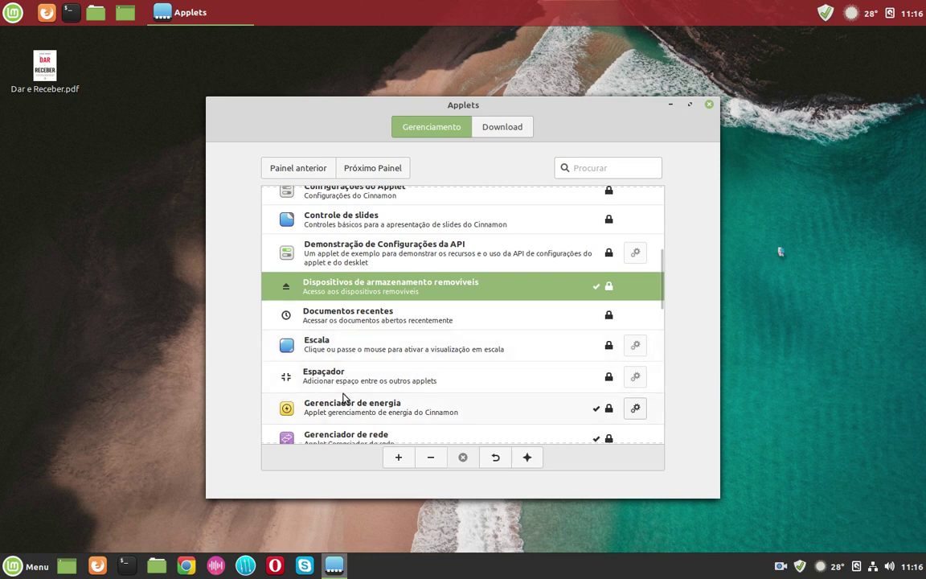
pyautogui.click(344, 397)
pyautogui.scroll(-4, 353, 386)
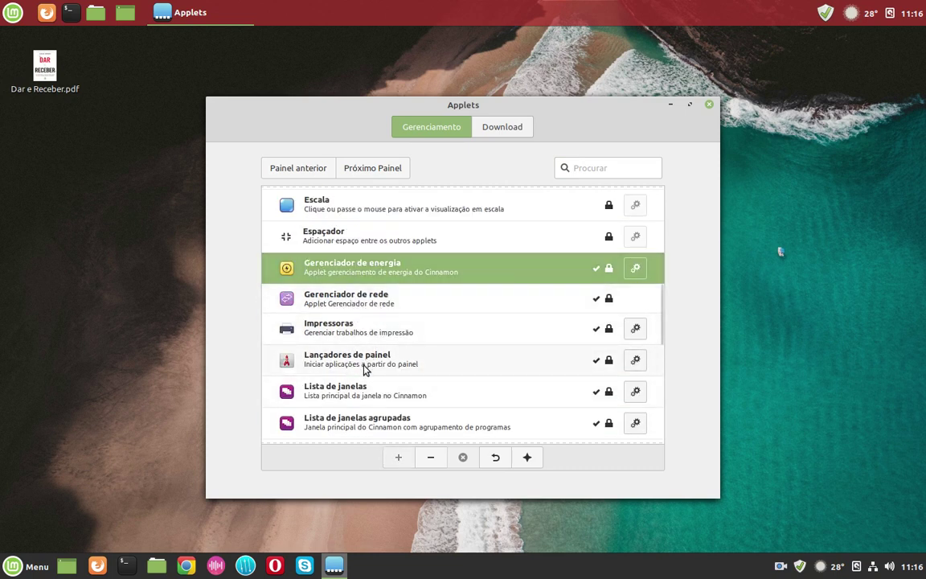
pyautogui.click(368, 332)
pyautogui.click(368, 361)
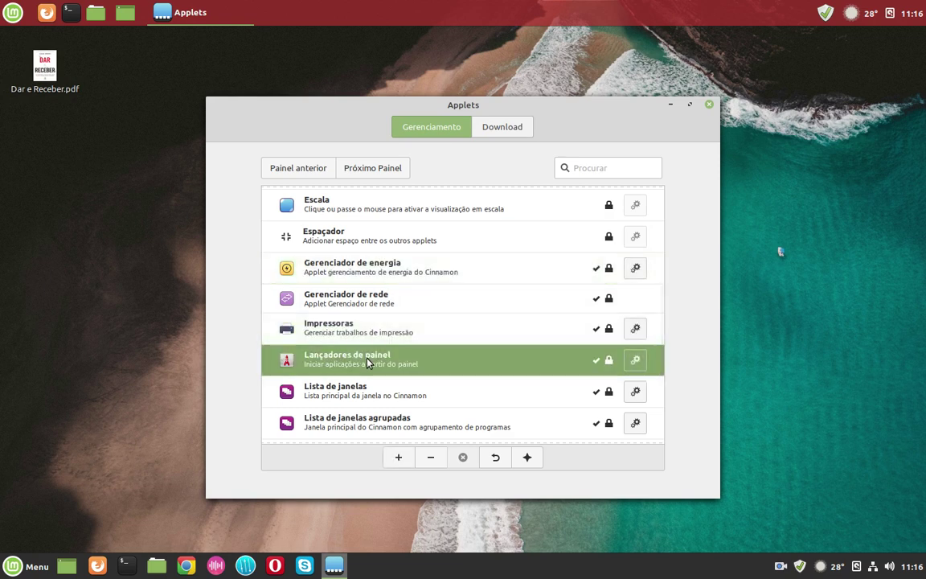
pyautogui.click(432, 460)
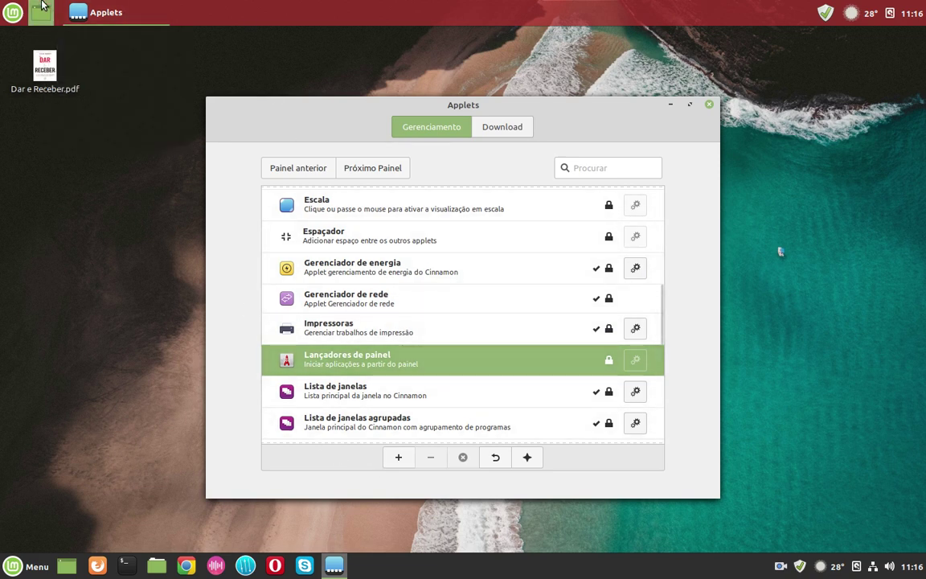
# Step: Remove the Lista de janelas applet from the top panel
pyautogui.click(351, 392)
pyautogui.scroll(-1, 351, 392)
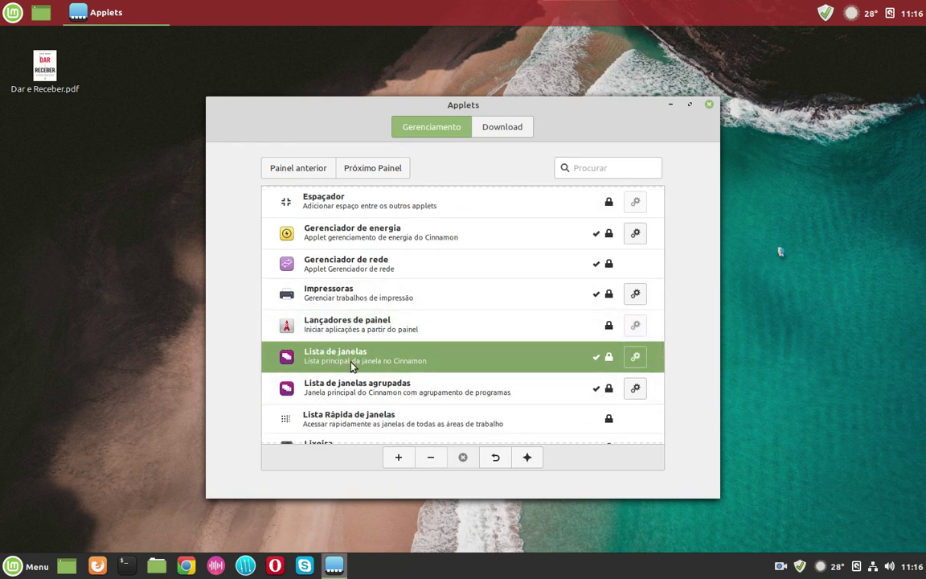
pyautogui.click(428, 460)
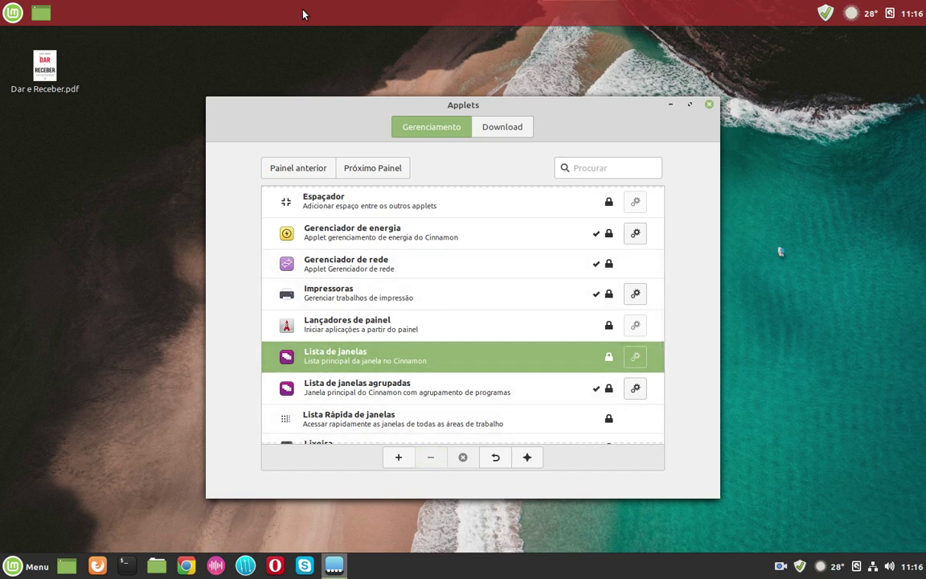
# Step: Add the Lista de janelas agrupadas applet to the top panel and close the Applets settings
pyautogui.click(323, 386)
pyautogui.scroll(-2, 360, 369)
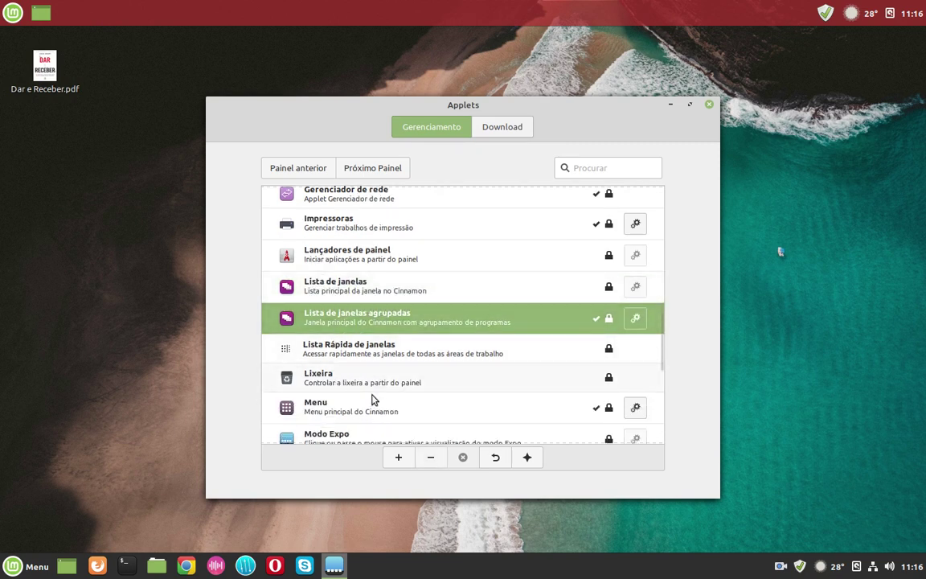
pyautogui.click(397, 458)
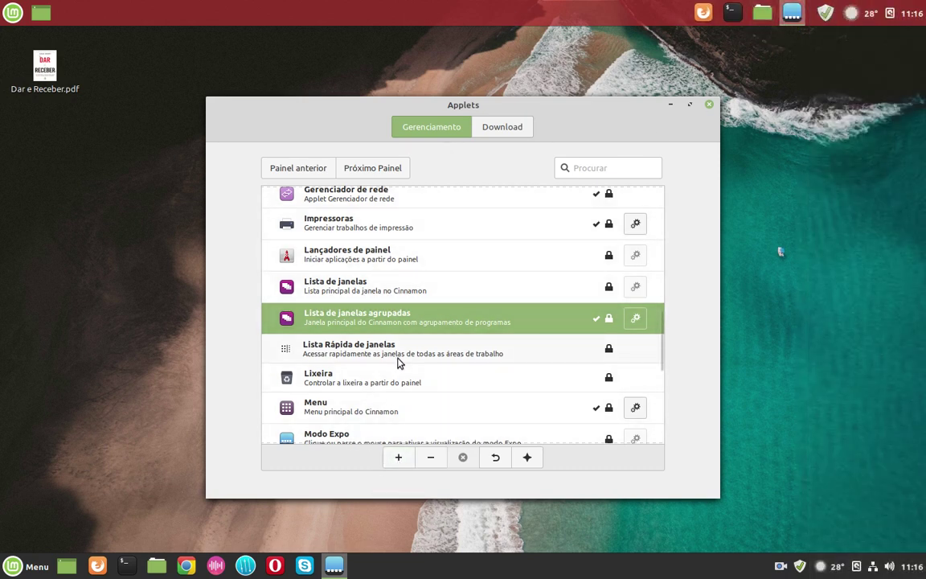
pyautogui.scroll(-6, 397, 363)
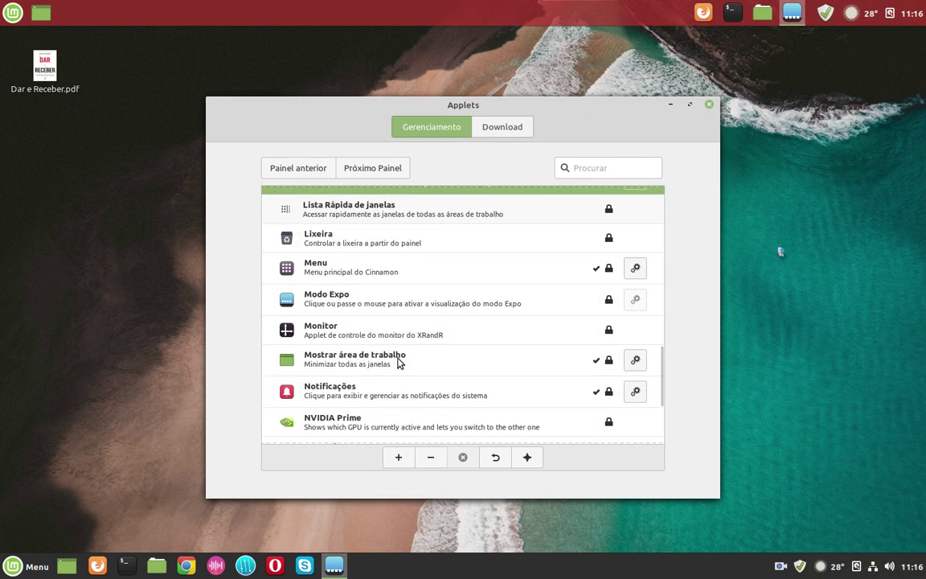
pyautogui.click(707, 106)
# Step: Turn on Modo de edição do painel for the top panel and dismiss its context menu
pyautogui.rightClick(559, 16)
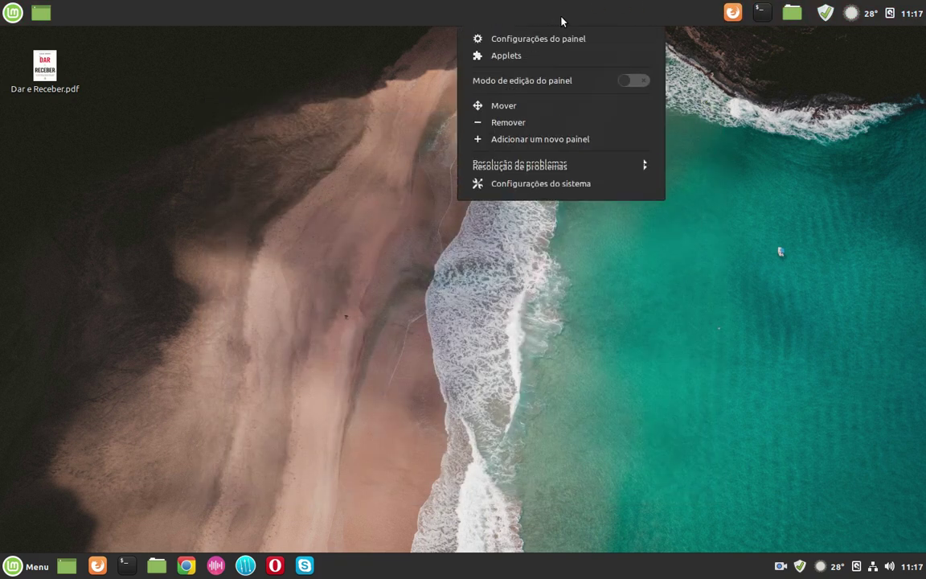
pyautogui.click(746, 59)
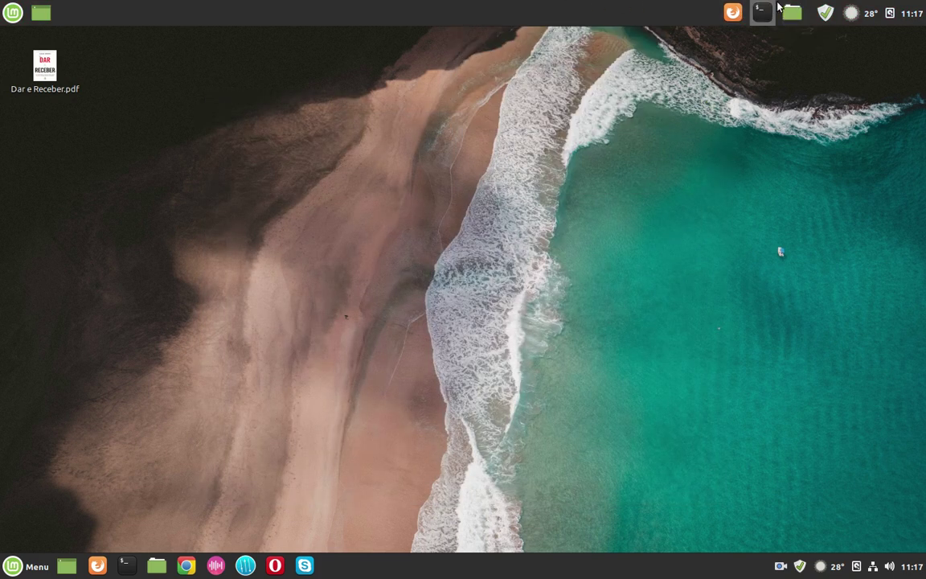
pyautogui.rightClick(630, 14)
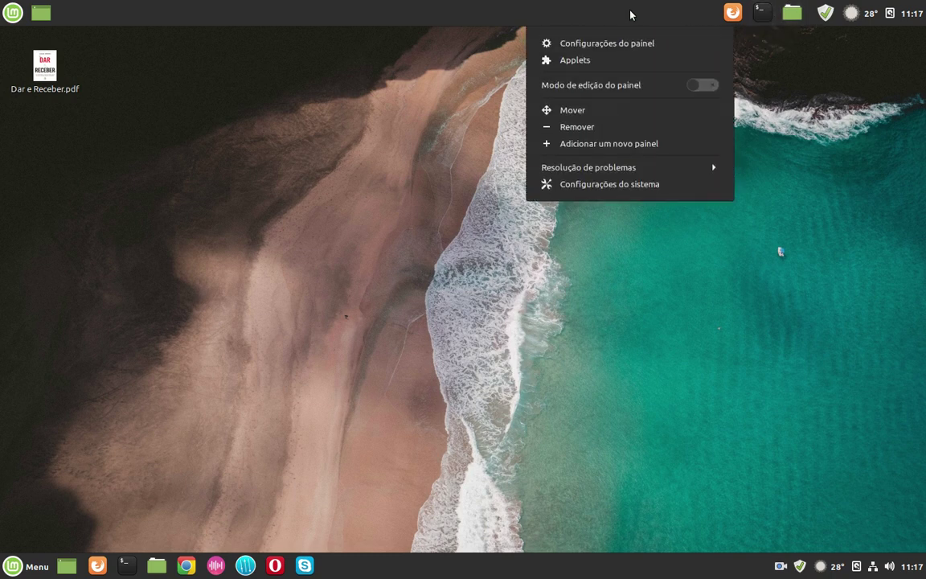
pyautogui.click(702, 85)
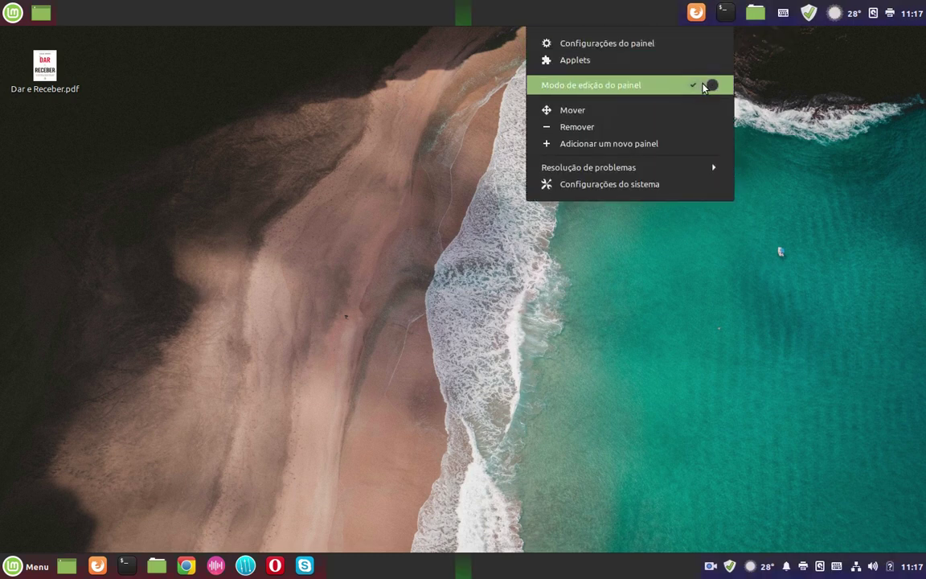
pyautogui.click(481, 137)
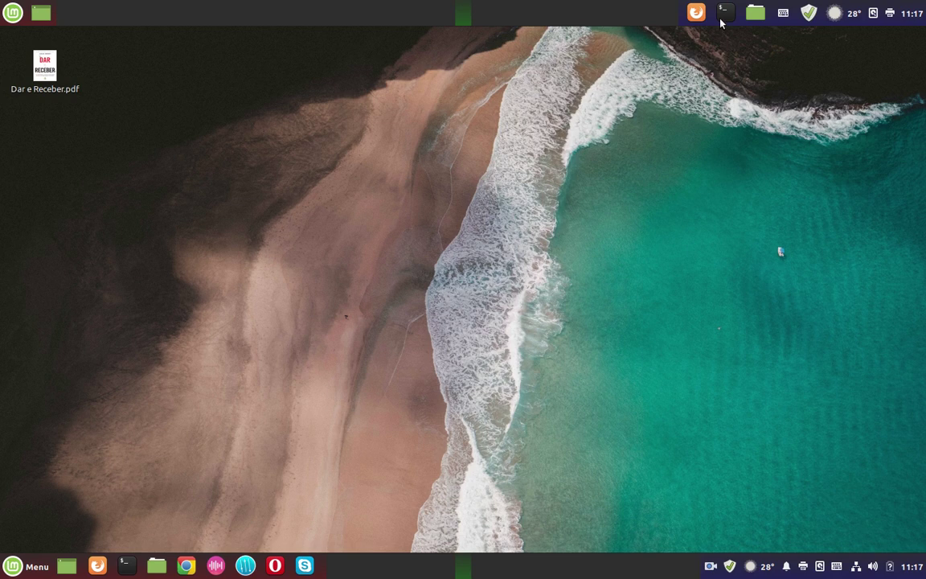
# Step: Move the grouped window list to the top panel's left zone, with the Mostrar área de trabalho applet between it and the menu
pyautogui.moveTo(720, 16); pyautogui.dragTo(84, 10)
pyautogui.moveTo(701, 15); pyautogui.dragTo(25, 15)
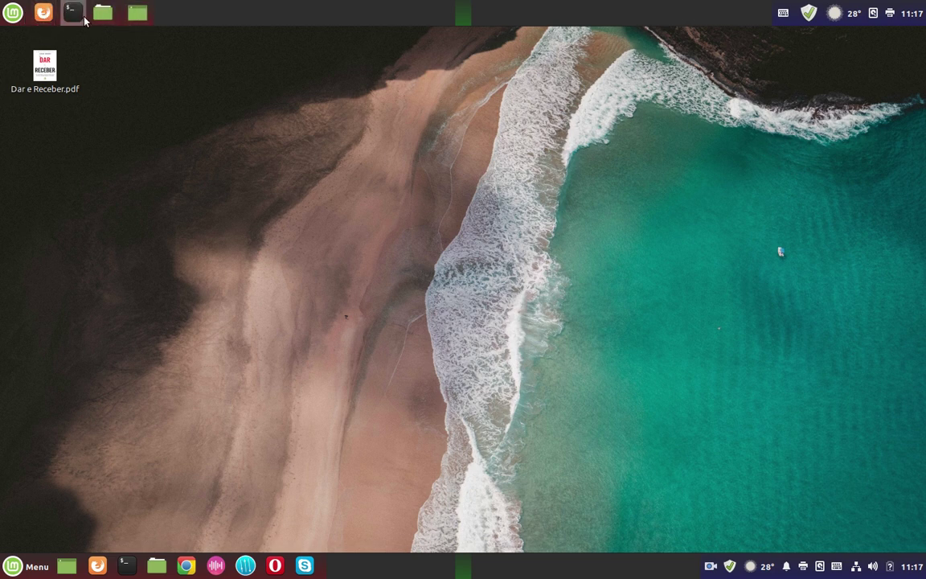
pyautogui.click(144, 17)
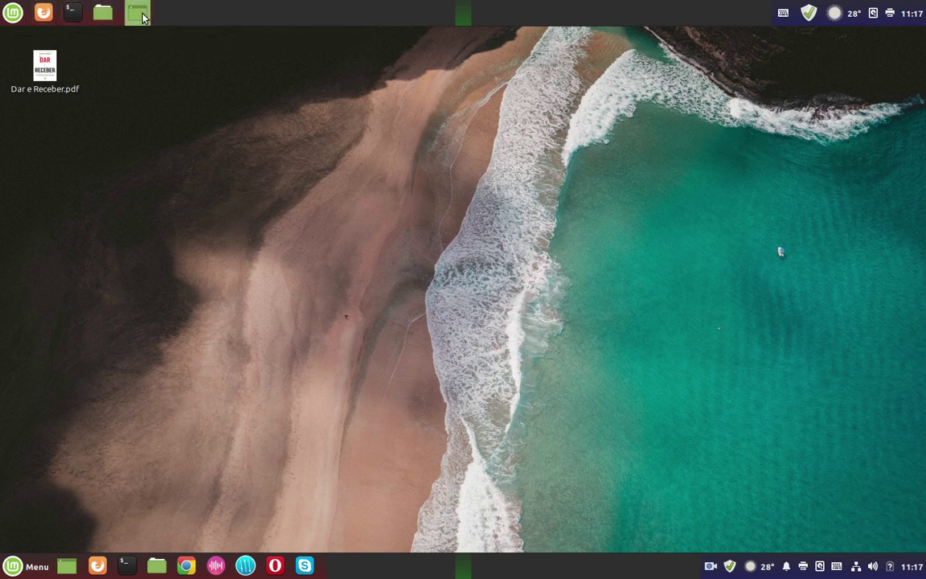
pyautogui.moveTo(144, 18); pyautogui.dragTo(43, 16)
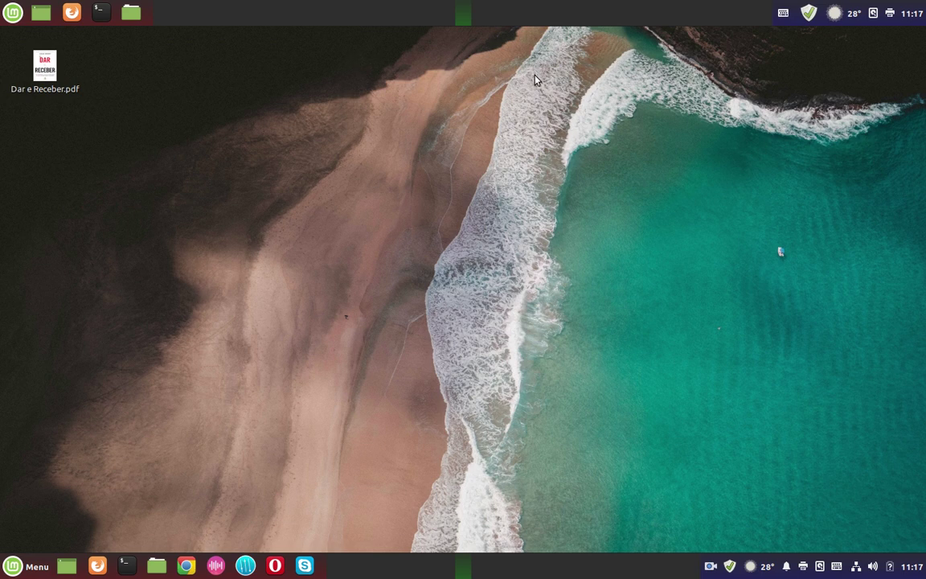
# Step: Turn off Modo de edição do painel once the top panel's applets are rearranged, and dismiss the context menu
pyautogui.rightClick(666, 20)
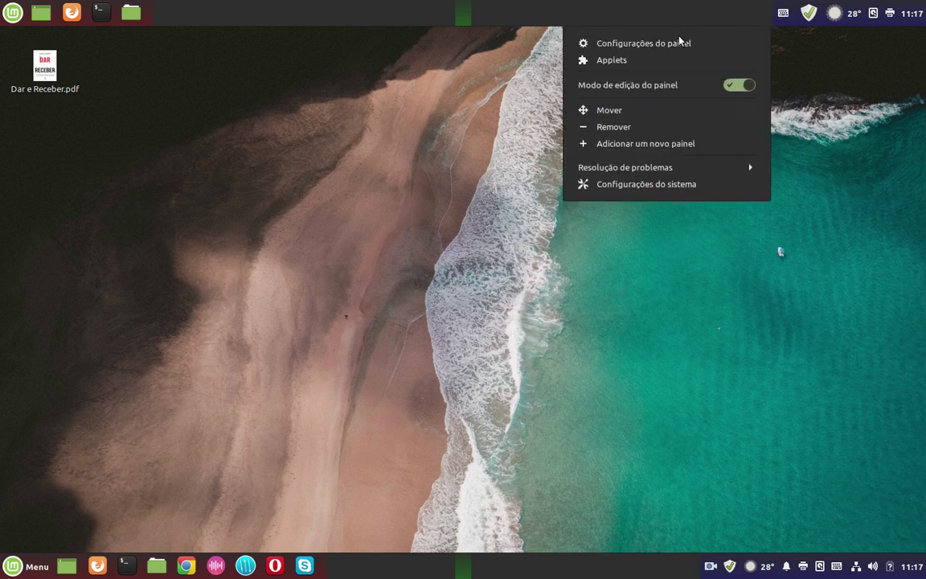
pyautogui.click(741, 85)
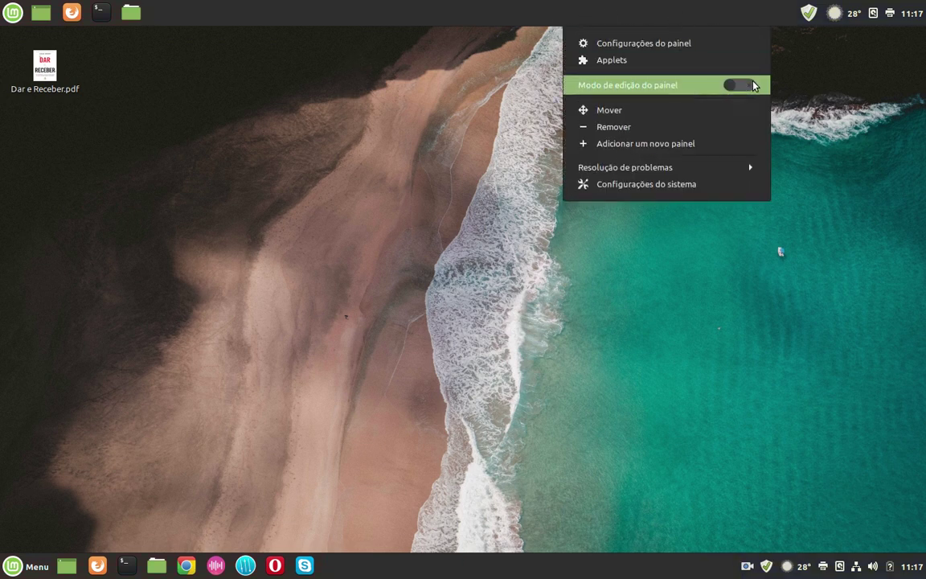
pyautogui.click(366, 151)
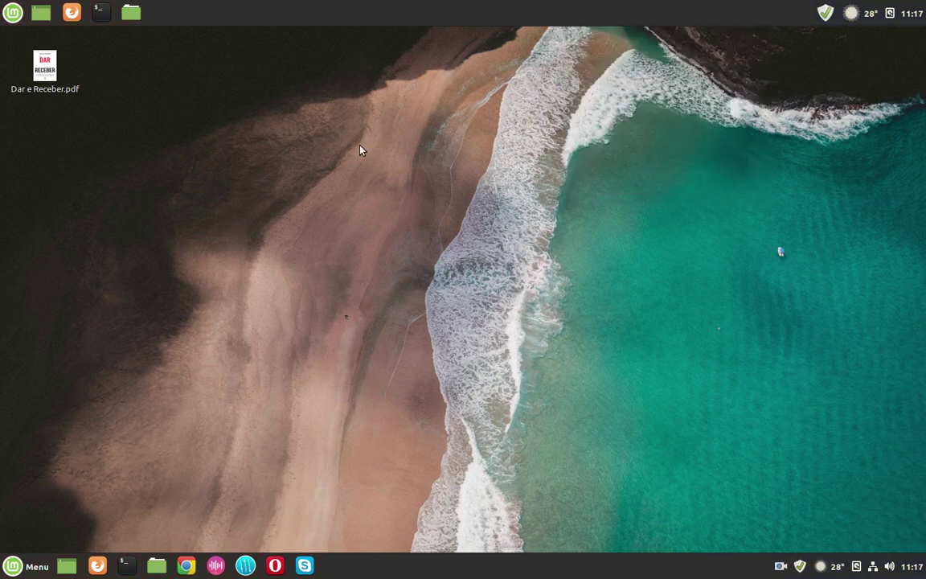
# Step: Open the file manager from the top panel's grouped window list and open a second Pasta pessoal window from its entry
pyautogui.click(131, 13)
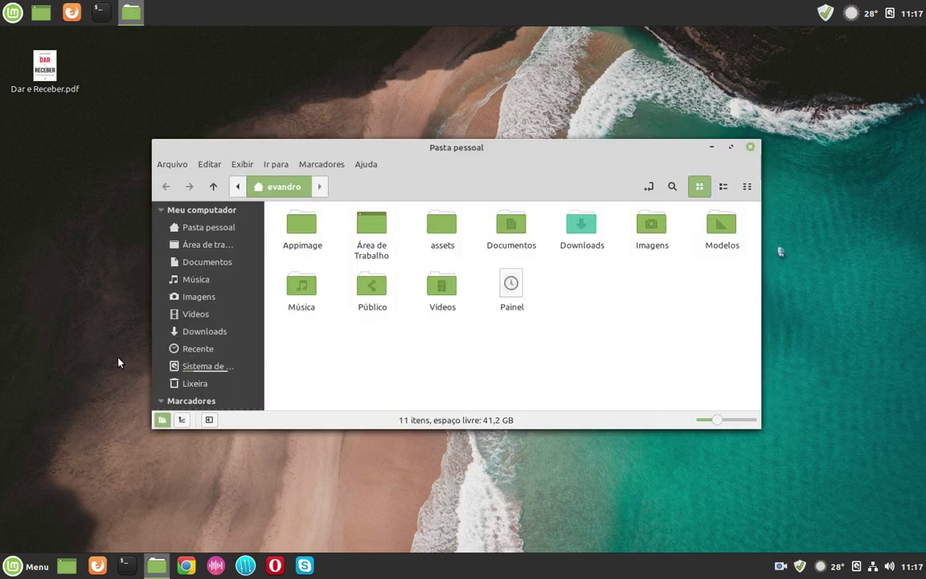
pyautogui.click(135, 20)
pyautogui.click(134, 17)
pyautogui.rightClick(134, 15)
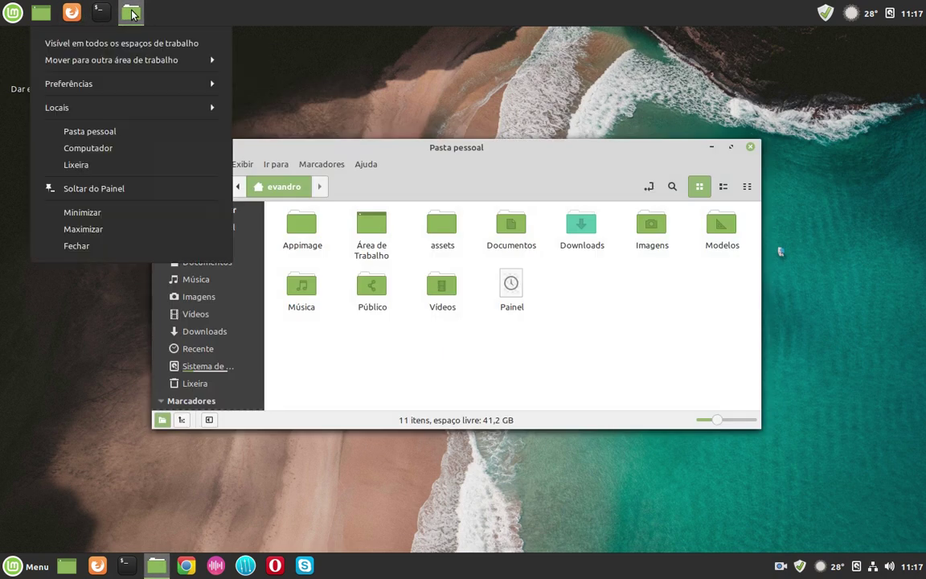
pyautogui.click(90, 133)
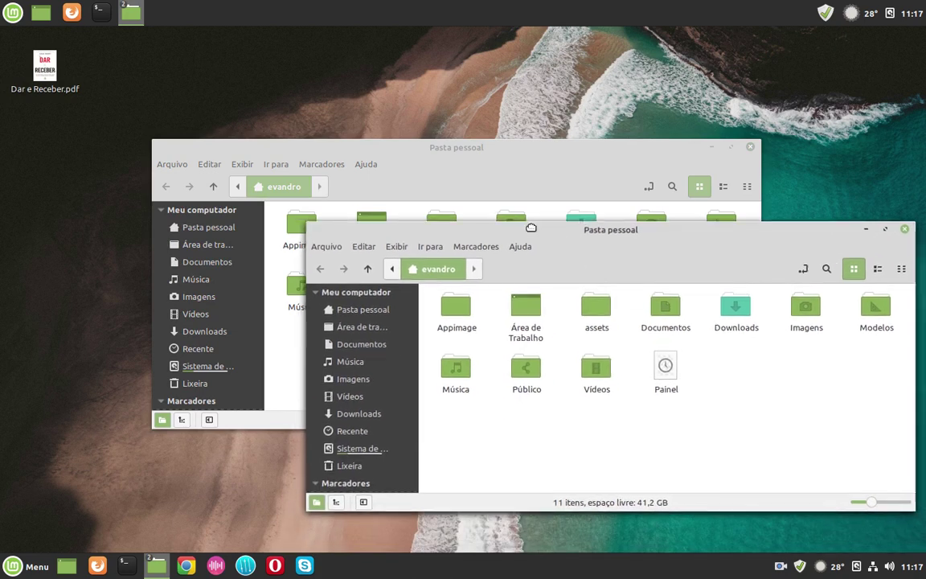
# Step: Check the thumbnail previews of the two grouped Pasta pessoal windows, and close both windows
pyautogui.moveTo(127, 9)
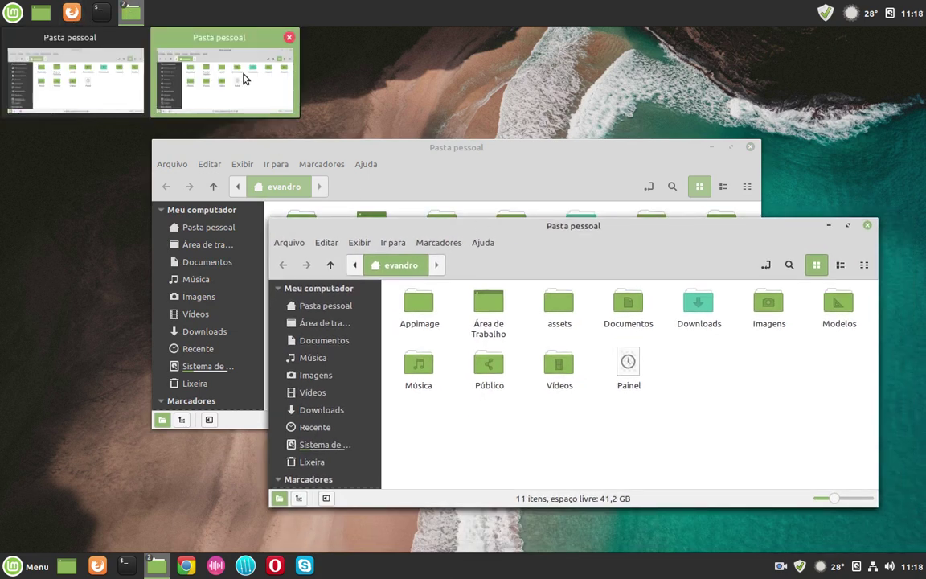
pyautogui.moveTo(72, 76)
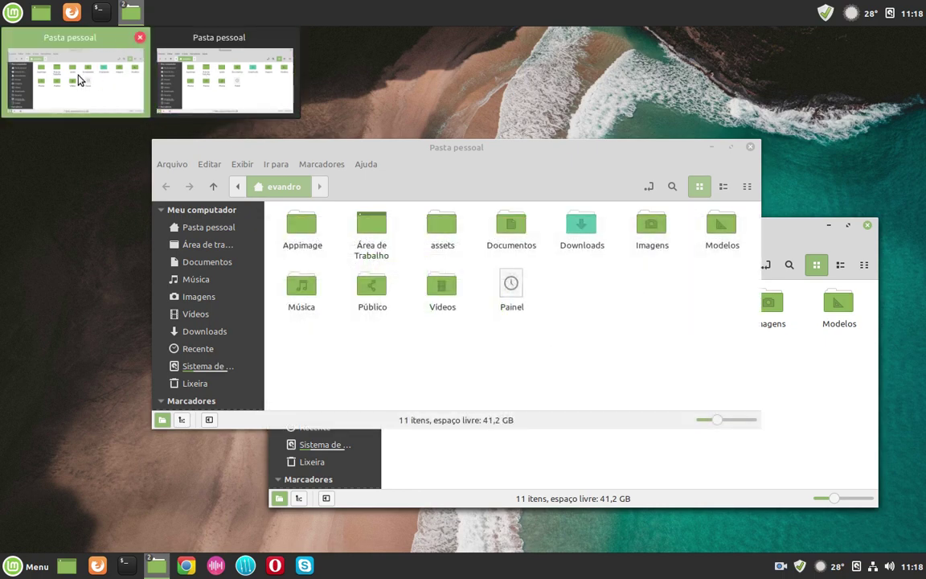
pyautogui.click(131, 11)
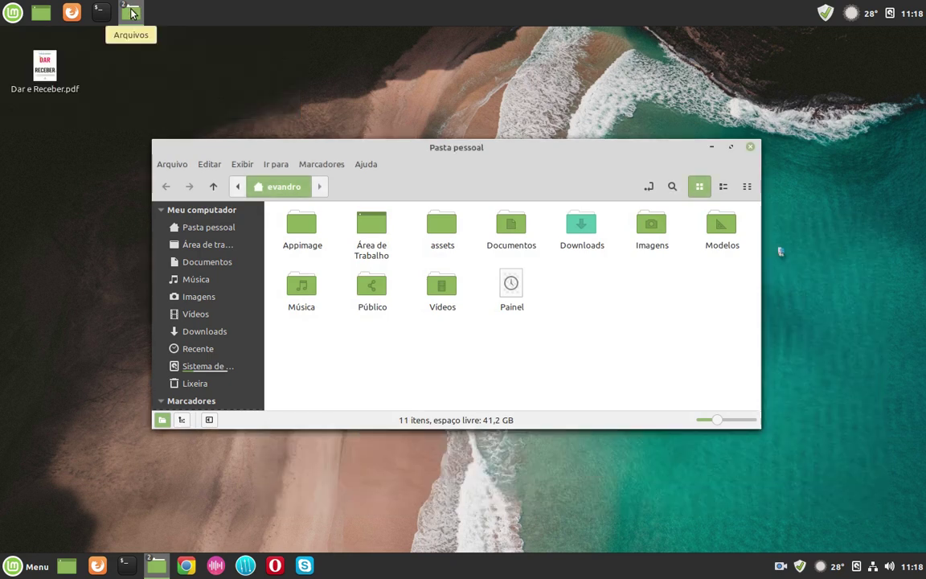
pyautogui.click(751, 149)
pyautogui.rightClick(131, 11)
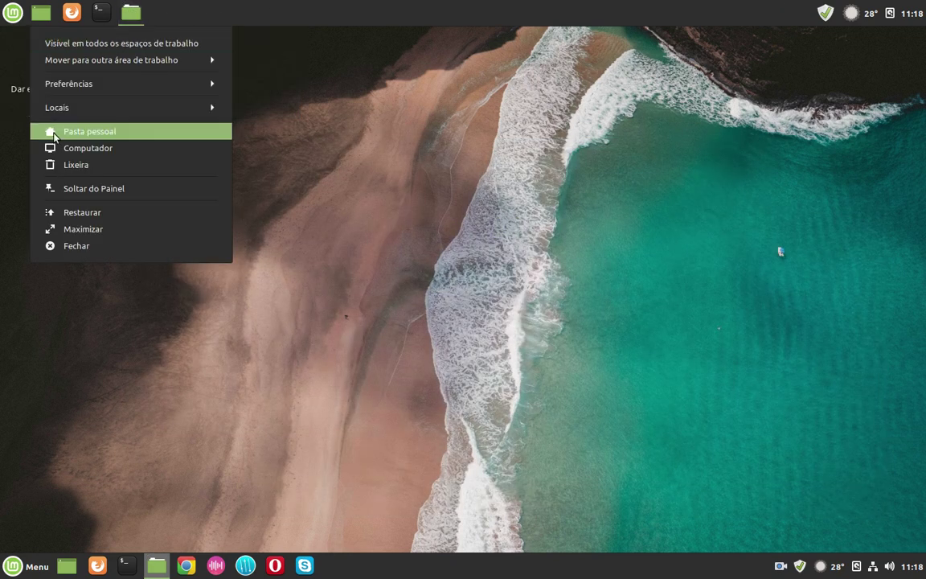
pyautogui.click(69, 245)
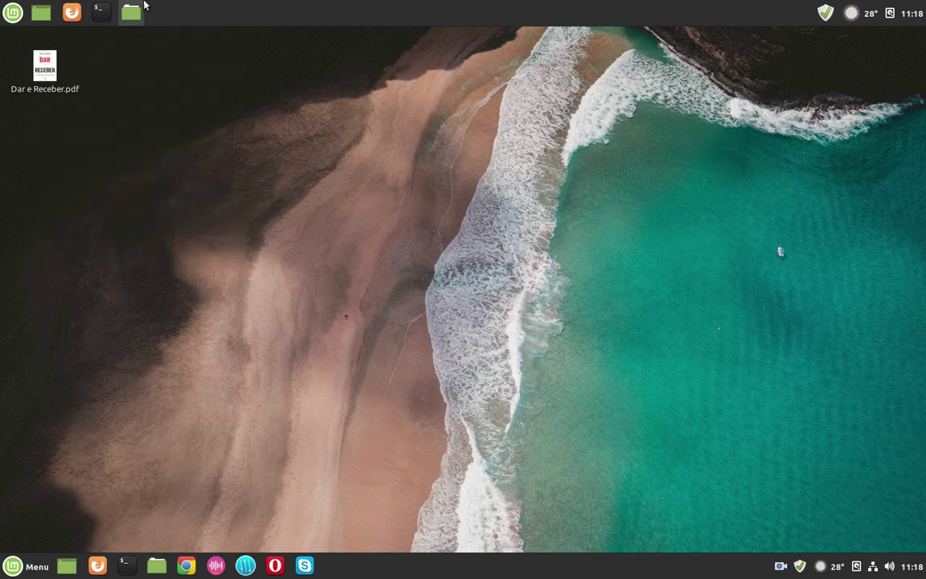
# Step: Add PulseEffects and Reprodutor de Mídias VLC from the applications menu to the top panel as launchers, and close the menu
pyautogui.click(12, 12)
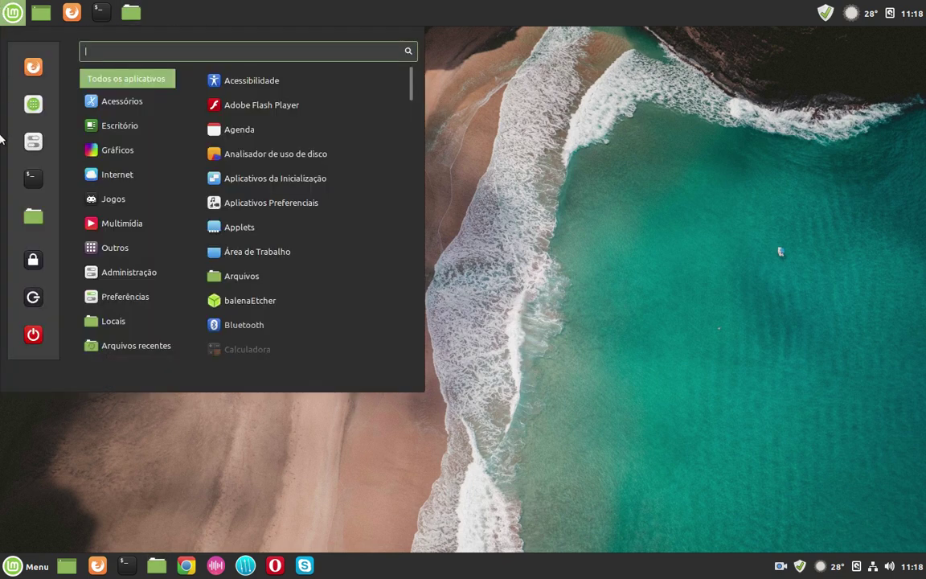
pyautogui.moveTo(112, 223)
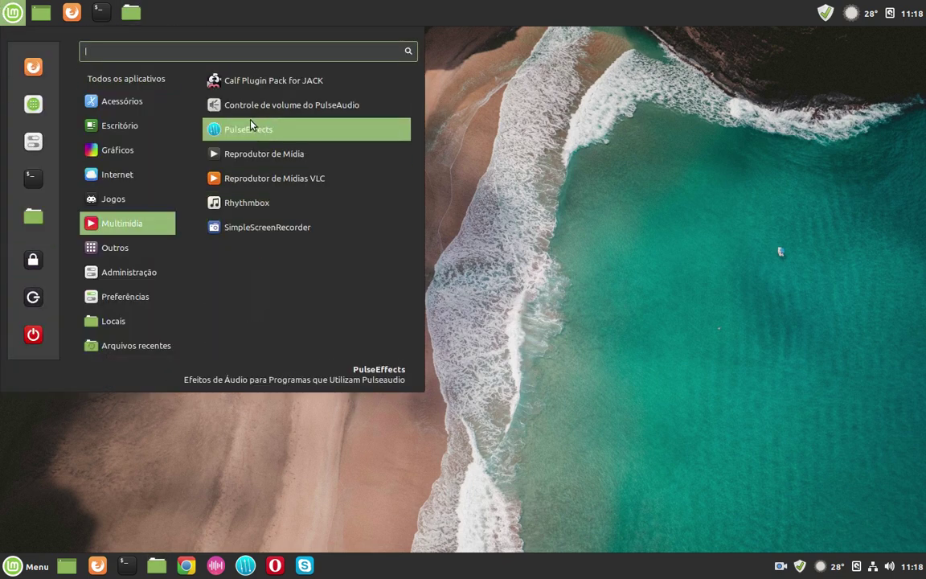
pyautogui.moveTo(256, 138); pyautogui.dragTo(112, 12)
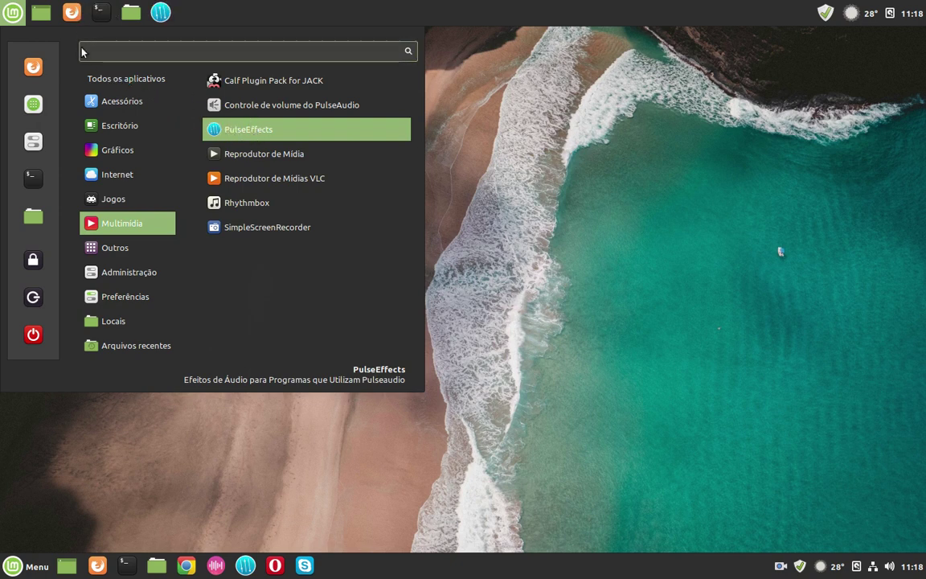
pyautogui.moveTo(115, 235)
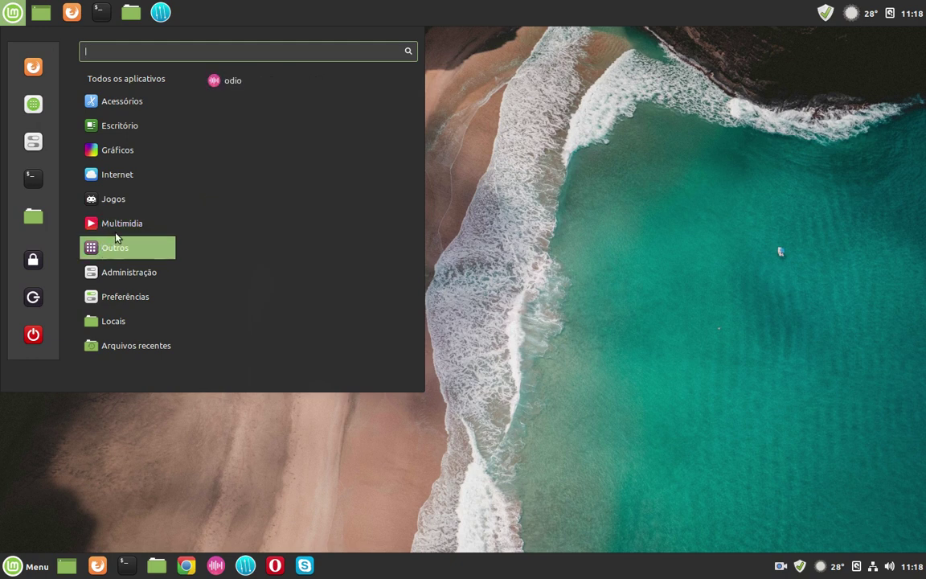
pyautogui.moveTo(268, 182); pyautogui.dragTo(107, 5)
pyautogui.moveTo(128, 272)
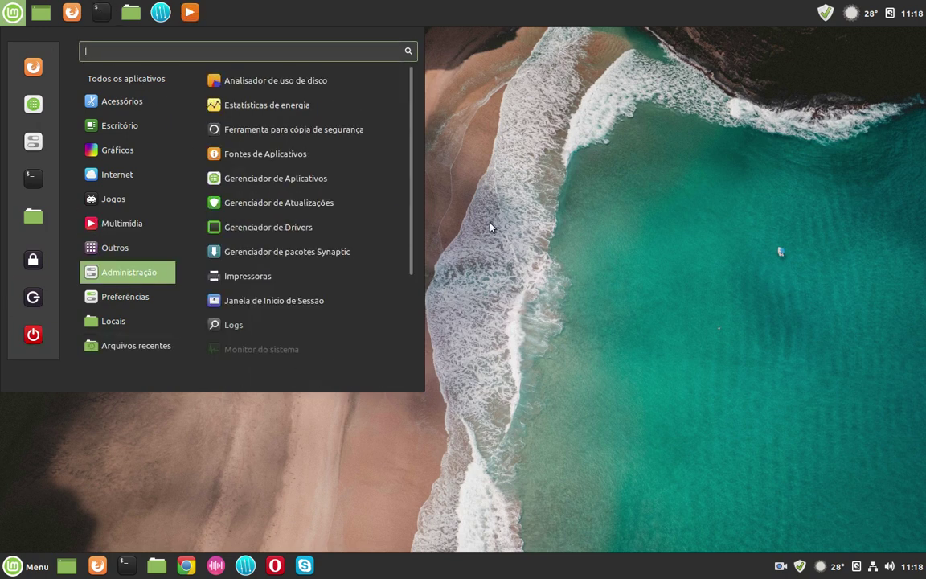
pyautogui.click(496, 183)
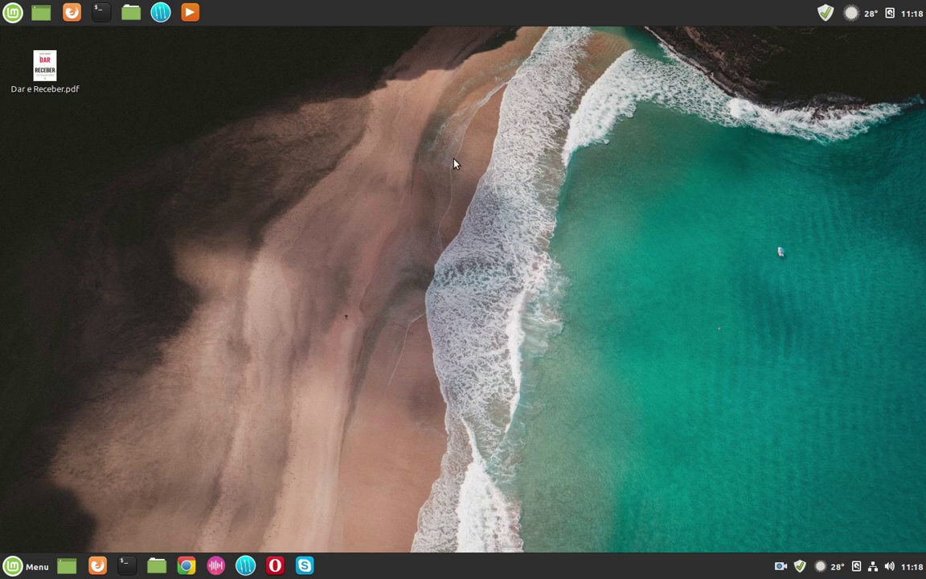
# Step: Launch Reprodutor de Mídias VLC from its top panel launcher, accept the network access policy with metadata access allowed, and close the player
pyautogui.click(190, 13)
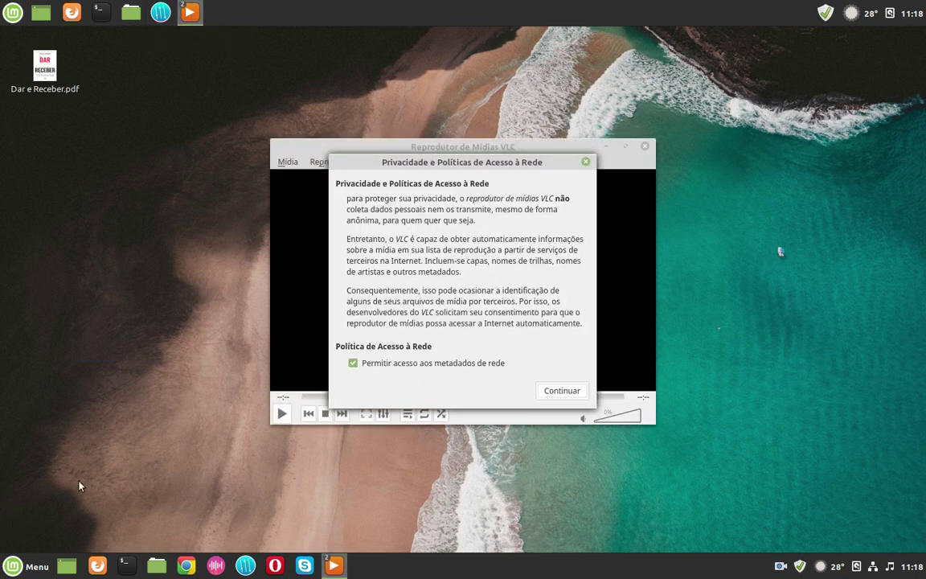
pyautogui.click(544, 394)
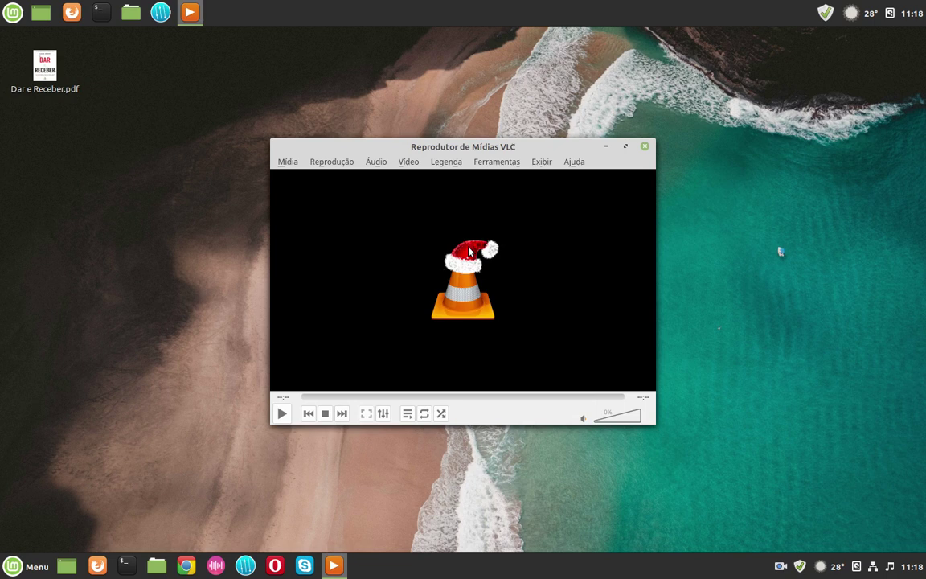
pyautogui.click(645, 146)
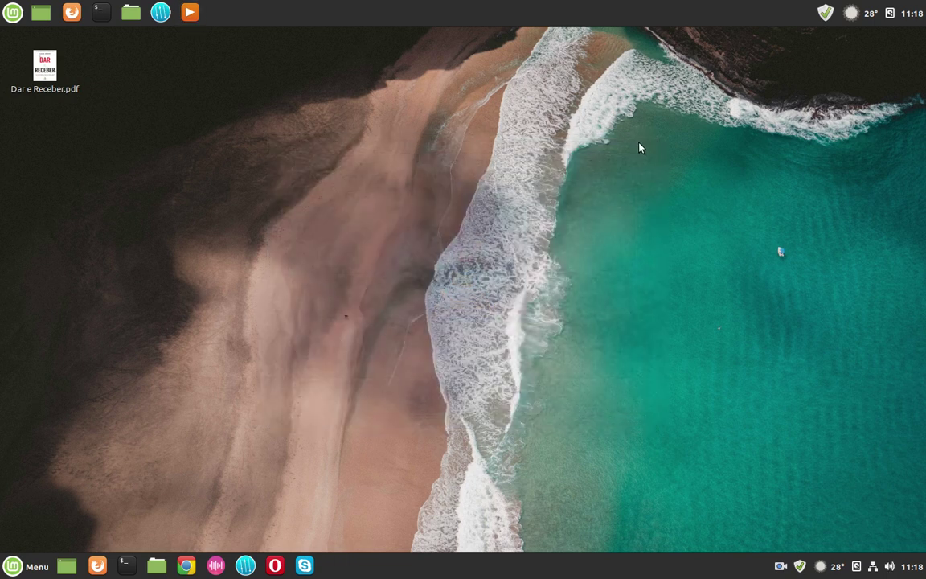
# Step: Restore all Cinnamon settings to their defaults from the top panel's troubleshooting options, and confirm the reset
pyautogui.rightClick(414, 16)
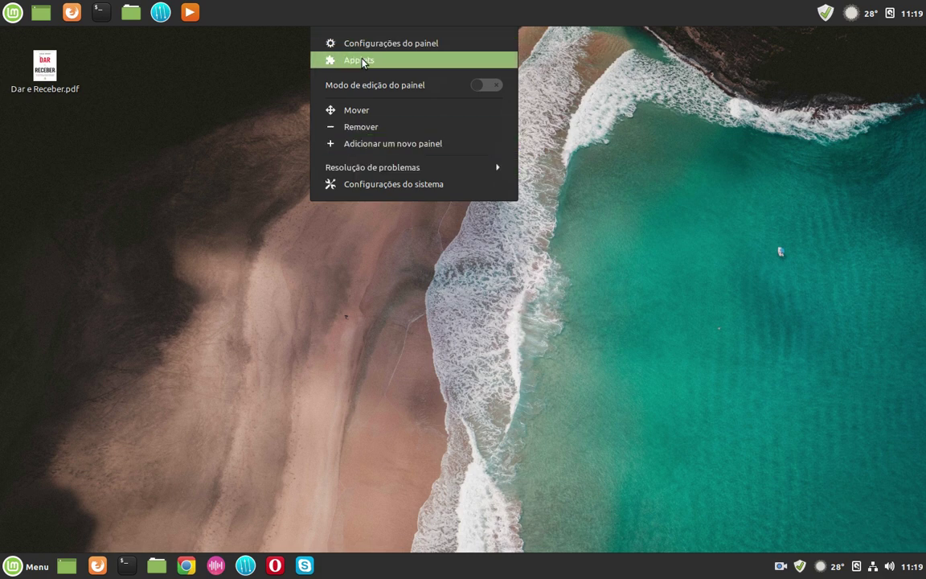
pyautogui.click(371, 169)
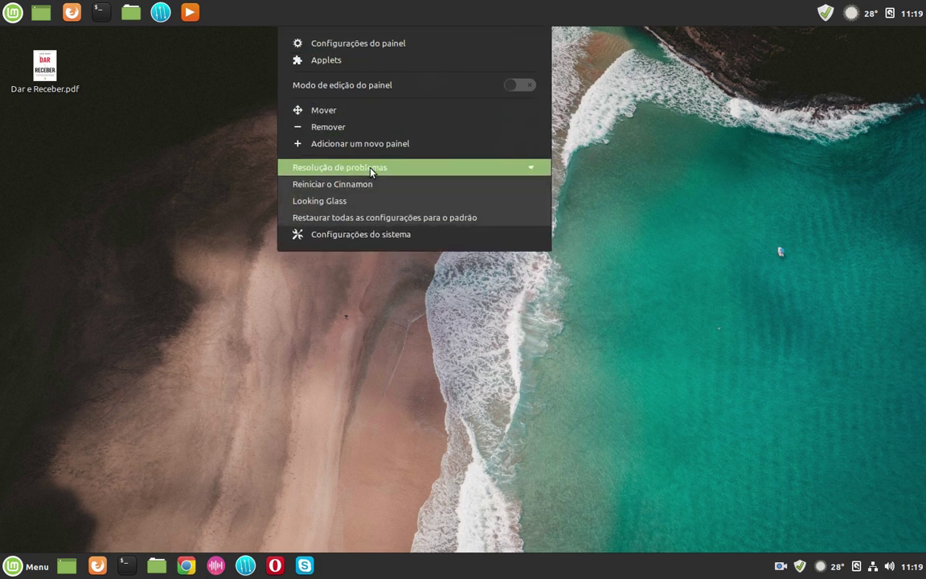
pyautogui.click(368, 219)
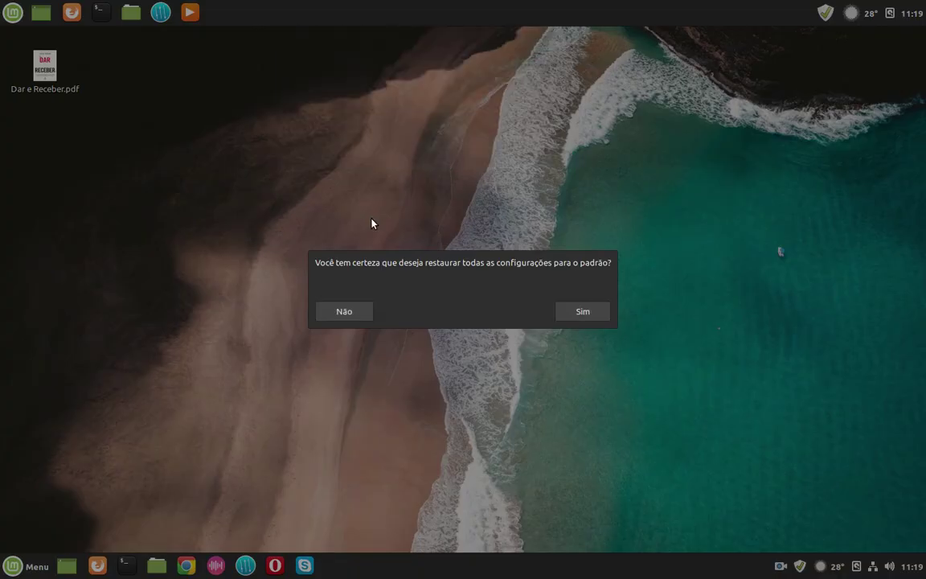
pyautogui.click(582, 311)
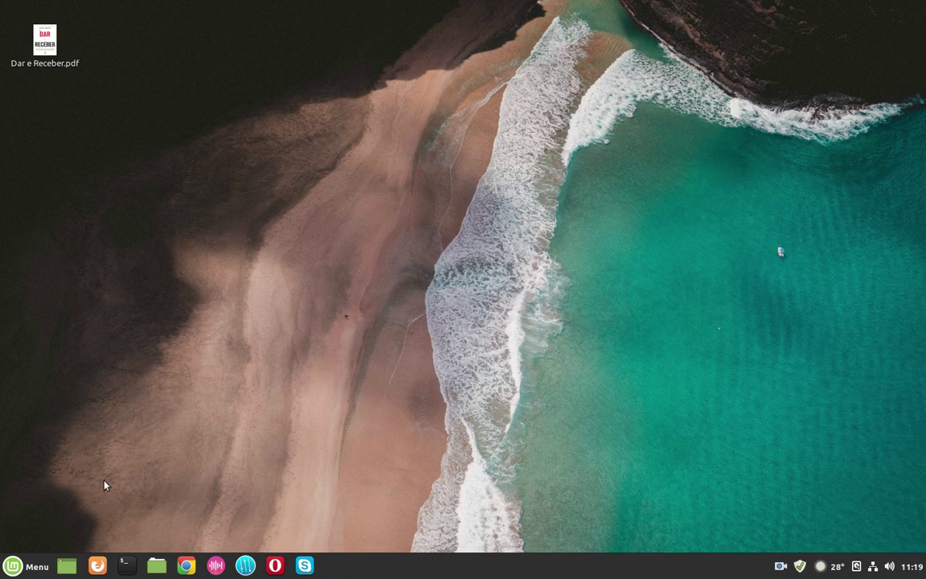
# Step: Add a new panel along the top edge of the desktop through the Painel system settings, and close the settings window
pyautogui.click(16, 565)
pyautogui.click(33, 304)
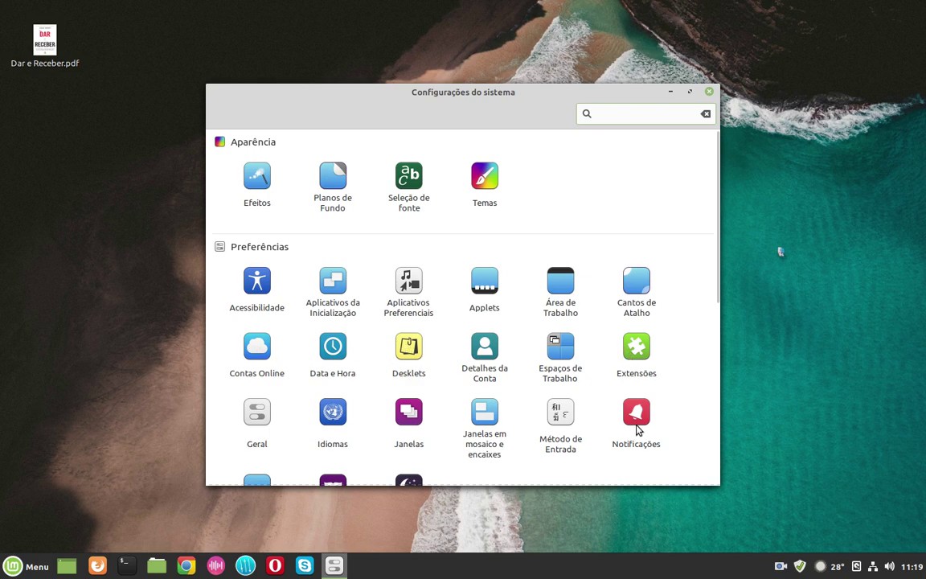
pyautogui.scroll(-1, 381, 376)
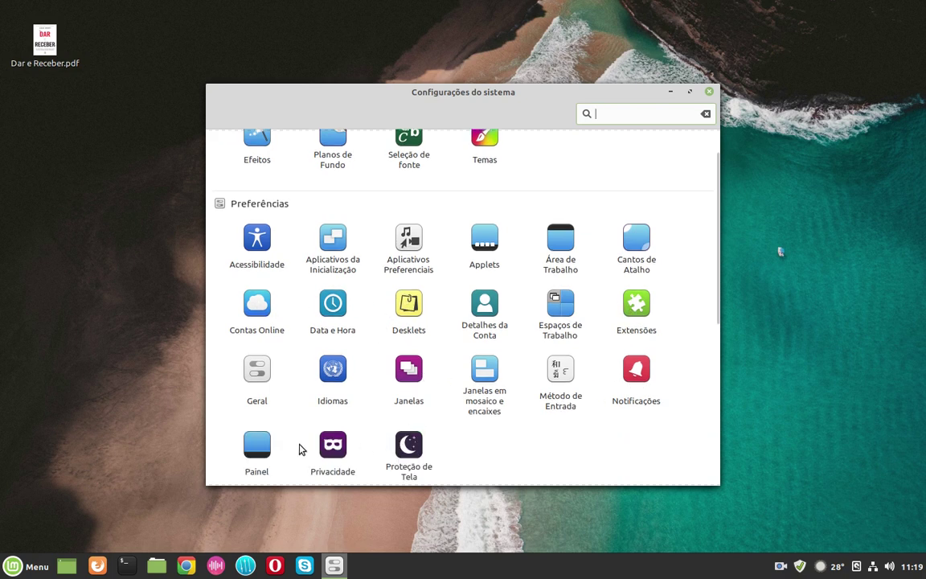
pyautogui.scroll(-3, 237, 402)
pyautogui.click(256, 313)
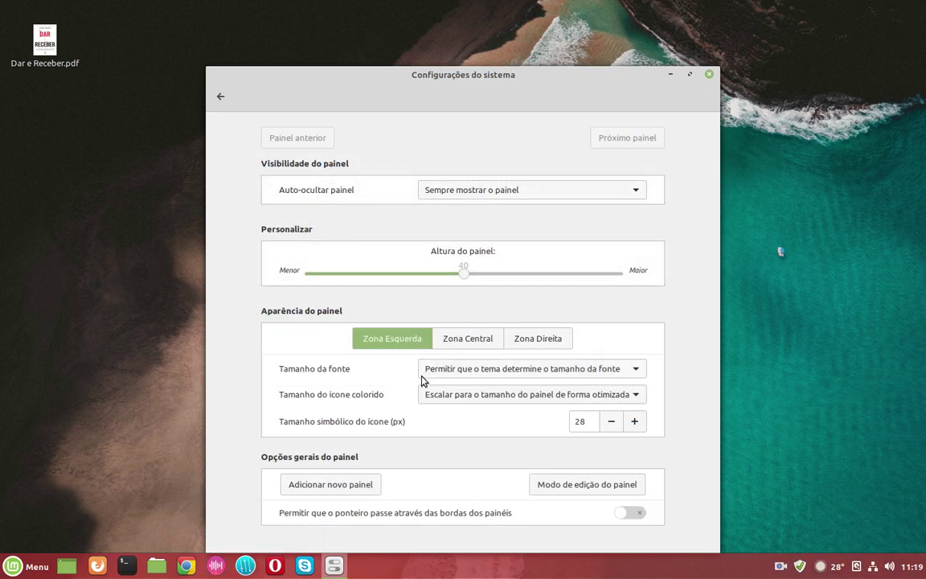
pyautogui.click(336, 487)
pyautogui.click(461, 9)
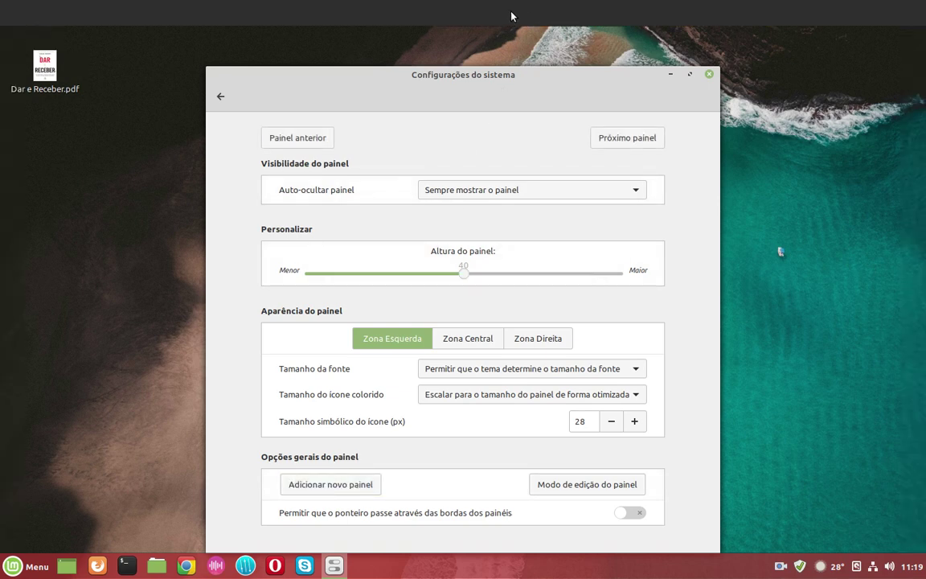
pyautogui.click(709, 75)
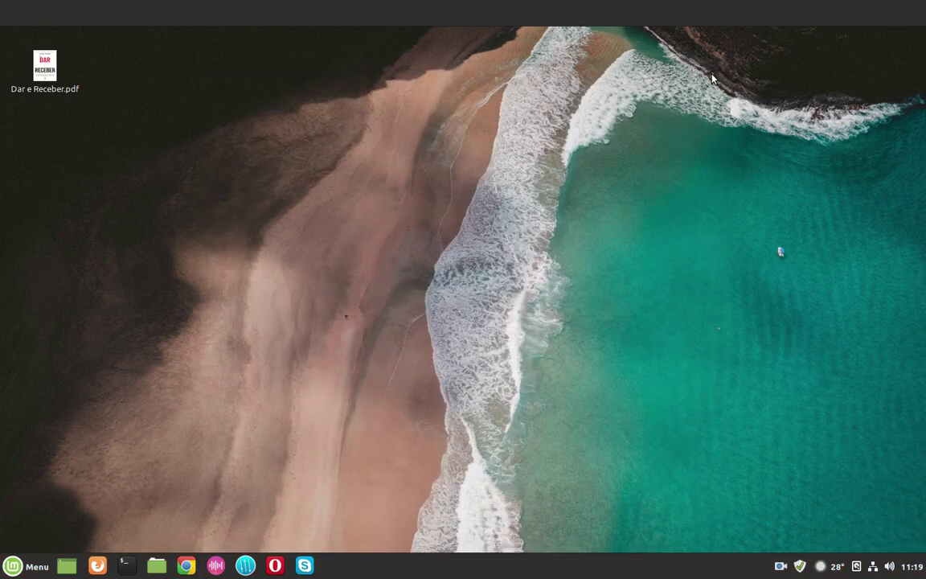
# Step: Remove the empty panel from the top edge of the desktop
pyautogui.rightClick(529, 23)
pyautogui.click(528, 130)
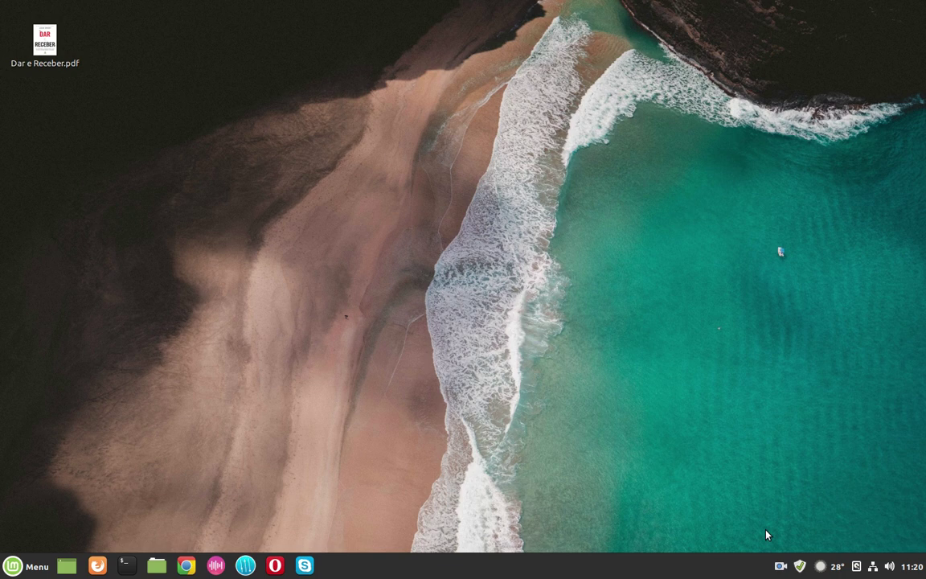
pyautogui.click(3, 563)
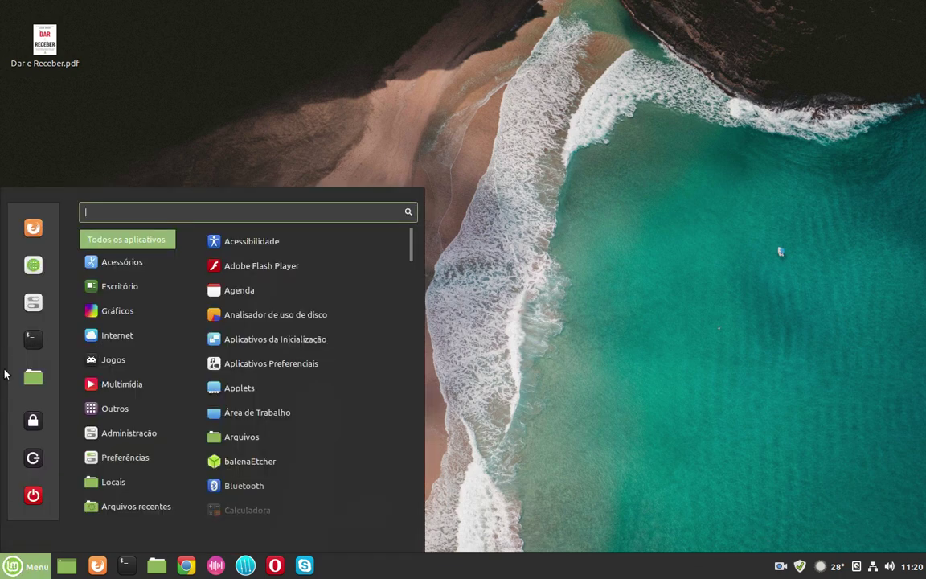
pyautogui.click(11, 571)
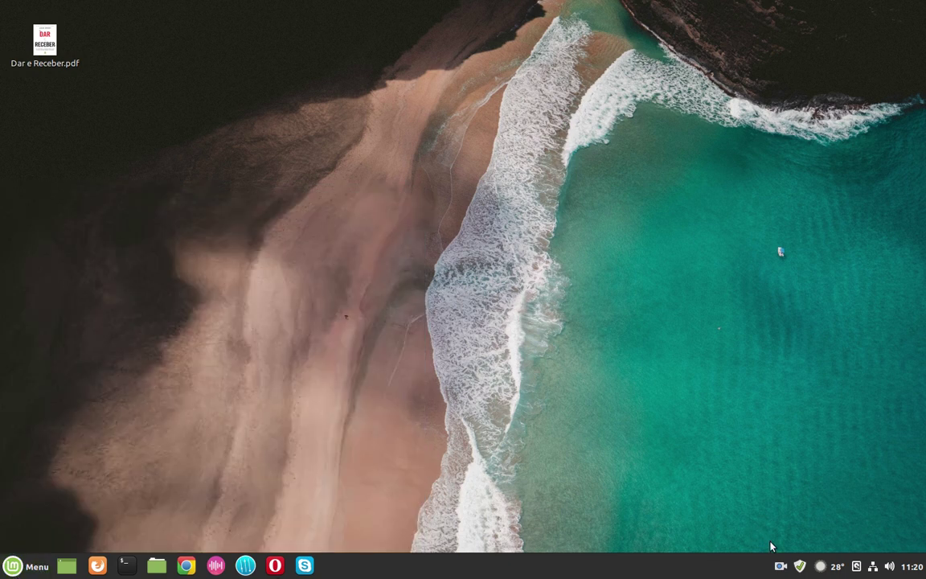
pyautogui.click(780, 567)
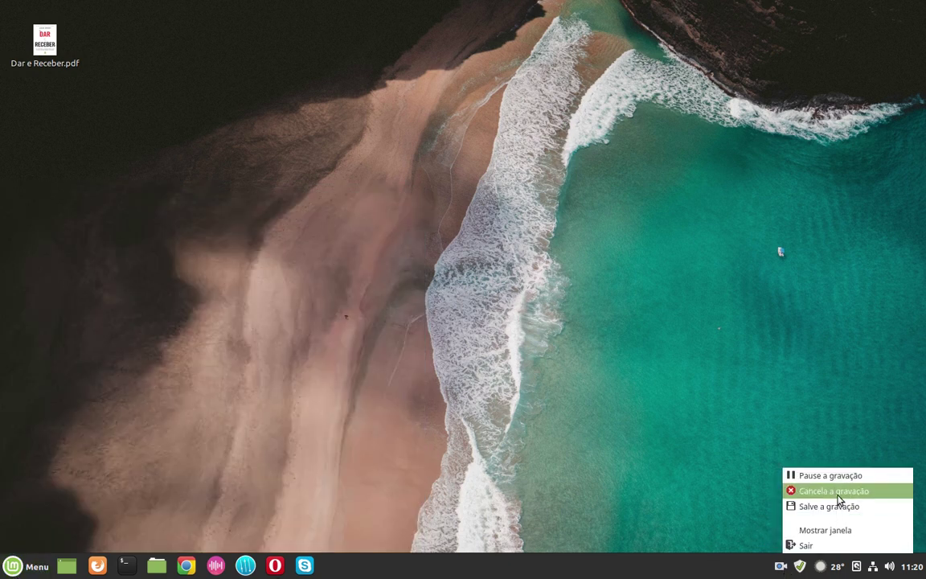